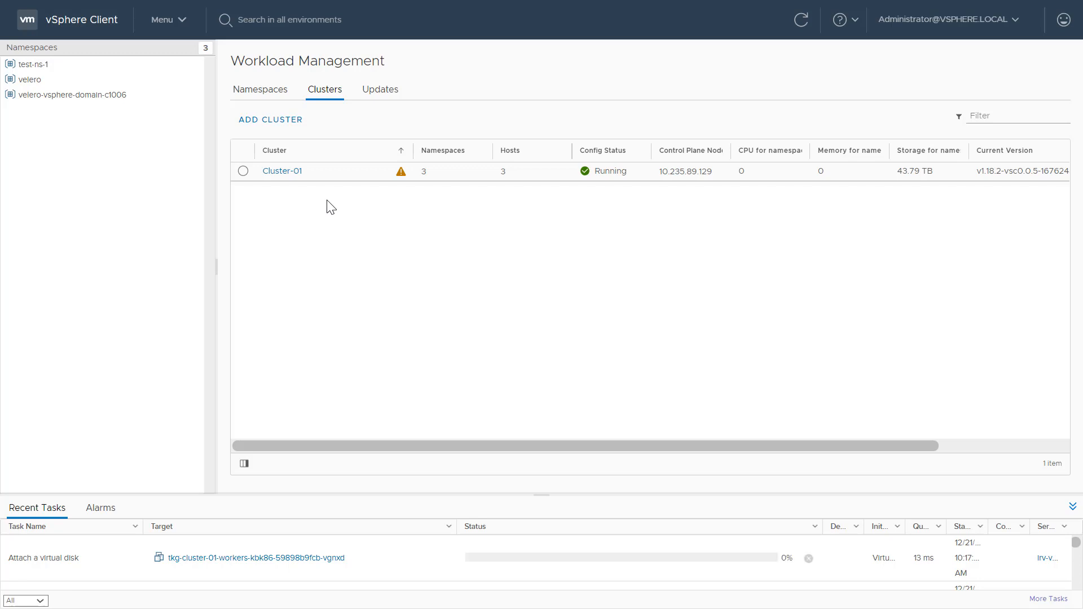
Step: Look through the setup stages for adding a Workload Management cluster, from vCenter Server and Network to Review and Confirm, and return to the cluster list
left_click(270, 120)
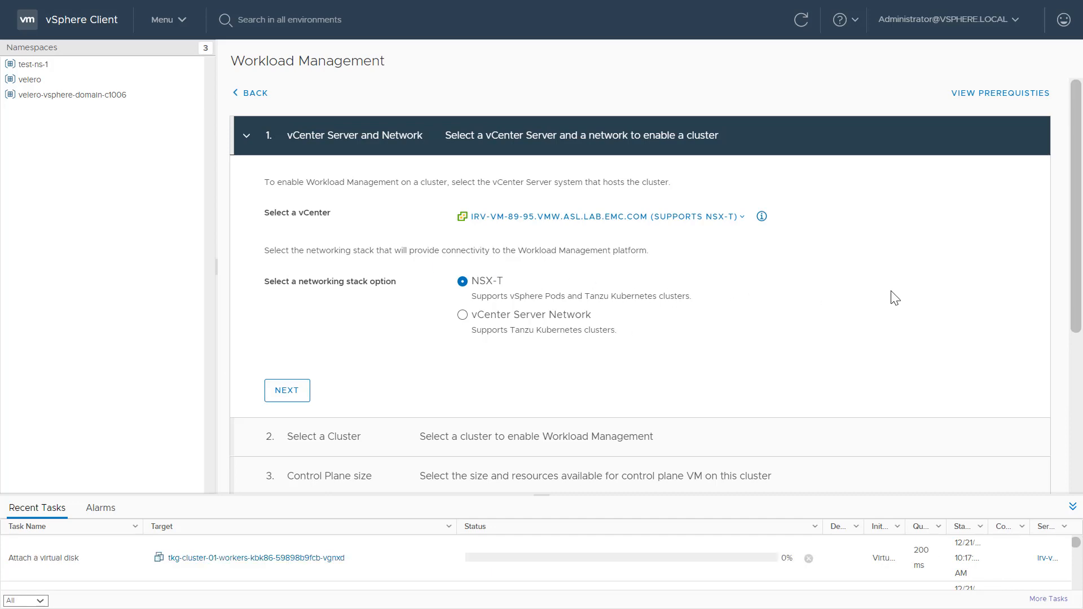
scroll(895, 299, "down", 3)
scroll(893, 296, "down", 3)
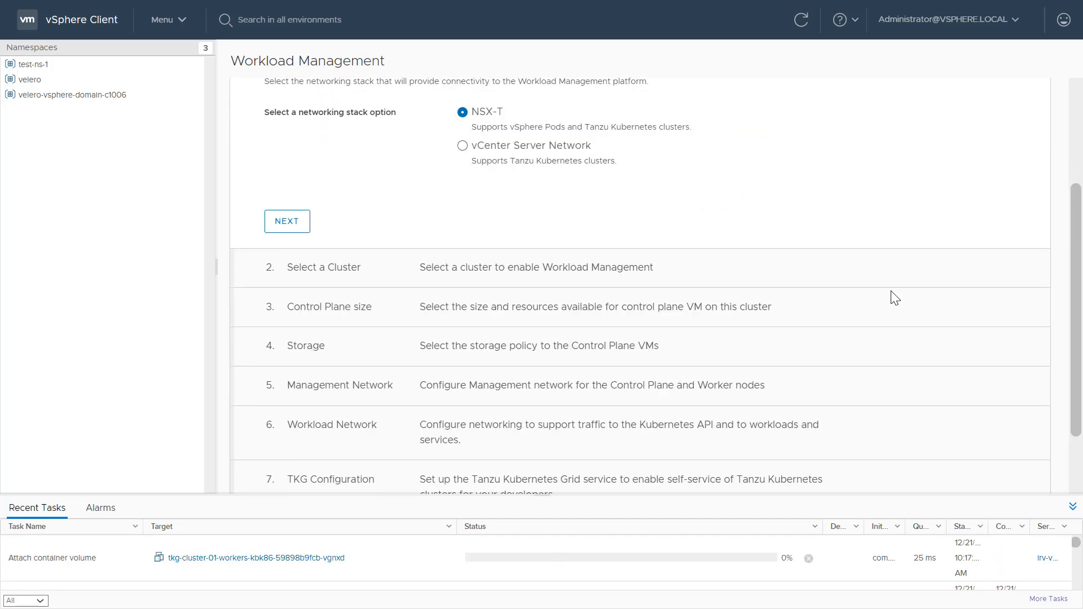
scroll(891, 297, "down", 3)
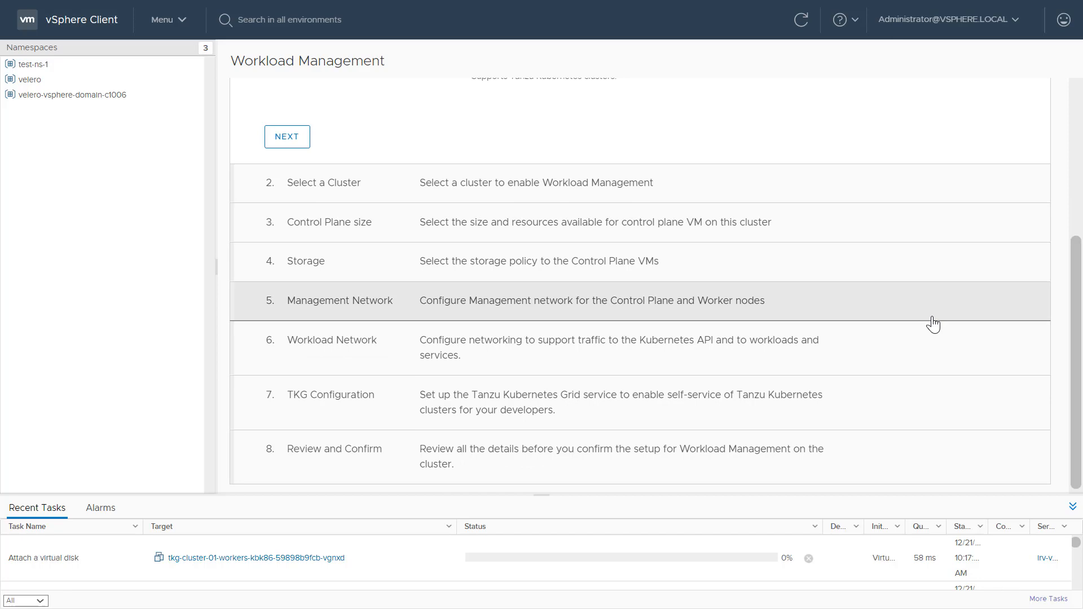
scroll(934, 322, "down", 1)
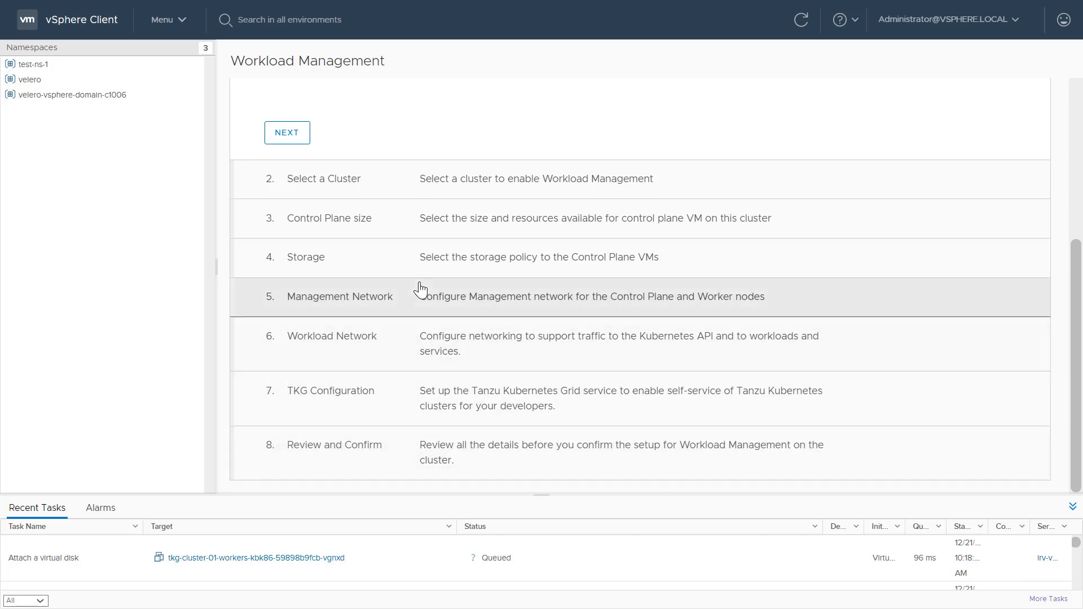
scroll(384, 296, "up", 5)
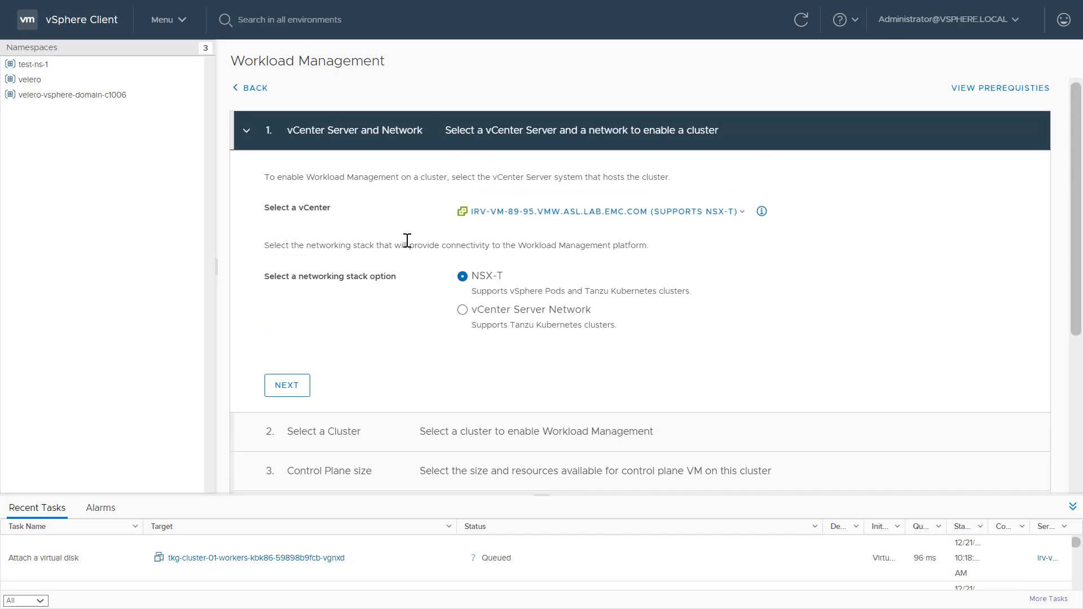
left_click(257, 92)
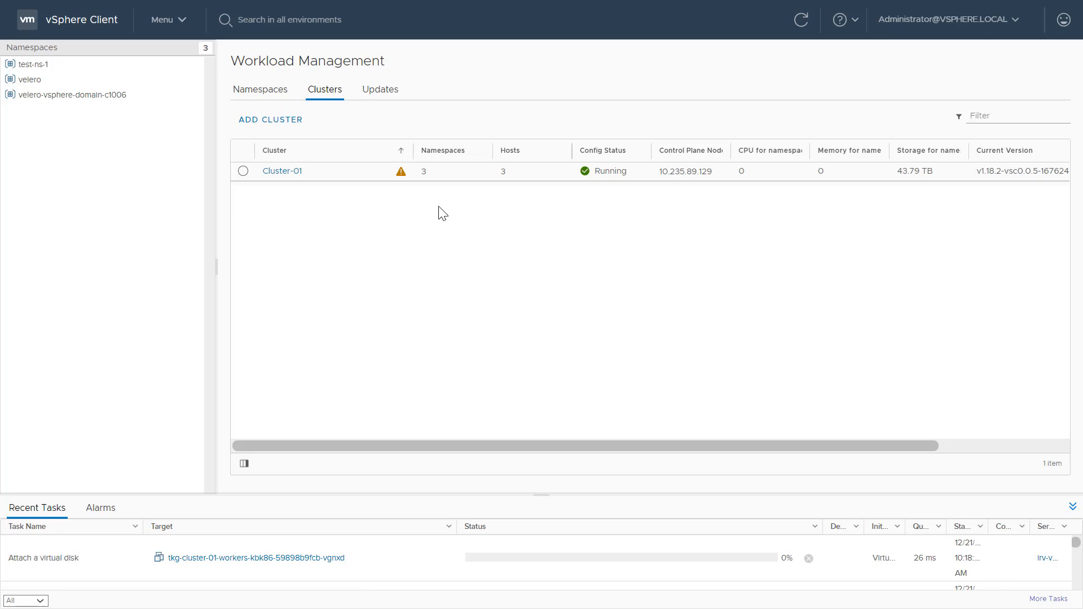
Step: Show the Workload Management namespaces and open the summary of the velero namespace
left_click(260, 94)
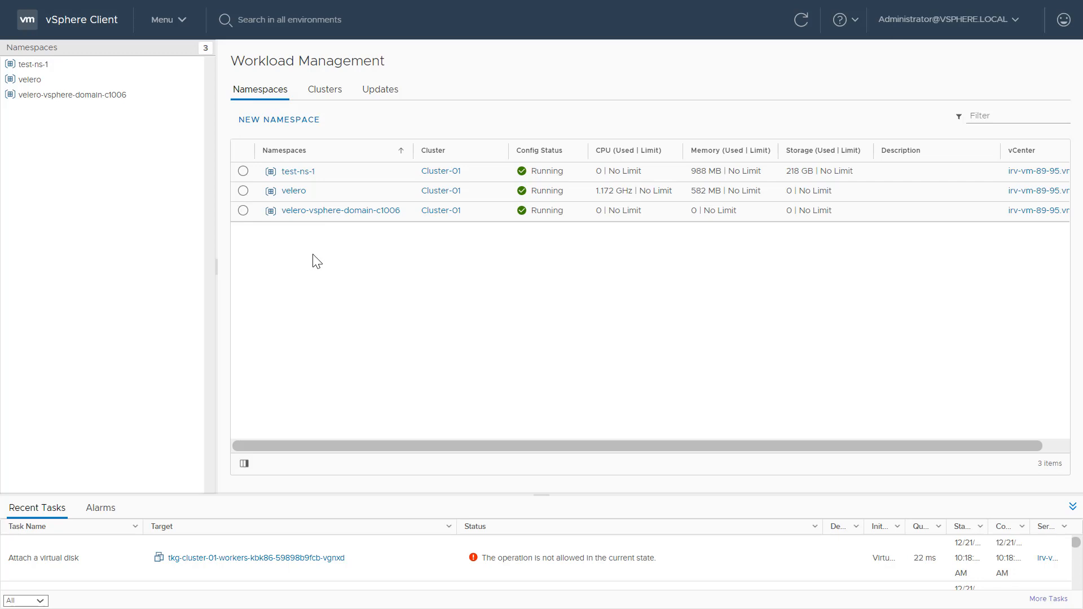
left_click(244, 191)
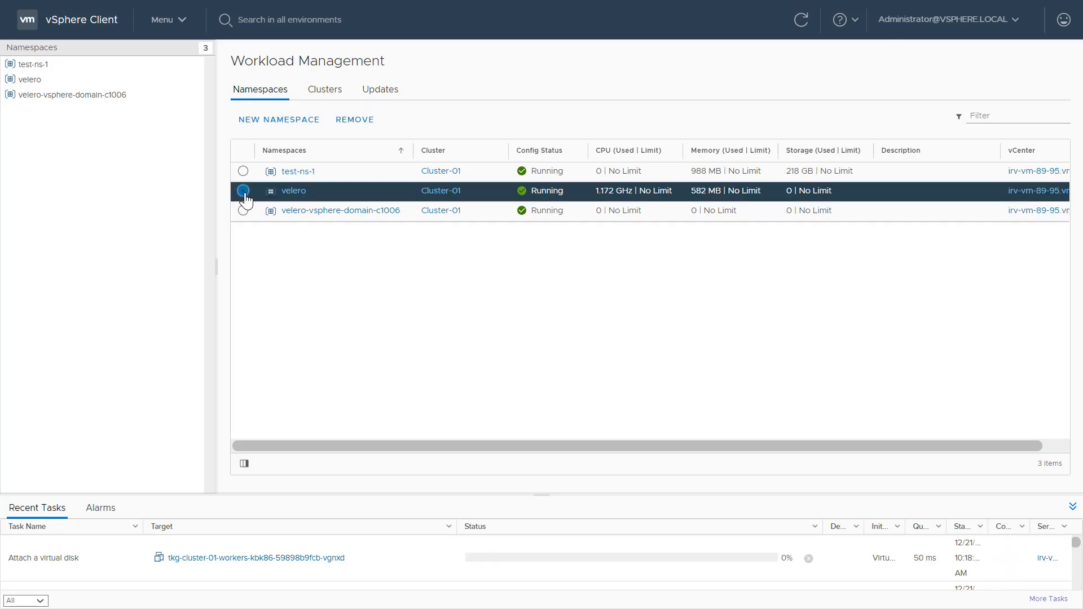
left_click(294, 191)
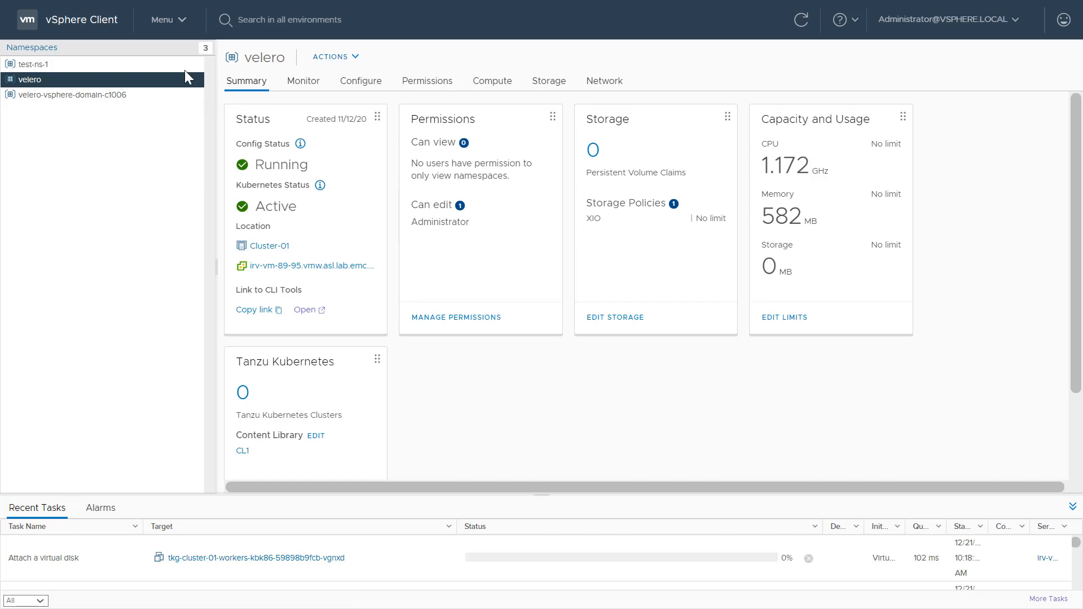
Step: Display the Supervisor Services of Cluster-01 in the Hosts and Clusters inventory, and expand and select the Velero vSphere Operator
left_click(179, 23)
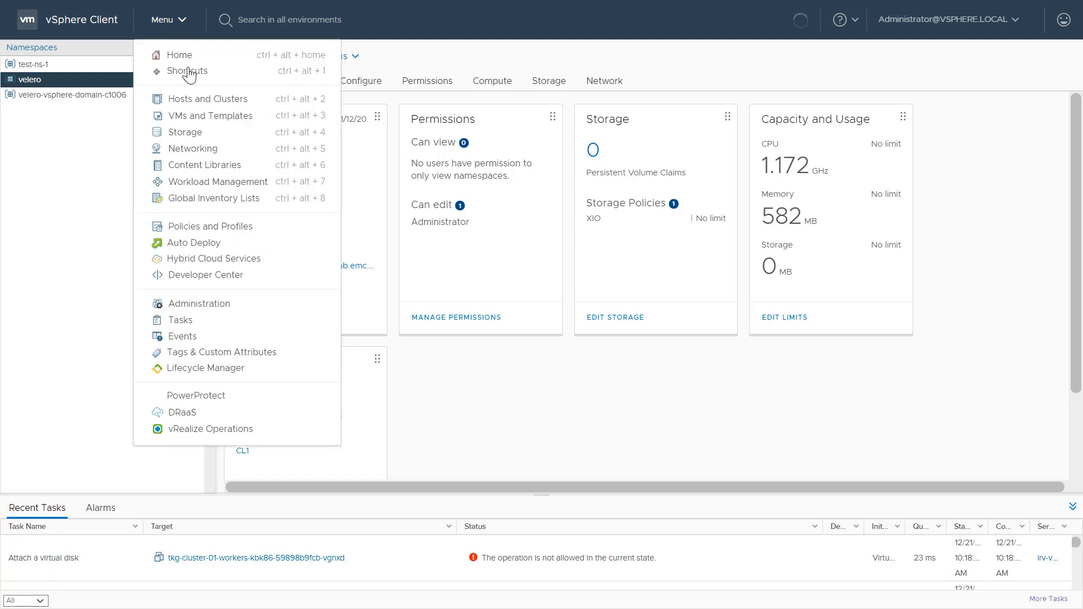
left_click(194, 105)
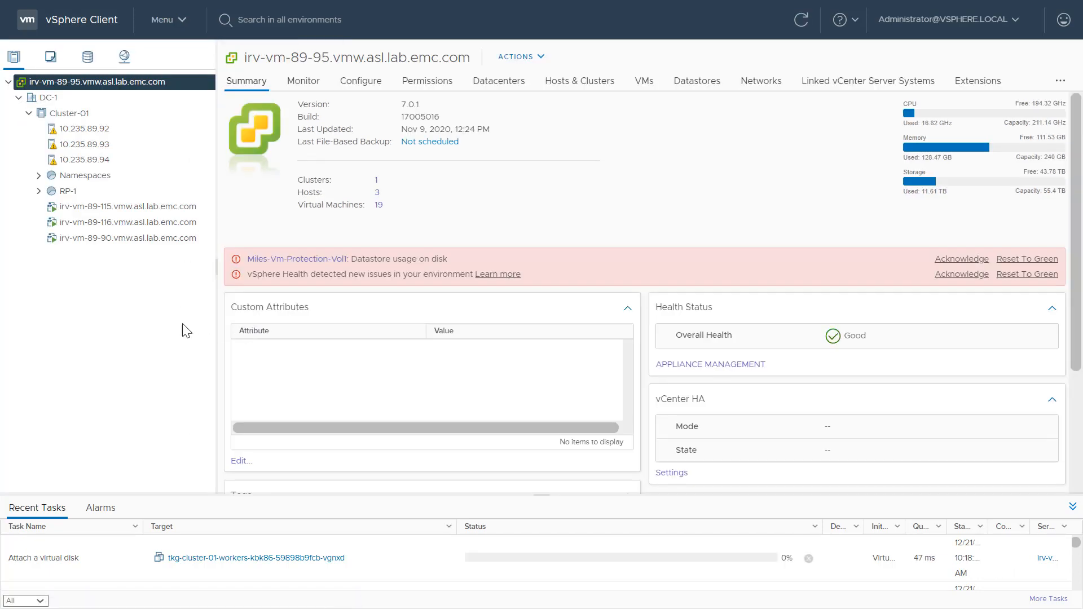
left_click(90, 118)
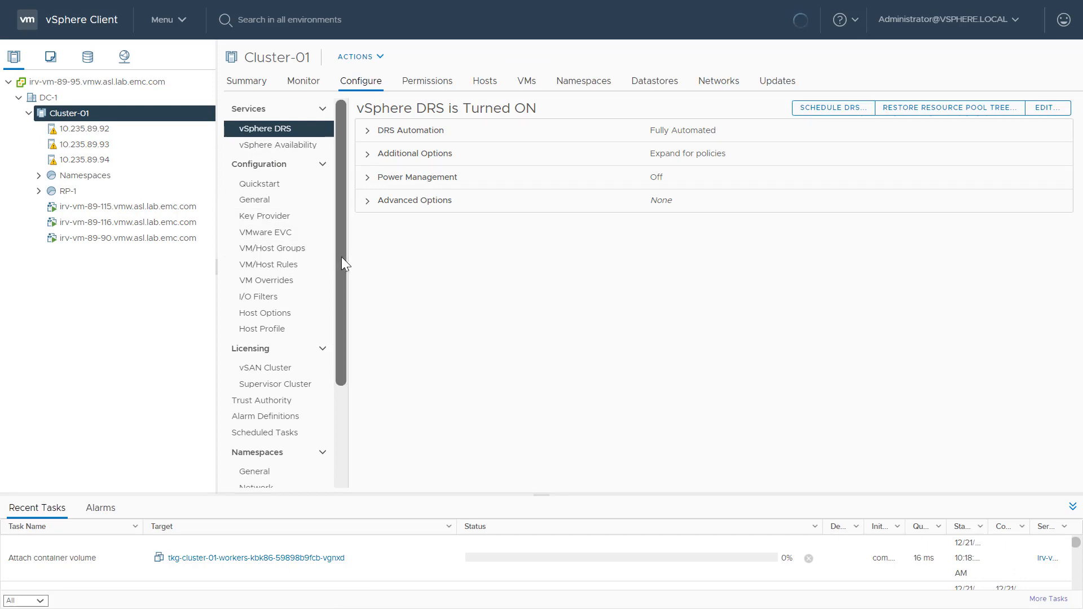
left_click_drag(343, 240, 341, 359)
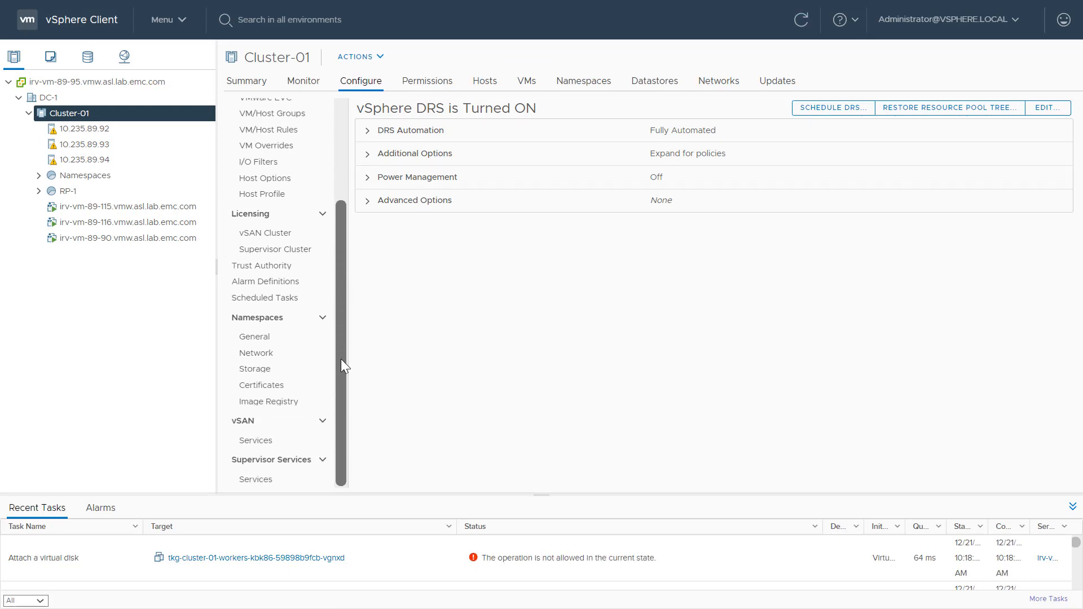
left_click(272, 480)
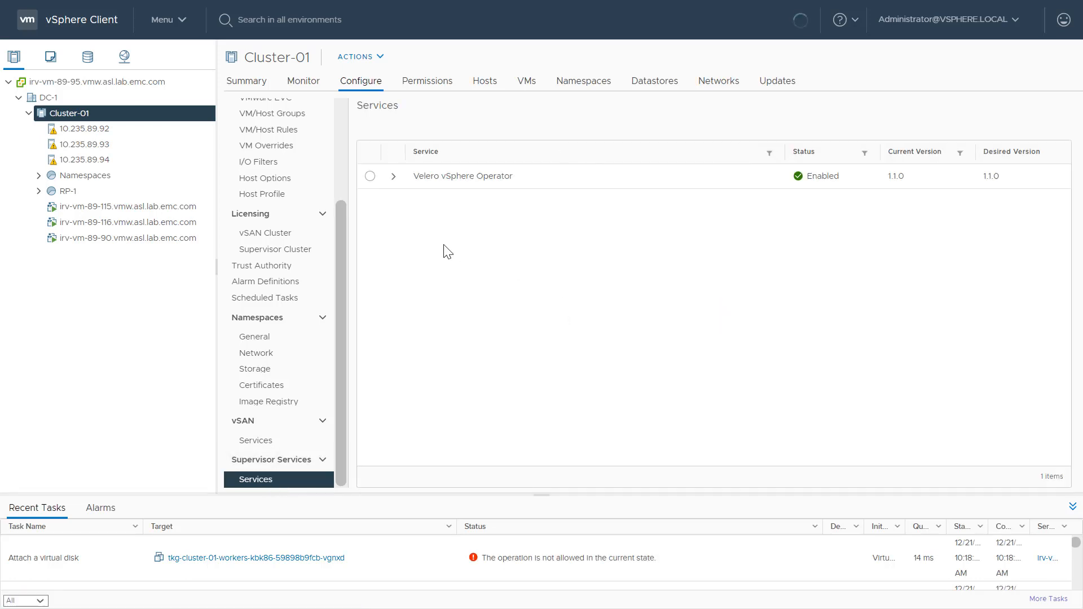
left_click(393, 177)
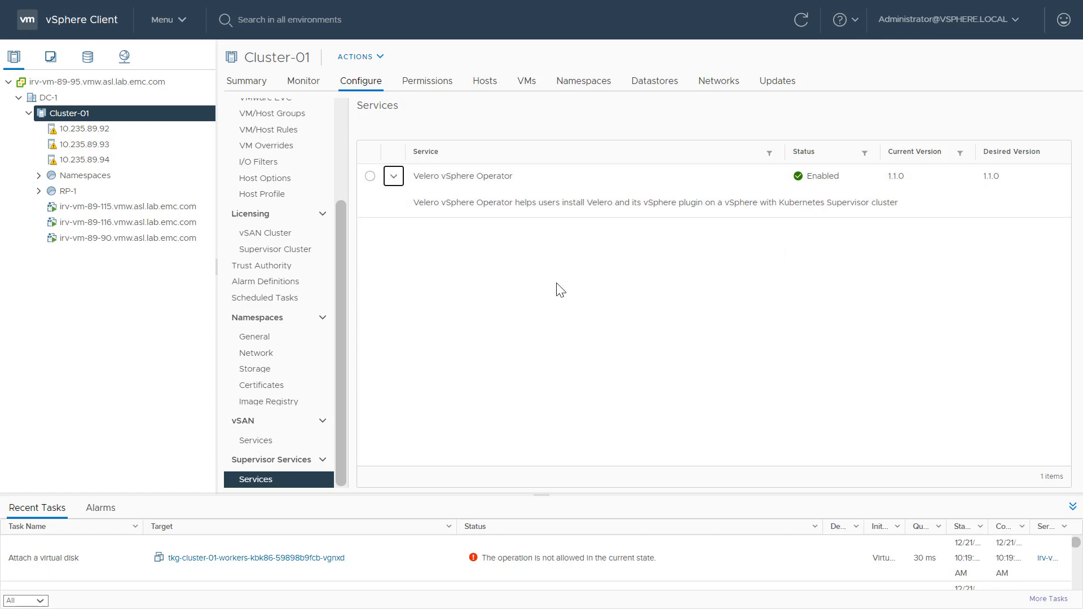
left_click(369, 177)
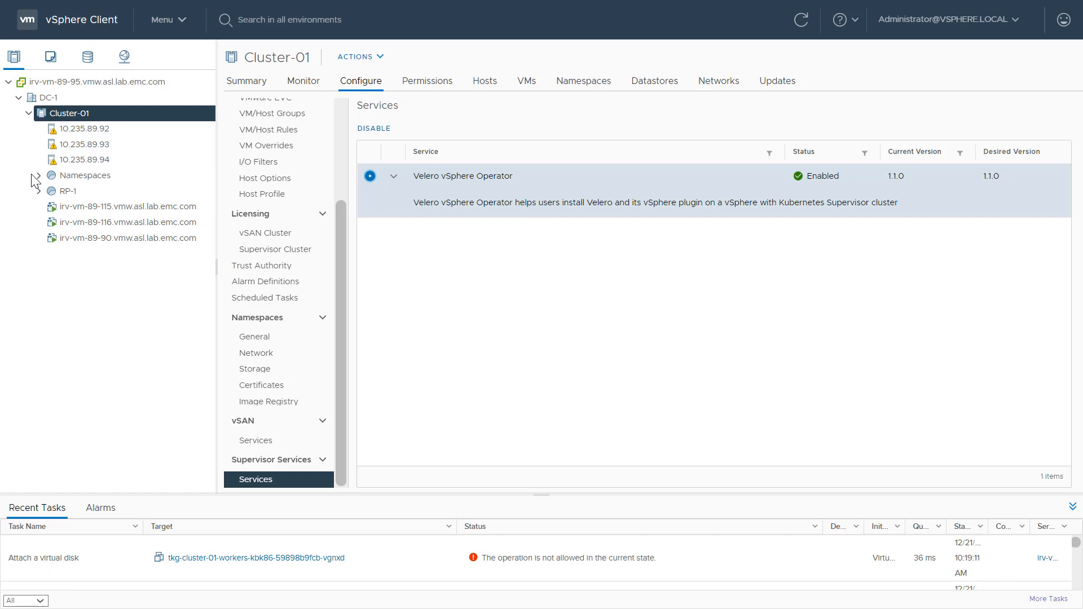
Step: Return to Workload Management, inspect the cluster and name fields for creating a namespace, and cancel the creation
left_click(183, 25)
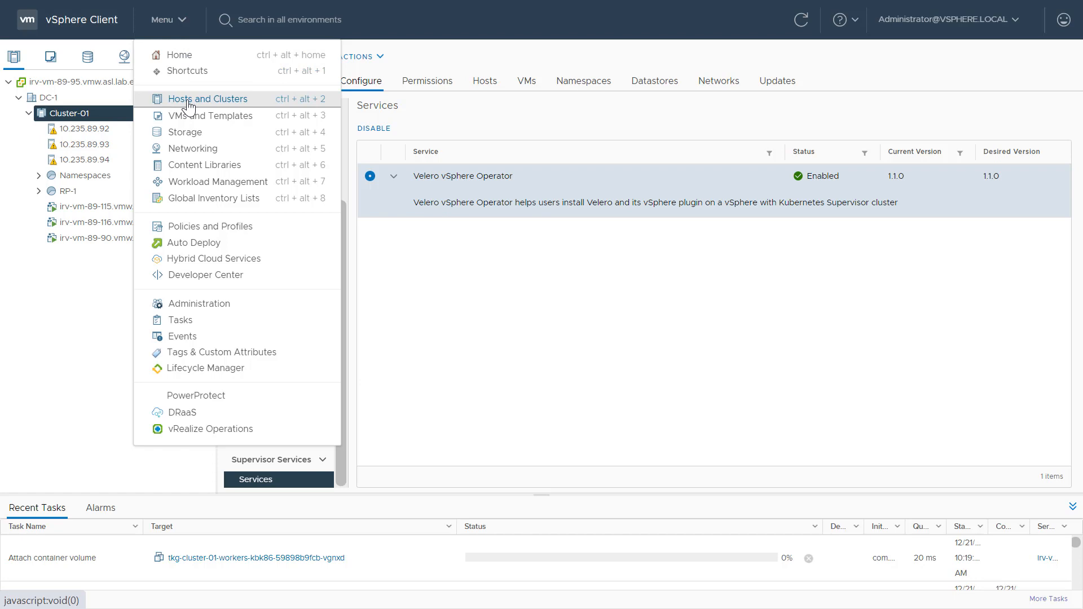
left_click(192, 184)
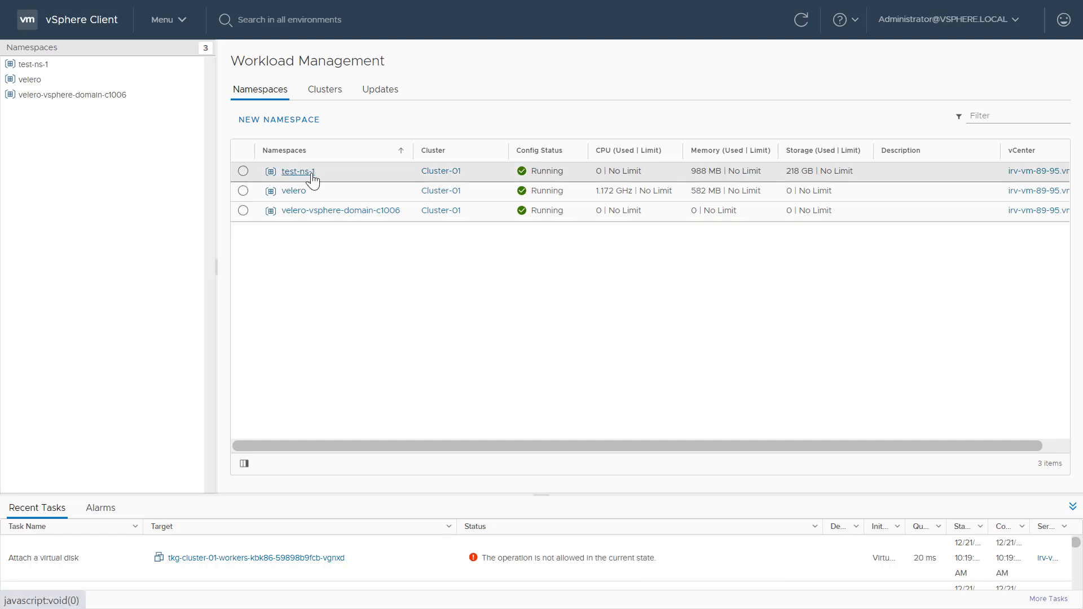
left_click(268, 128)
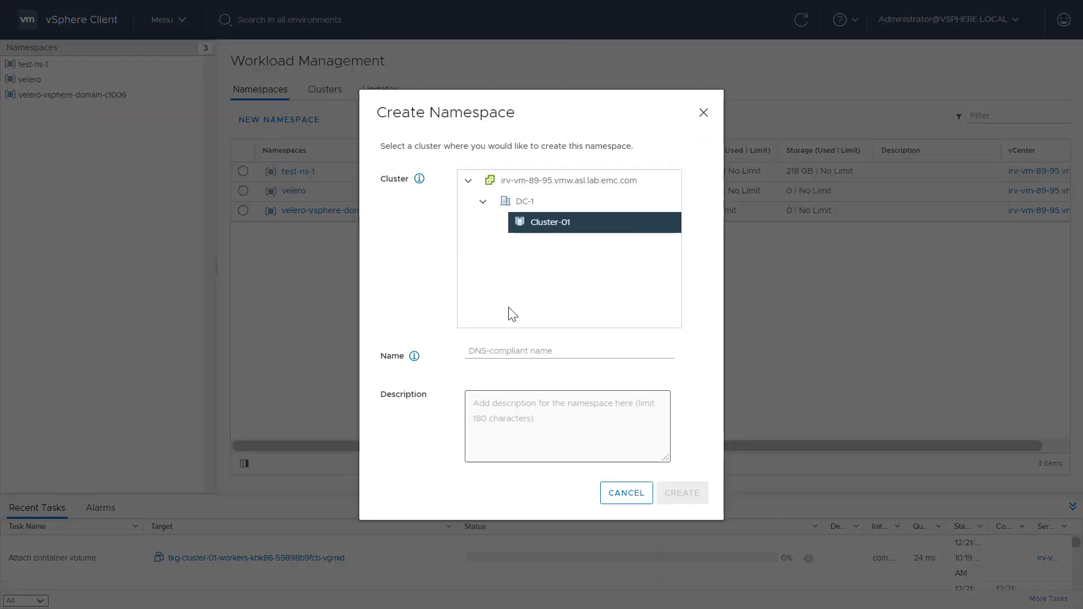
left_click(506, 353)
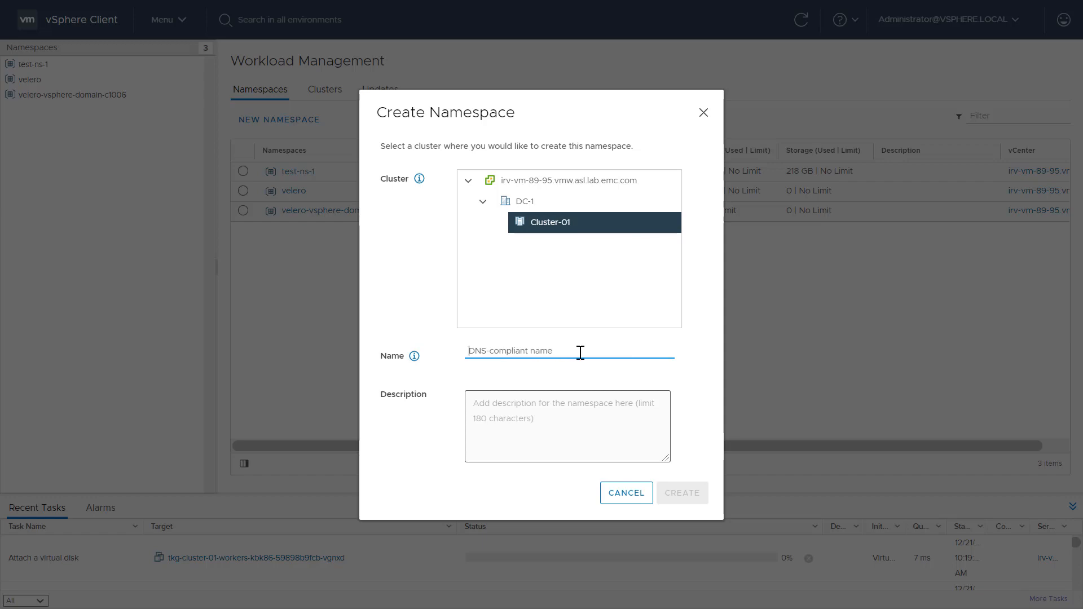
left_click(619, 498)
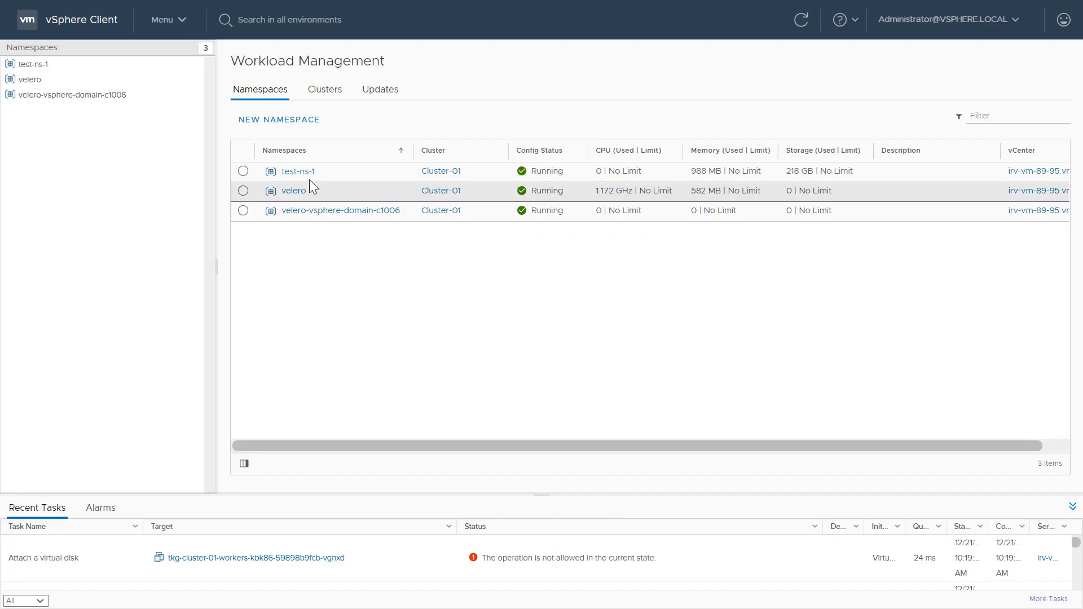
Step: Expand the Namespaces resource pool of Cluster-01 in the Hosts and Clusters inventory and open the summary of test-ns-1
left_click(178, 26)
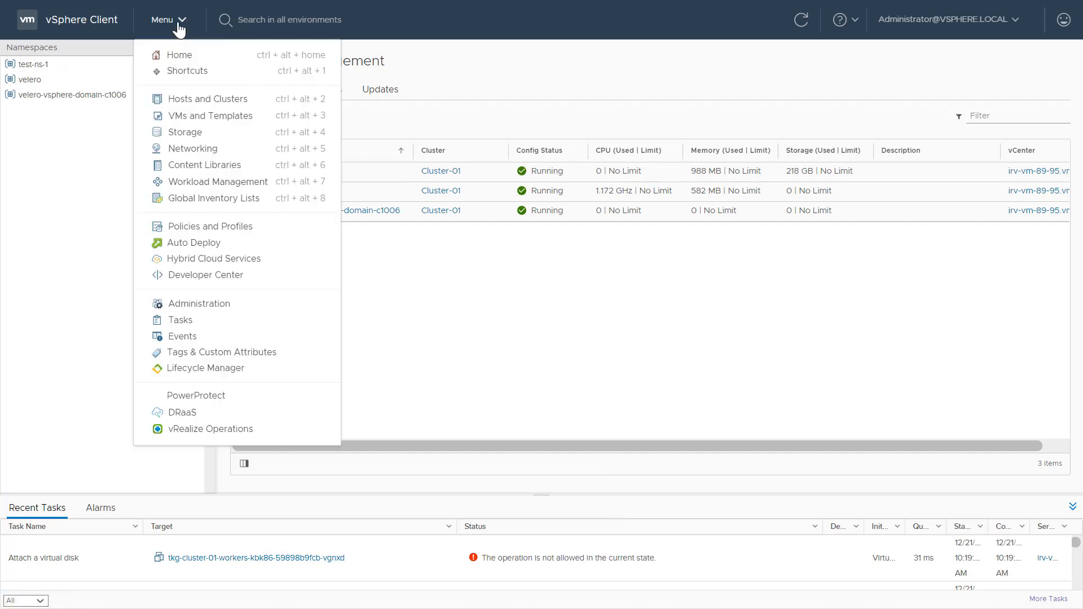
left_click(184, 100)
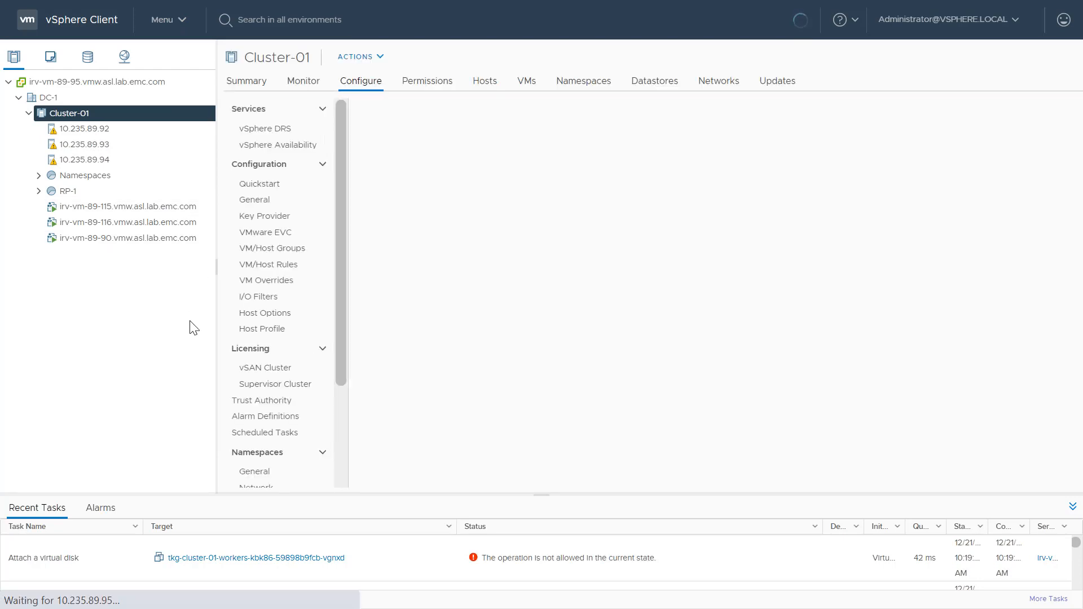
left_click(39, 176)
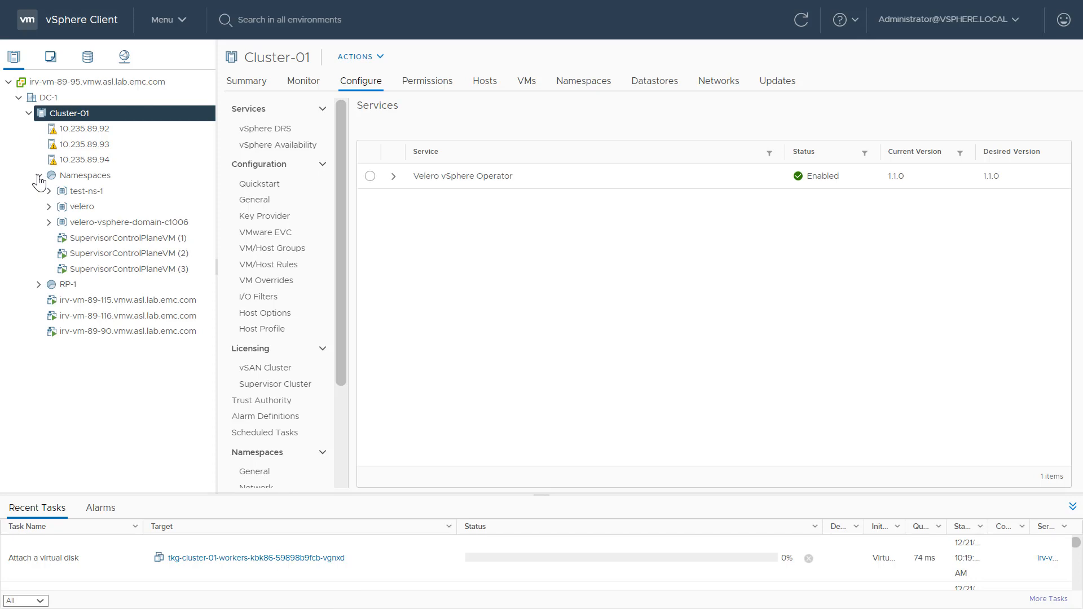
left_click(95, 193)
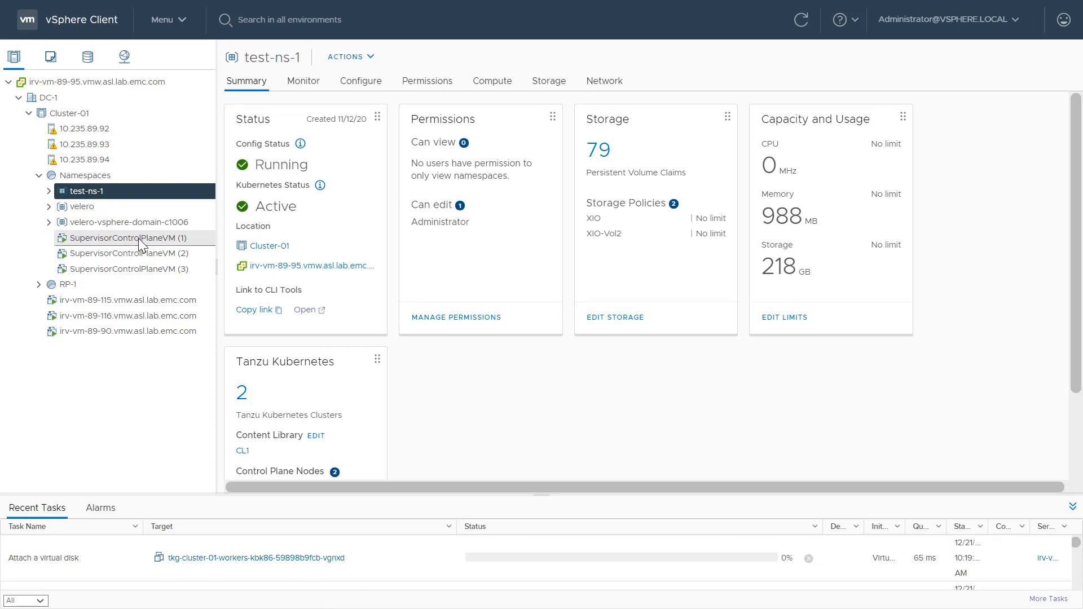
Step: Open the summary of SupervisorControlPlaneVM (1) and highlight its IP address
left_click(171, 239)
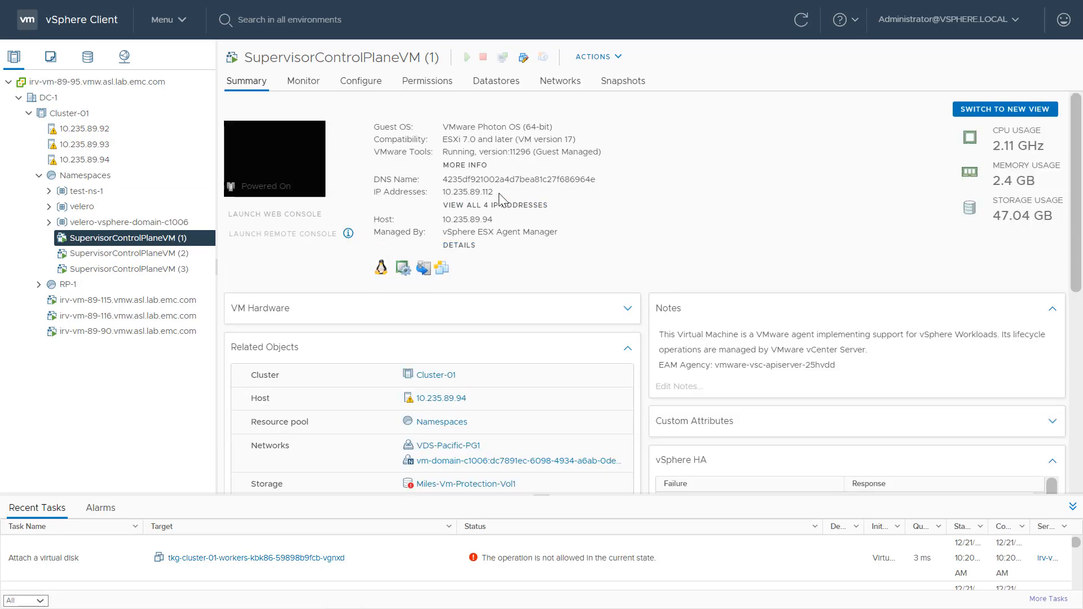
left_click_drag(494, 192, 442, 193)
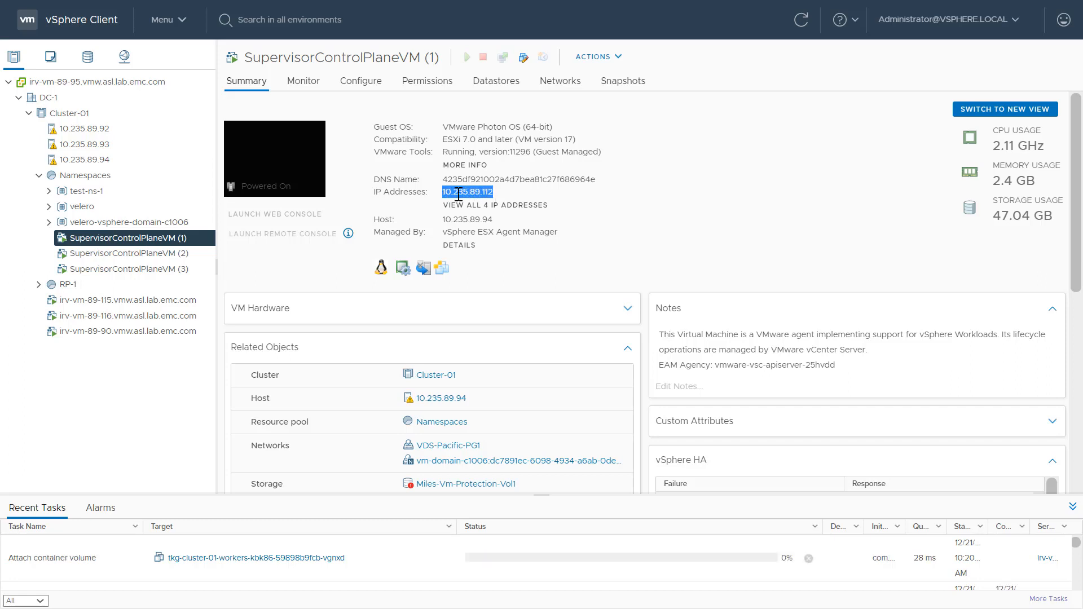
left_click(667, 213)
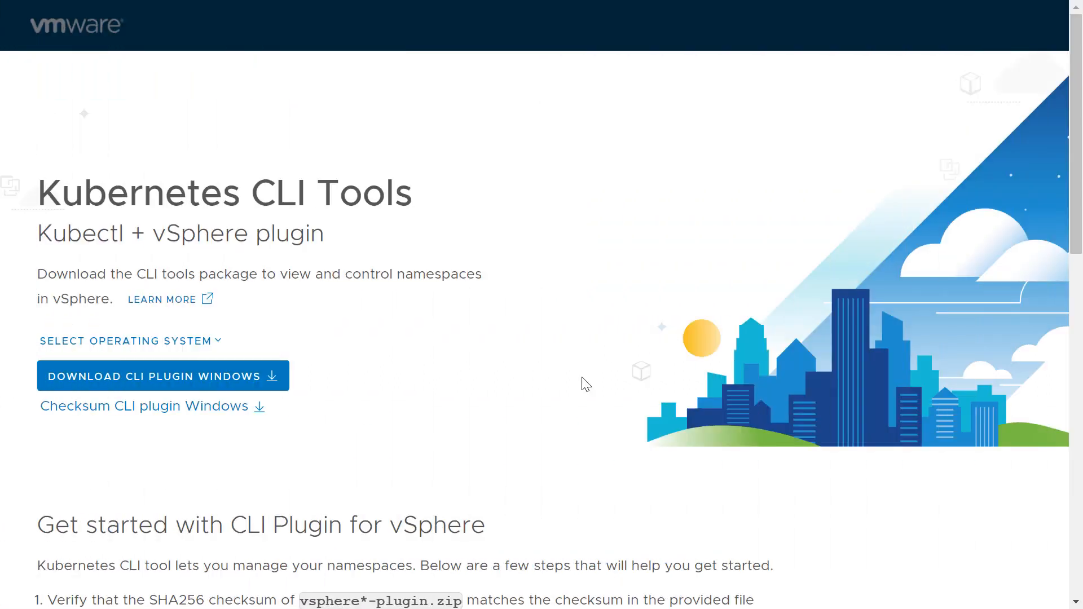
Step: Read through the Kubernetes CLI Tools page, covering the vSphere plugin download, the getting-started commands and the Docker Credential Helper
scroll(585, 385, "down", 2)
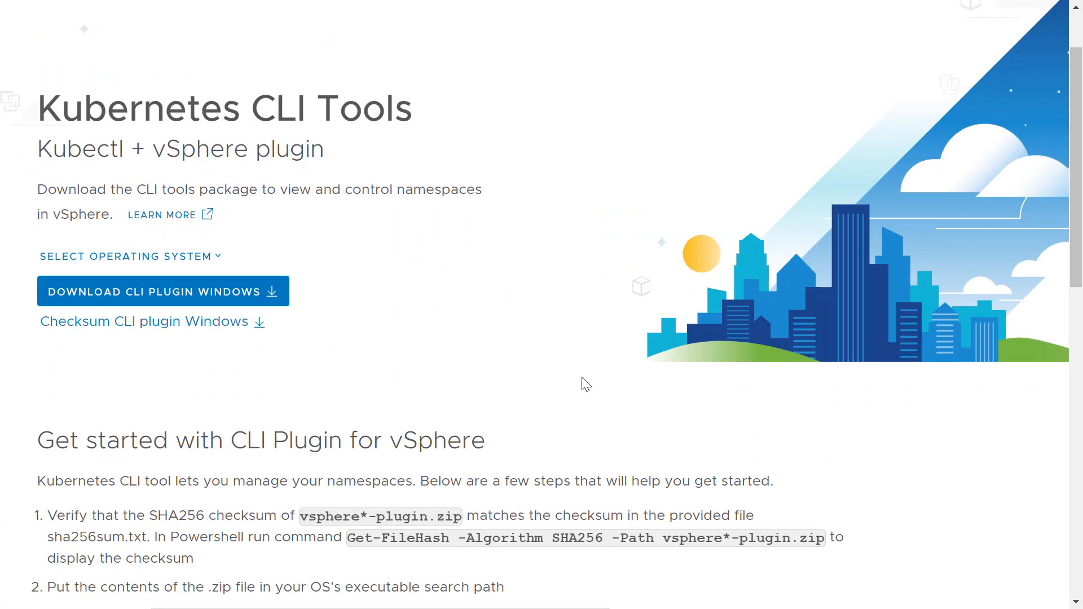
scroll(585, 384, "down", 2)
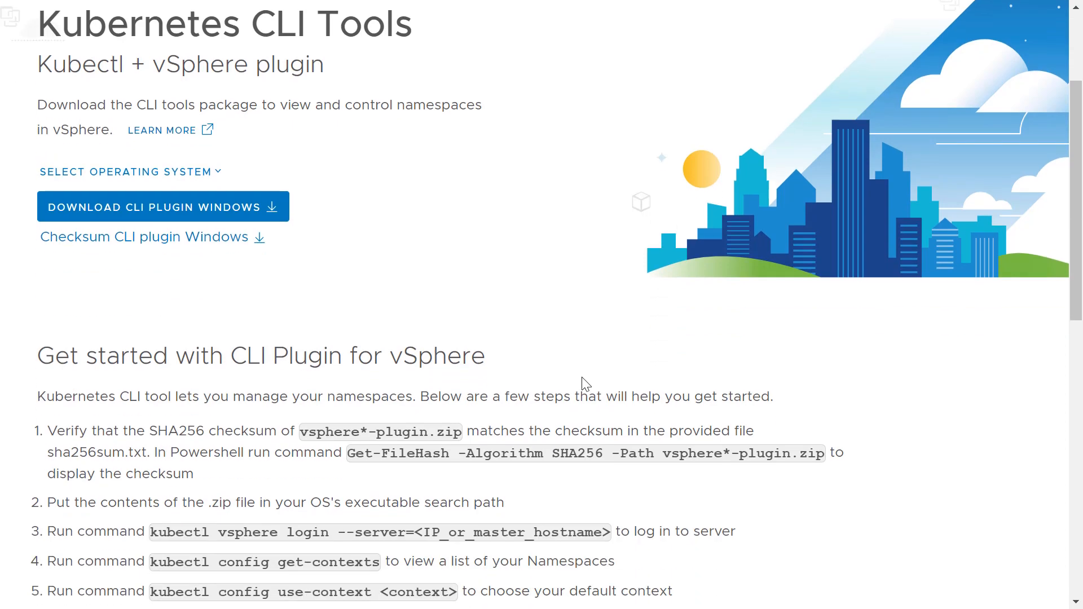
scroll(583, 378, "down", 6)
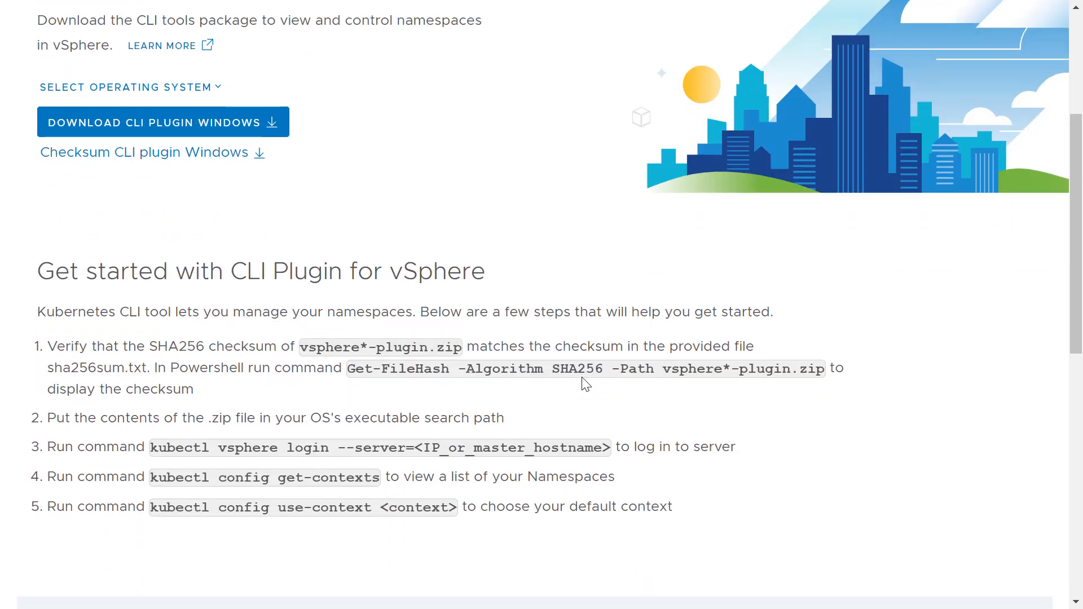
scroll(636, 386, "down", 5)
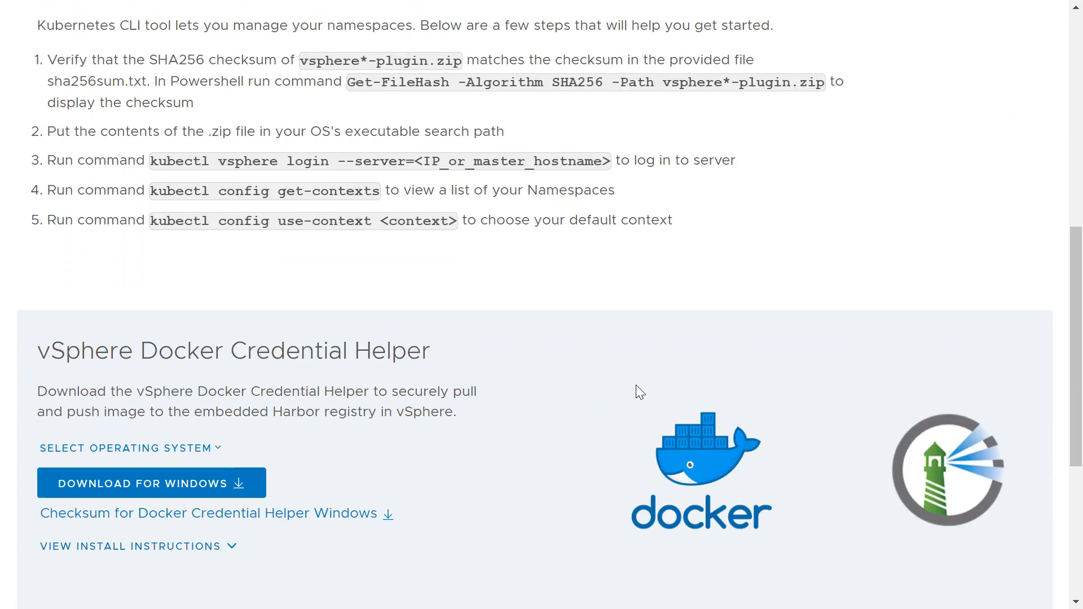
scroll(635, 387, "down", 1)
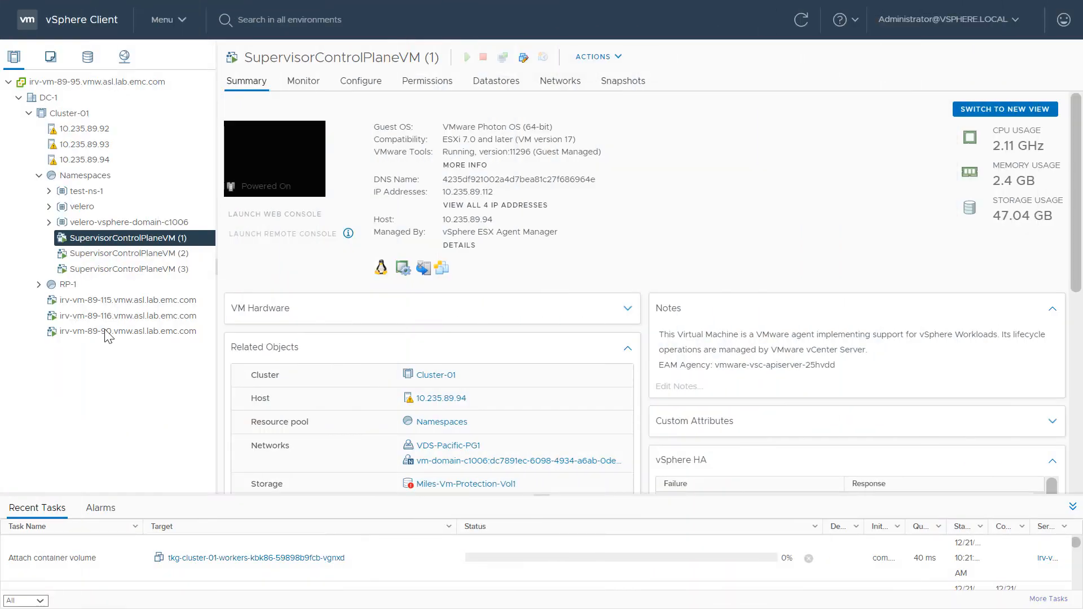
Step: Expand test-ns-1 and its Tanzu Kubernetes clusters tkg-cluster-01 and tkg-cluster-02 in the inventory to list their node VMs
left_click(49, 207)
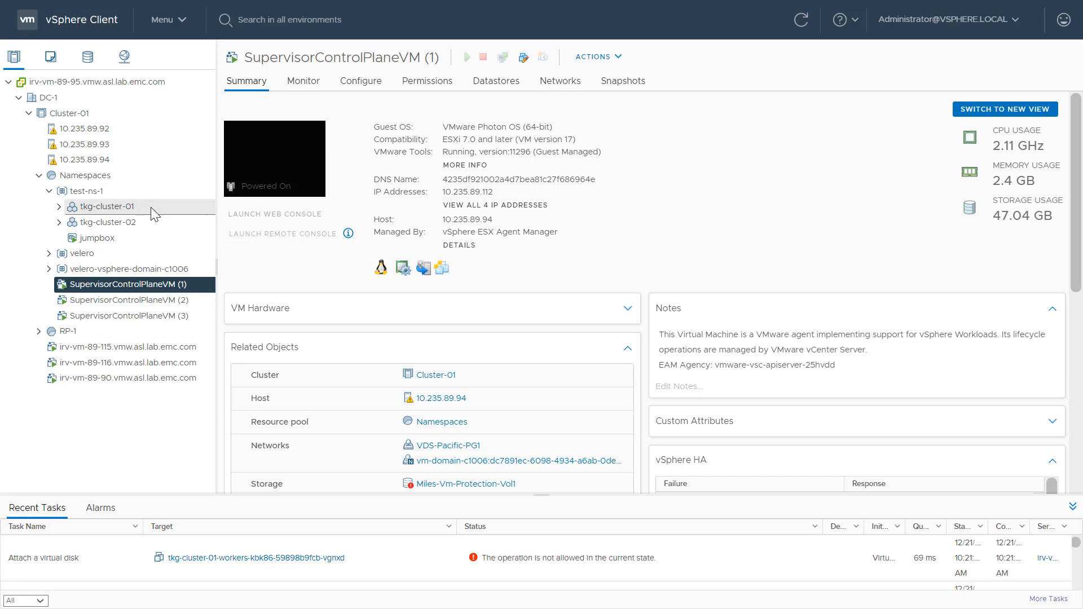
left_click(59, 207)
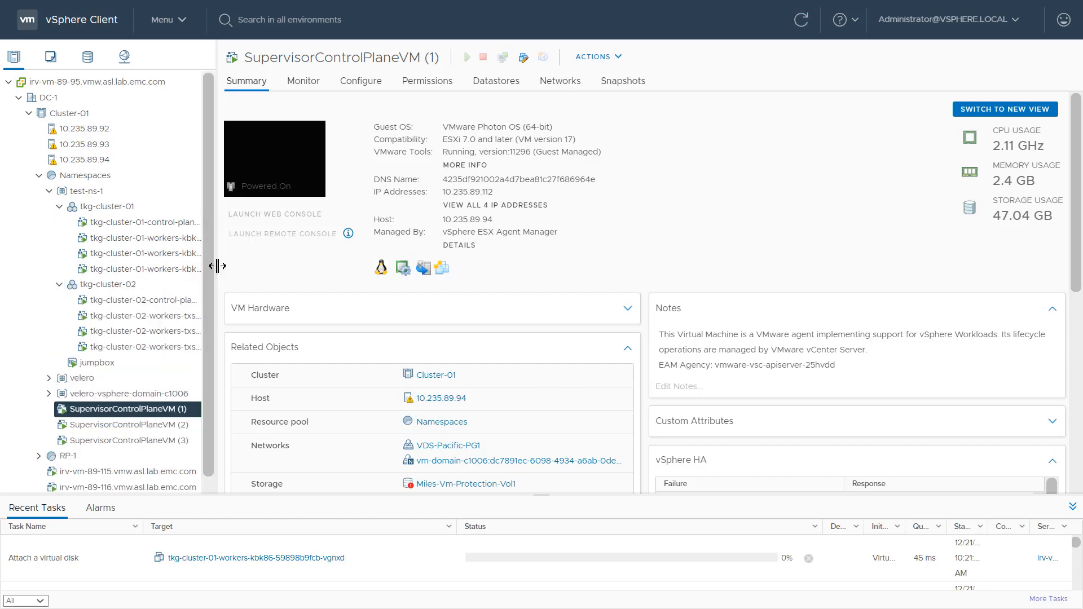
Step: Widen the inventory pane enough to show the full names of the Tanzu Kubernetes cluster node VMs
left_click_drag(217, 267, 230, 271)
left_click(262, 274)
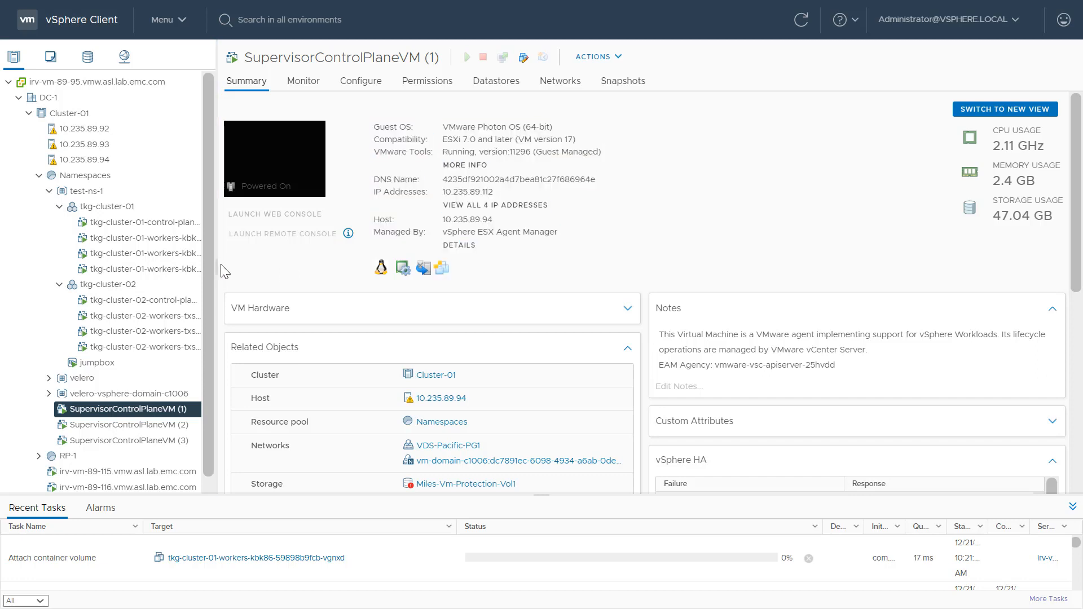
left_click_drag(216, 262, 331, 262)
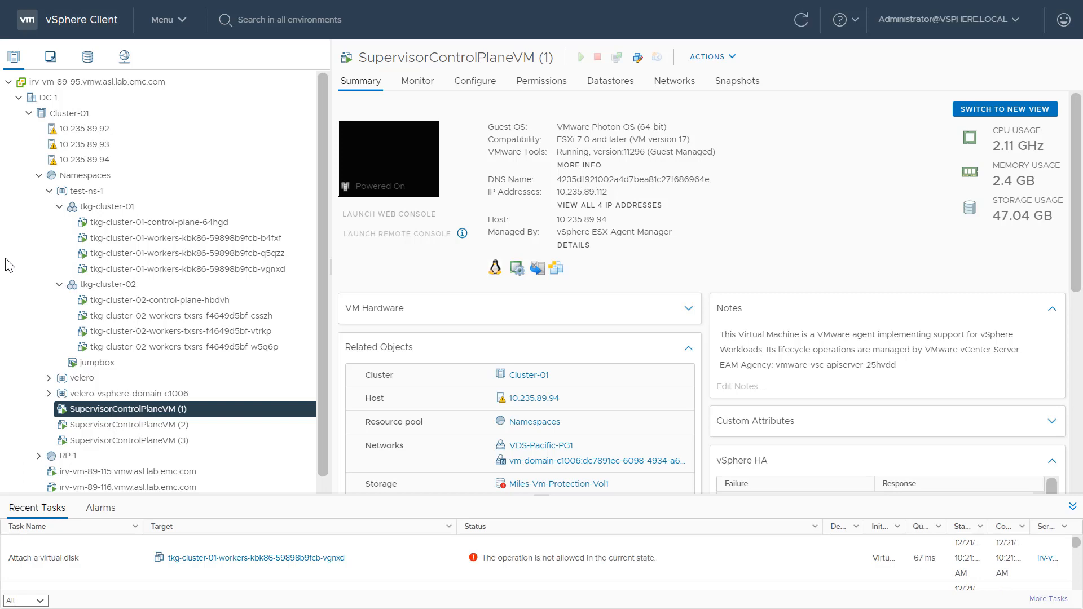
Step: Review the storage details of namespace test-ns-1: storage policies, config maps, secrets and persistent volume claims
left_click(85, 191)
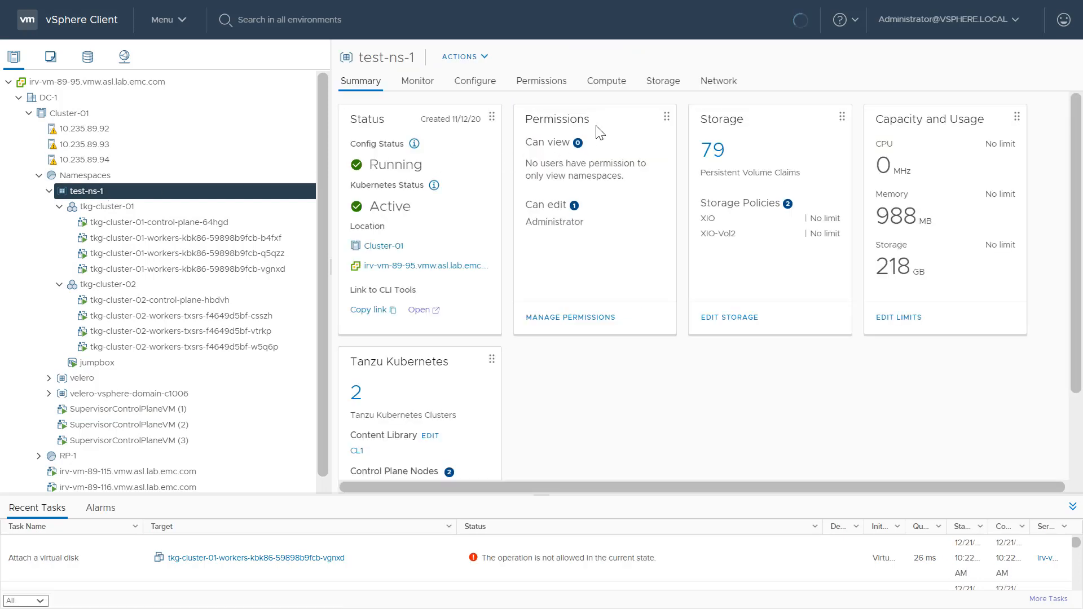
left_click(661, 84)
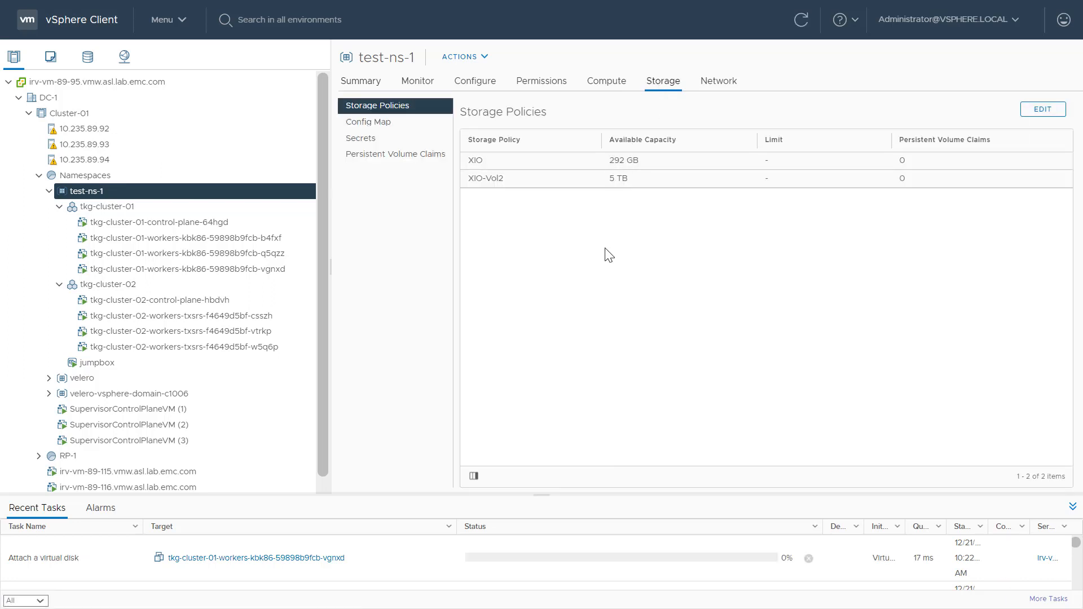
left_click(376, 129)
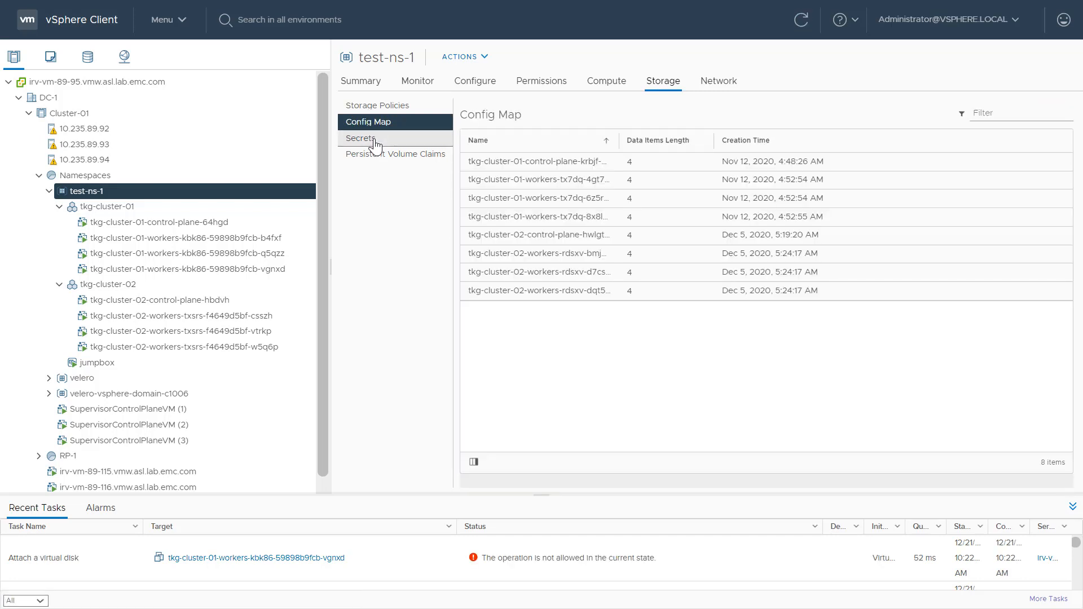
left_click(375, 141)
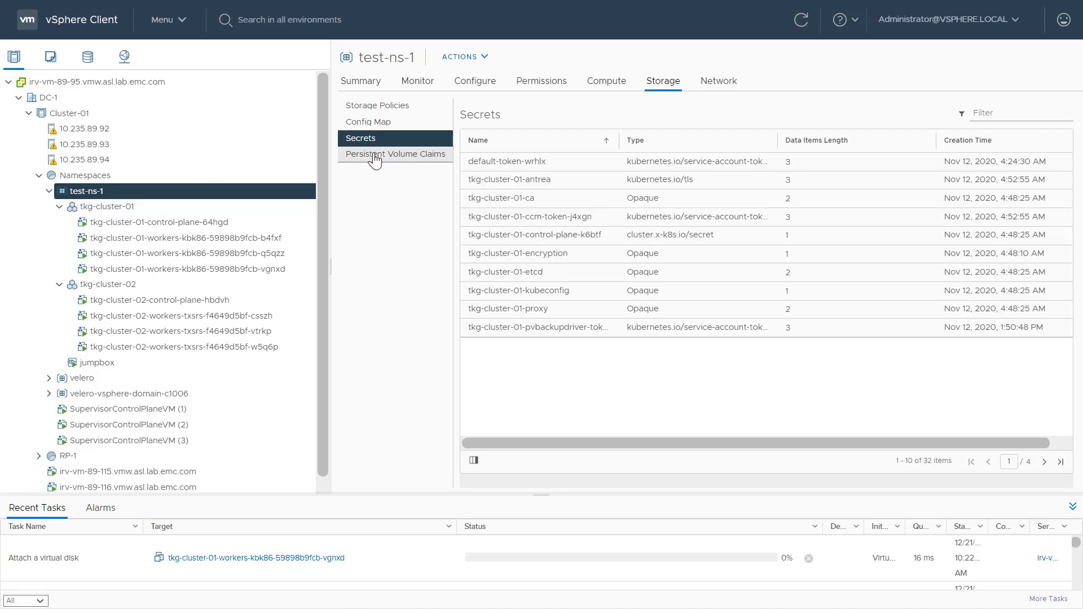
left_click(375, 161)
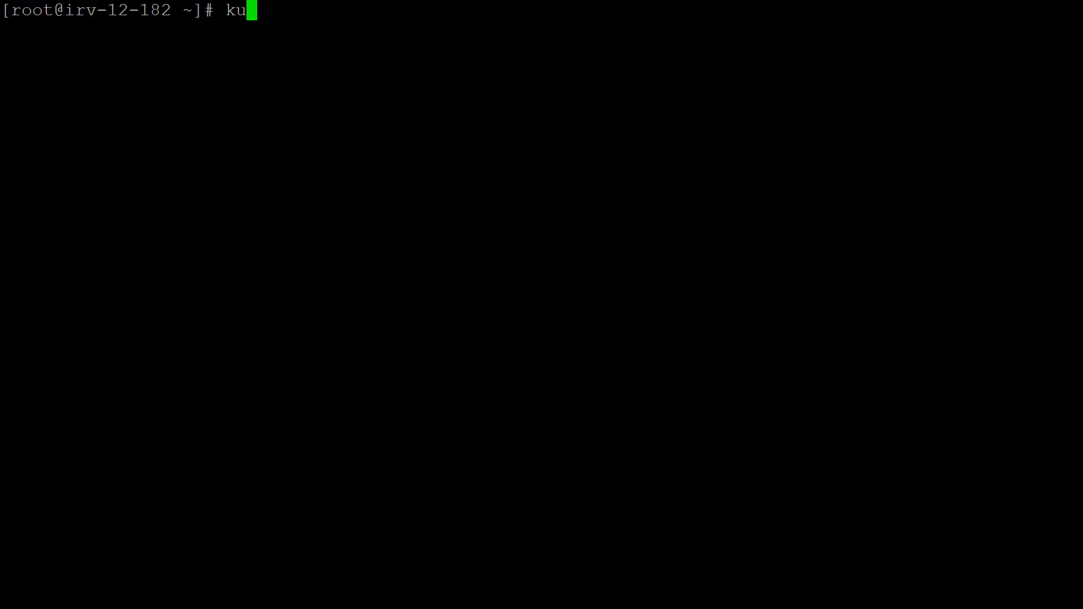
Step: In the terminal, run "kubectl config get-contexts" to list the available Kubernetes contexts
type("bectl ")
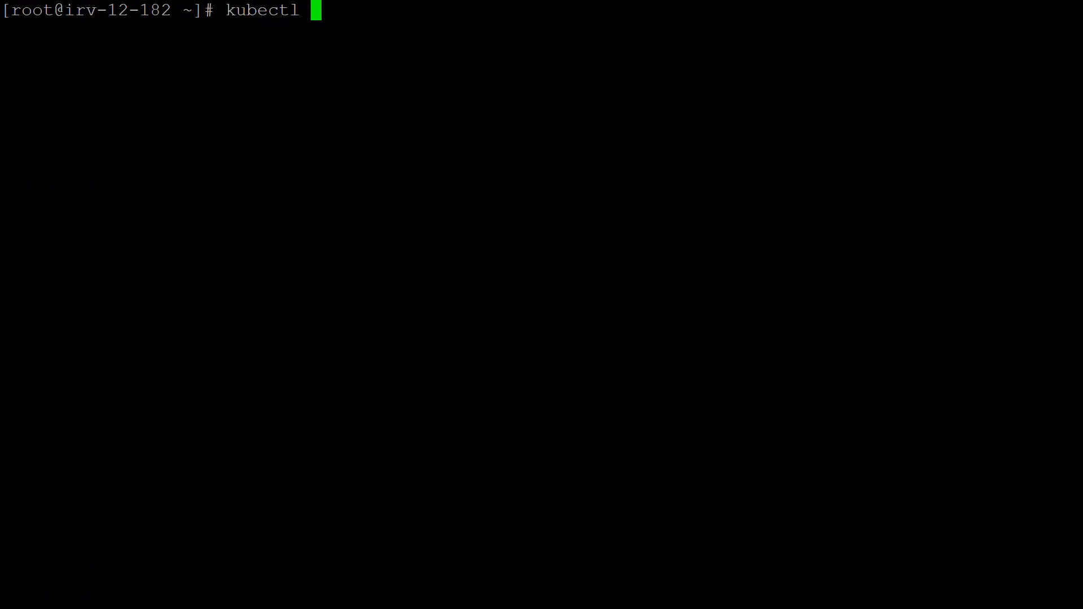
type("config g")
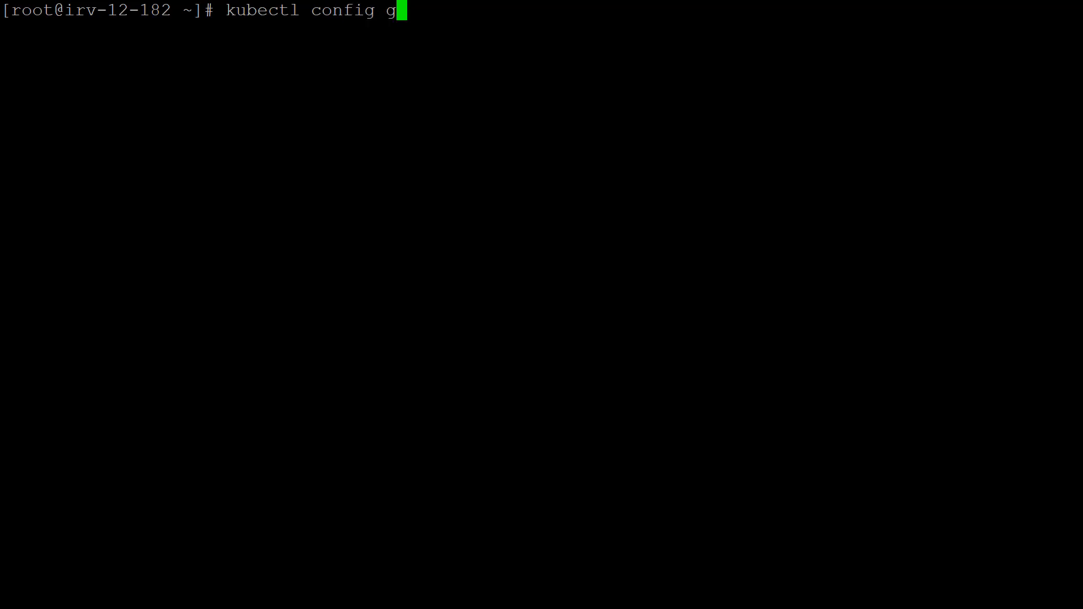
type("et-contexts")
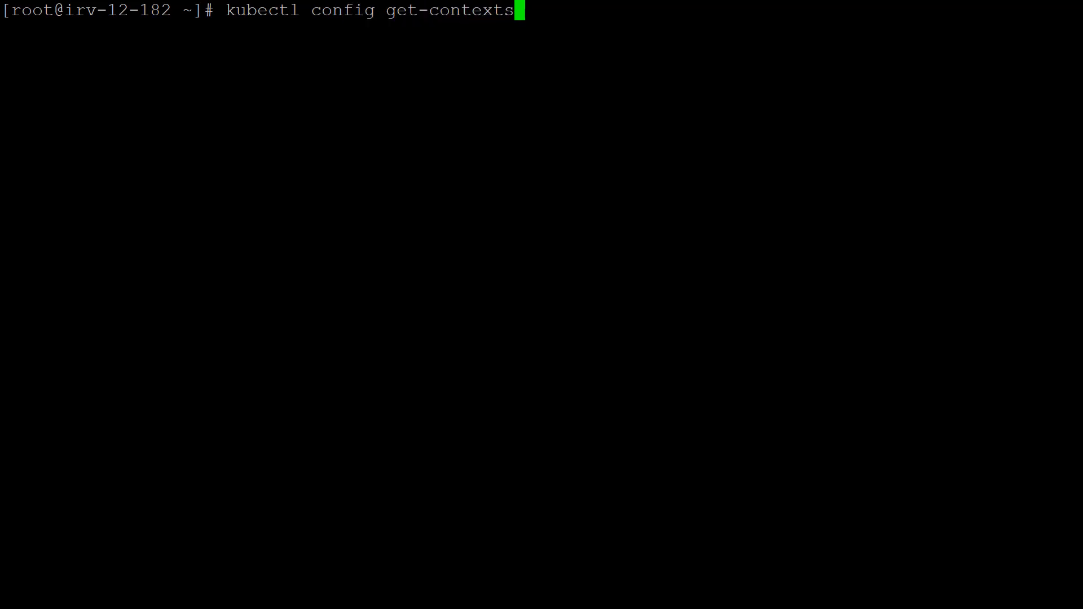
key("Return")
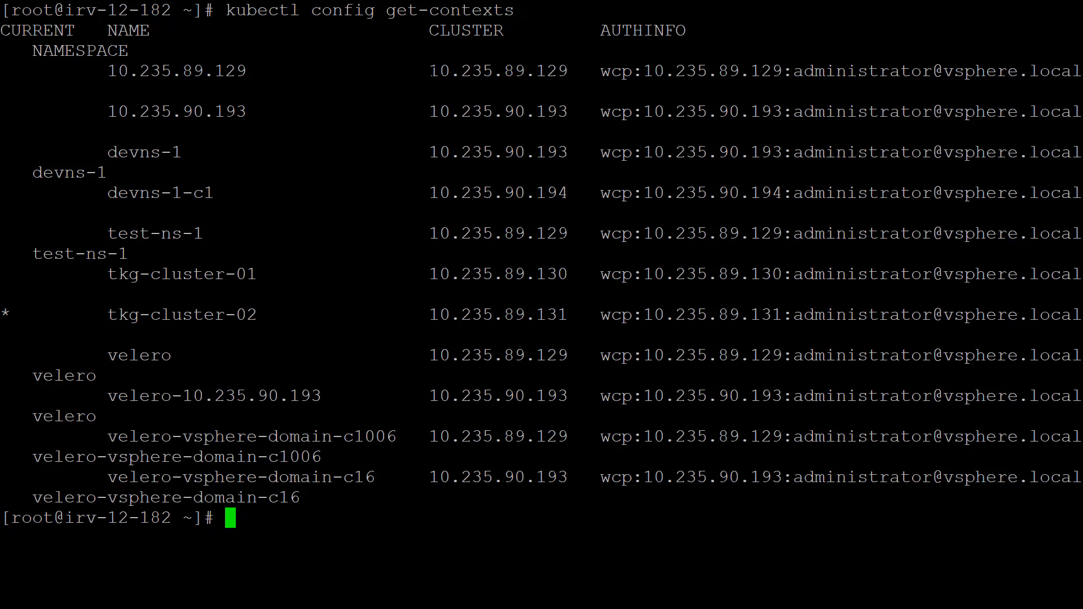
Step: Highlight cluster address 10.235.89.129 and the tkg-cluster-01 and tkg-cluster-02 contexts in the output, then clear the terminal
left_click_drag(430, 71, 563, 75)
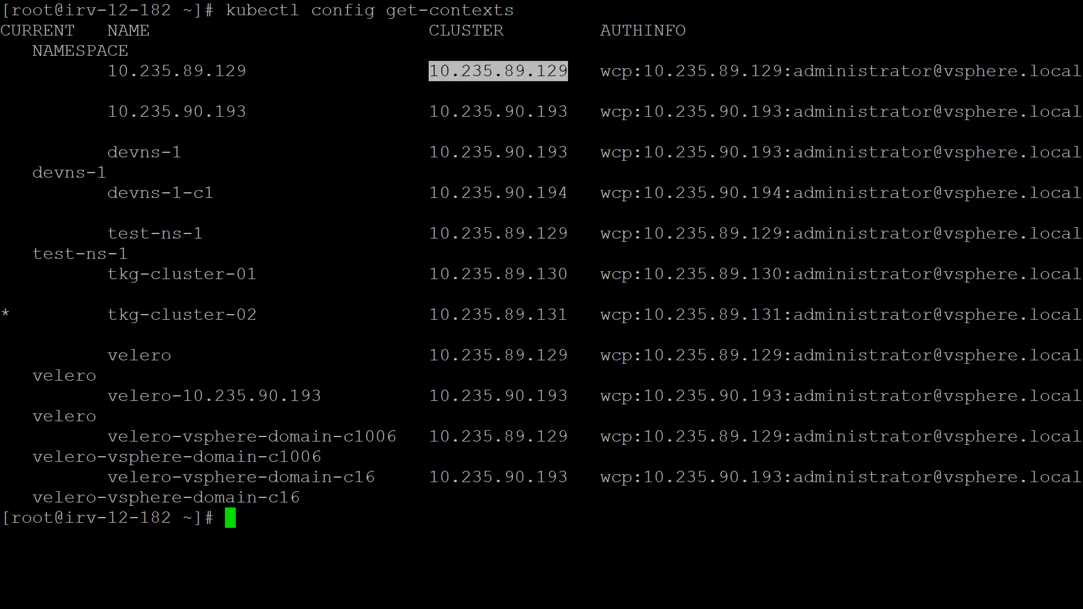
left_click(512, 75)
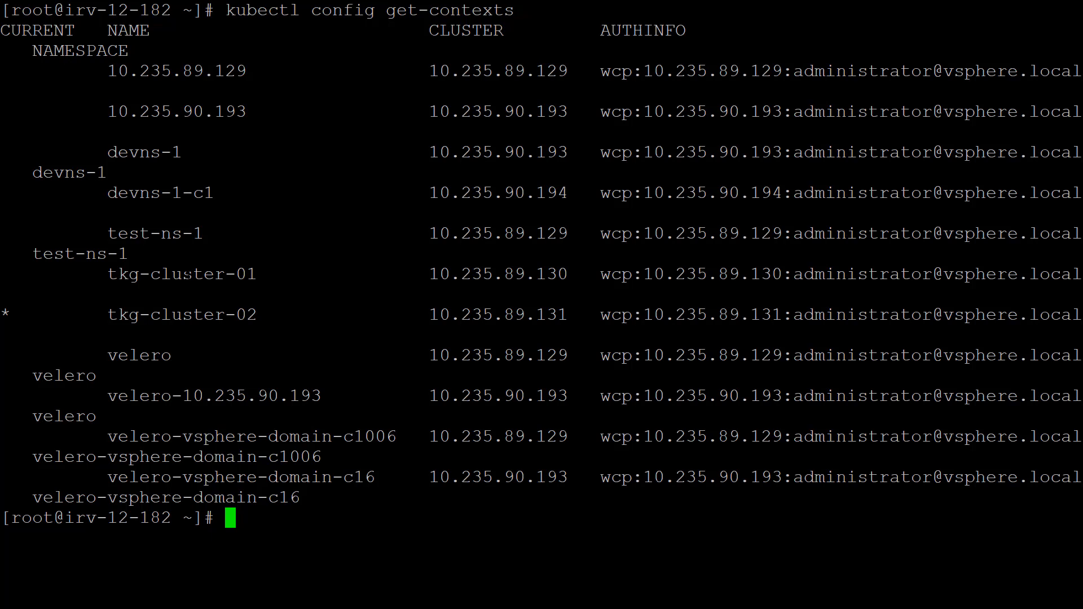
double_click(189, 277)
double_click(188, 316)
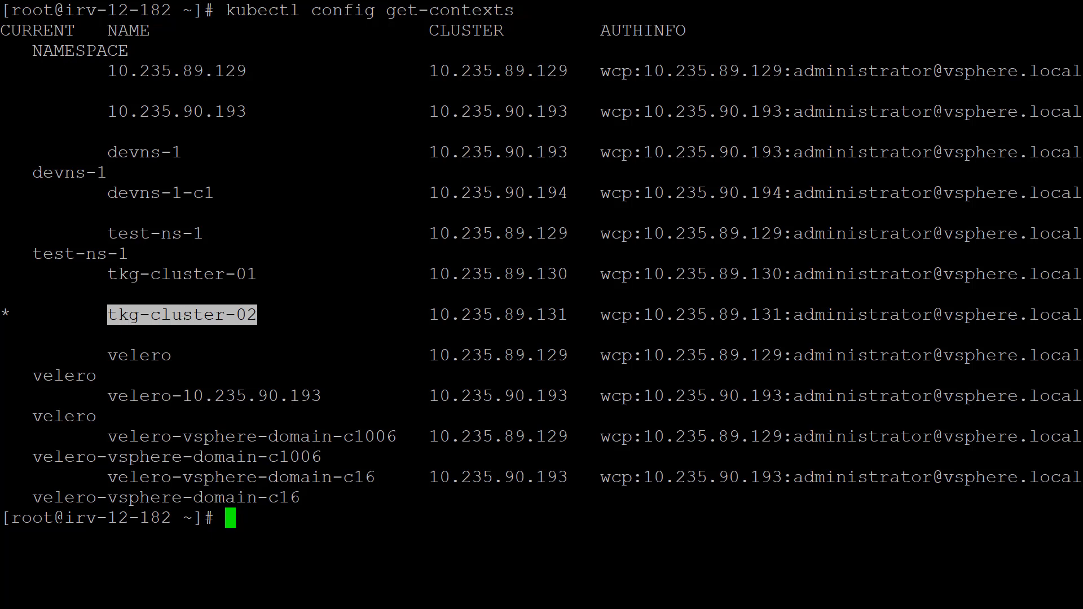
left_click(180, 275)
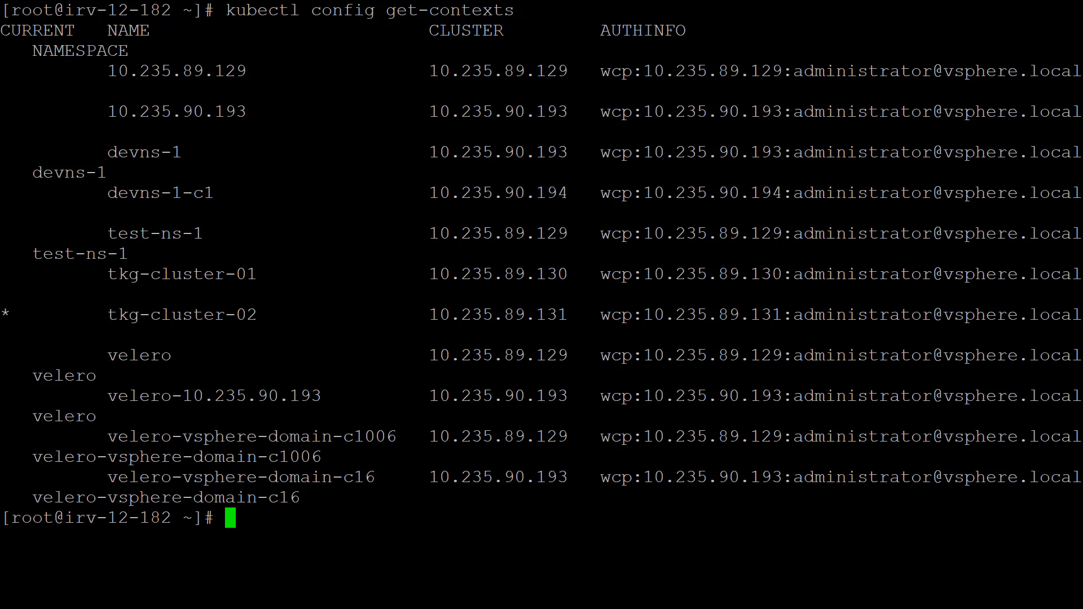
type("clear")
key("Return")
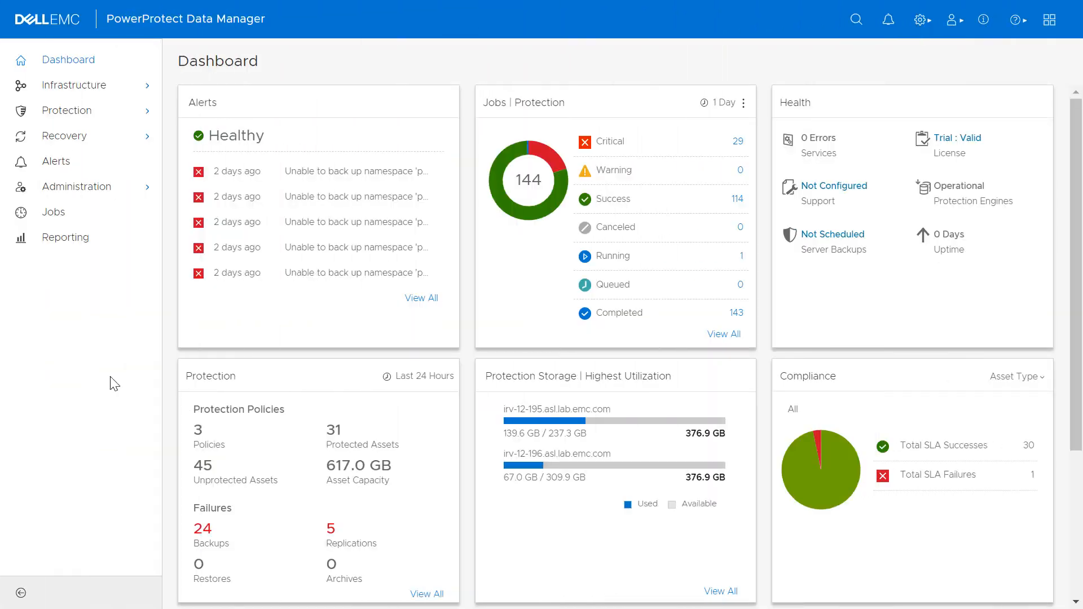
Step: Switch to PowerProtect Data Manager and view the protection storage systems, then the vCenter asset sources
left_click(75, 88)
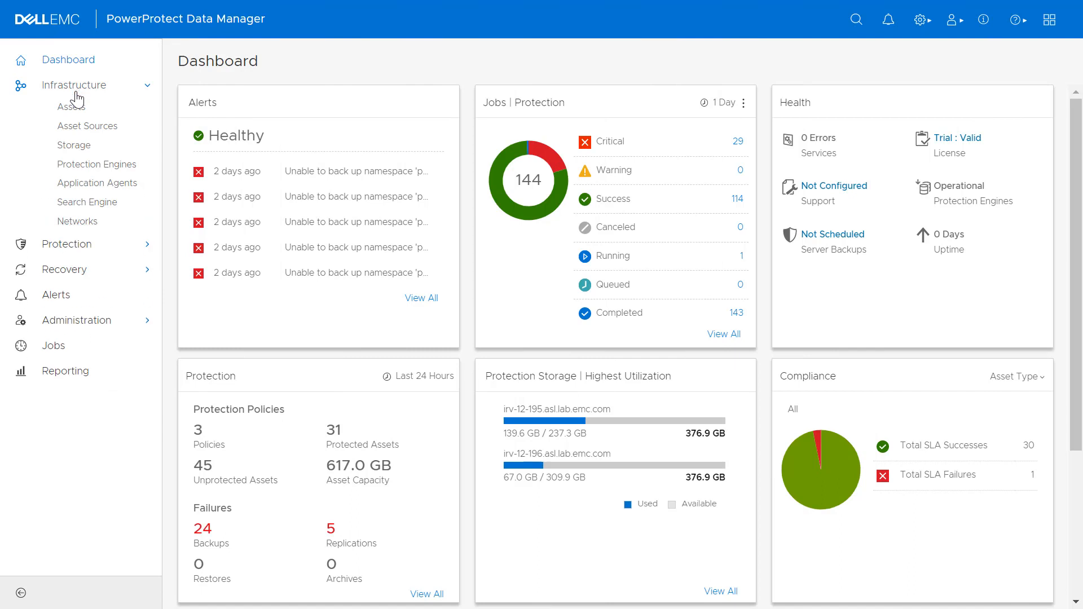
left_click(77, 148)
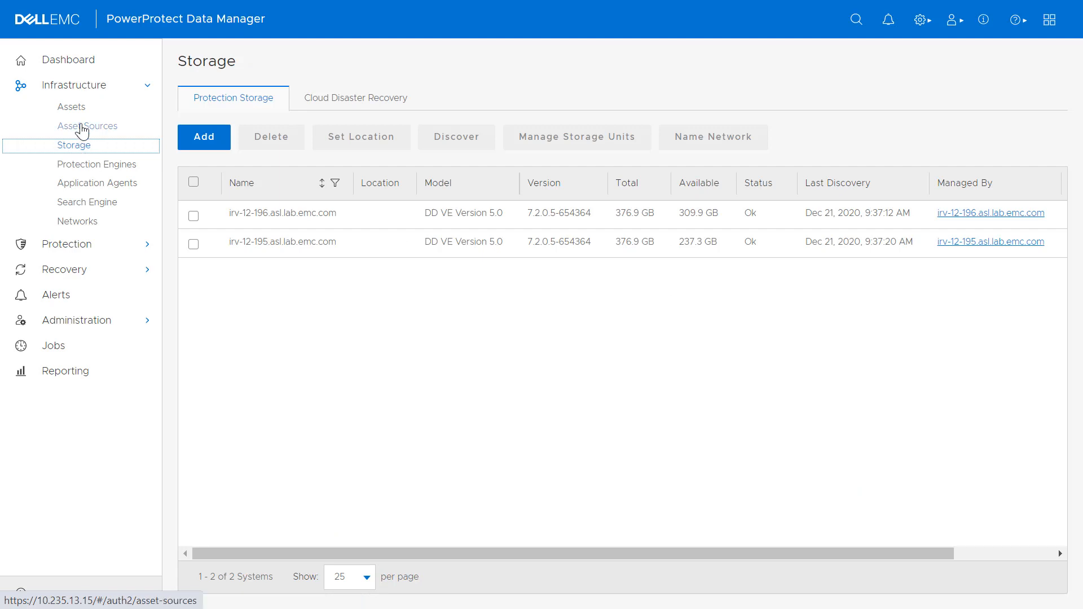
left_click(83, 129)
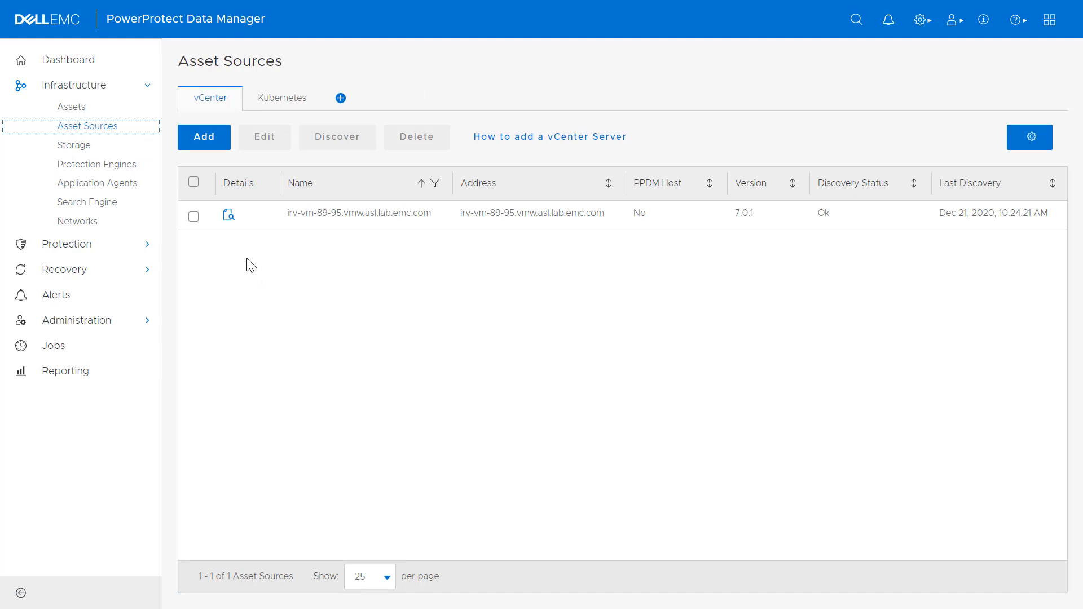
Step: Inspect the connection settings of vCenter asset source irv-vm-89-95.vmw.asl.lab.emc.com and leave them without saving
left_click(193, 217)
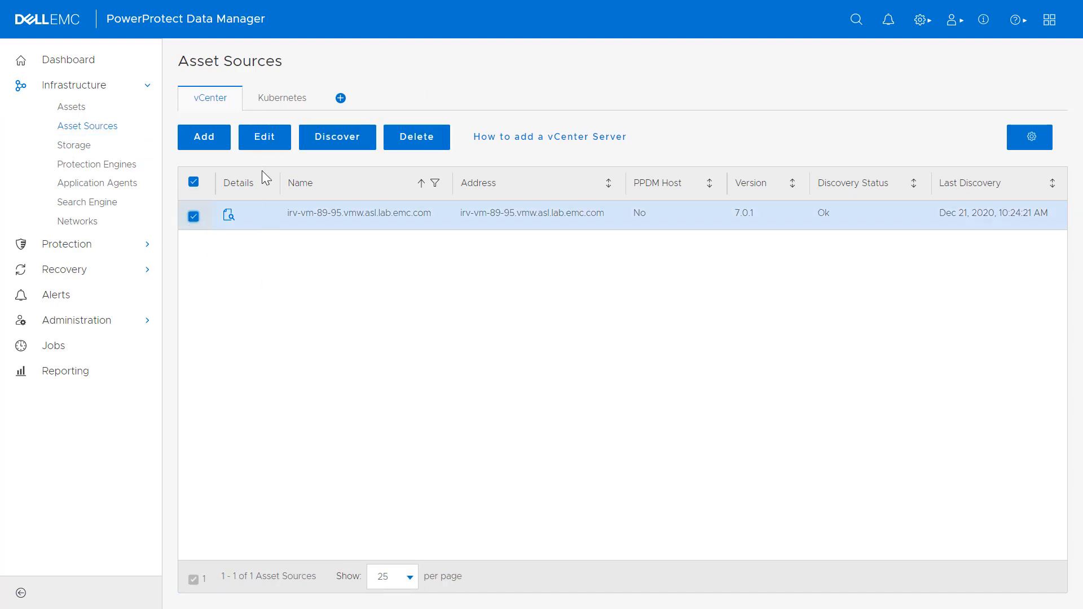
left_click(263, 146)
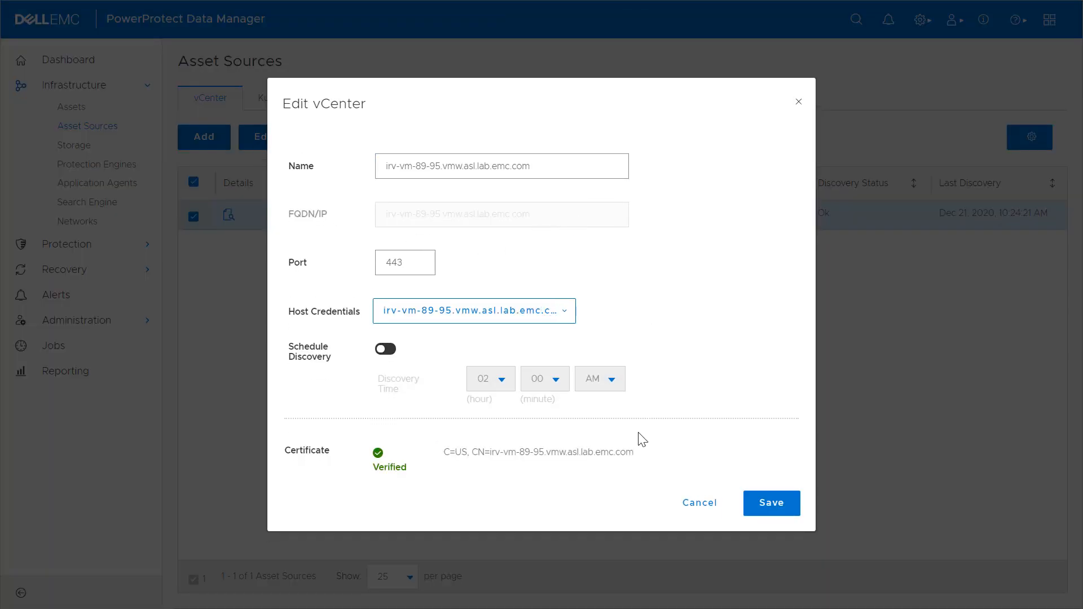
left_click(698, 504)
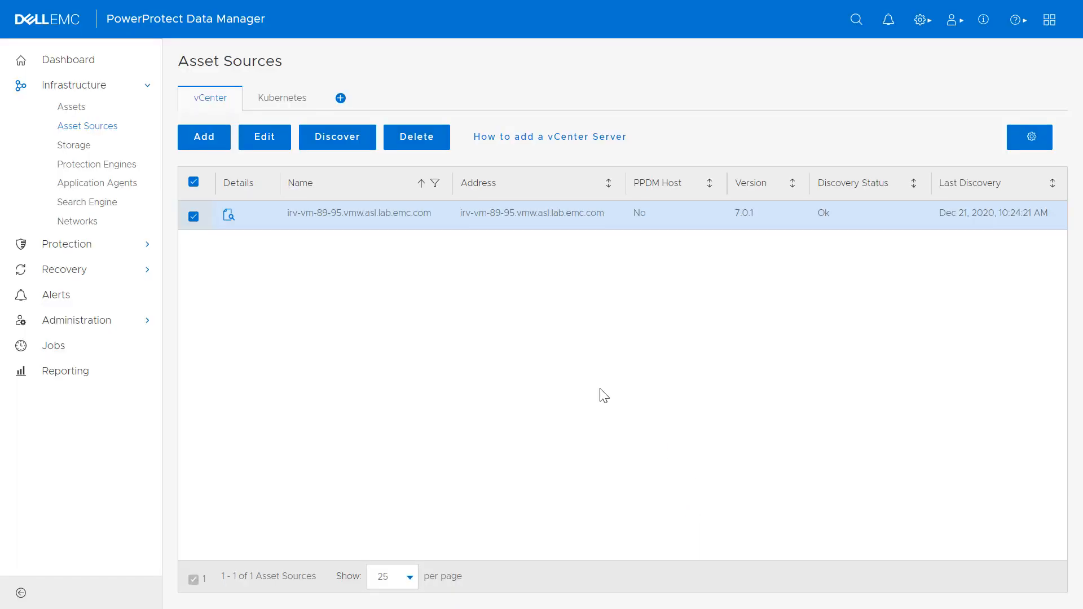
Step: Look through both pages of discovered virtual machine assets, widening the Name column slightly
left_click(72, 108)
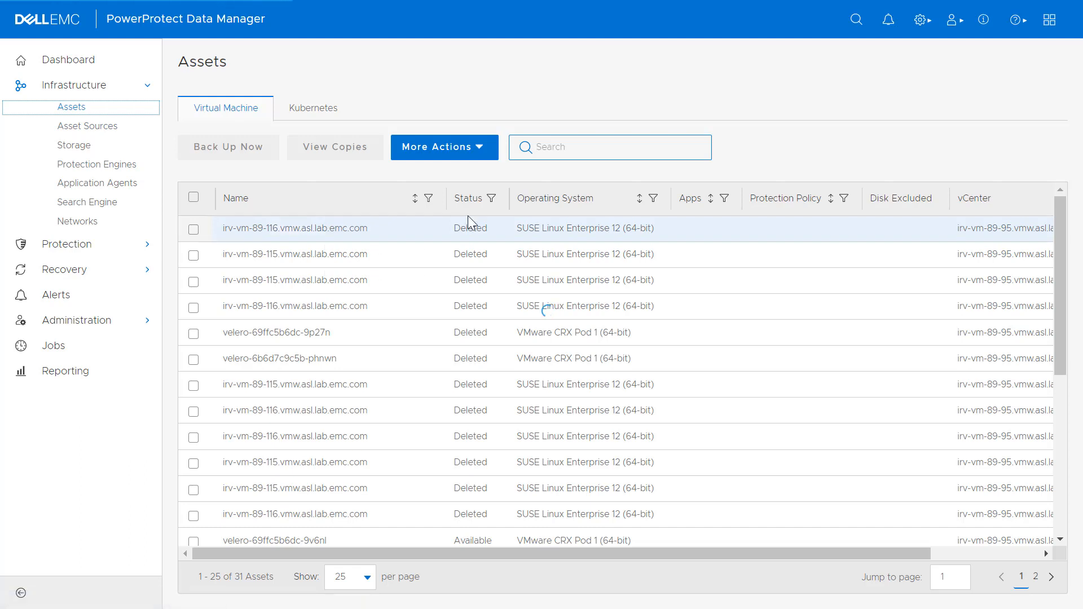
left_click_drag(446, 197, 468, 196)
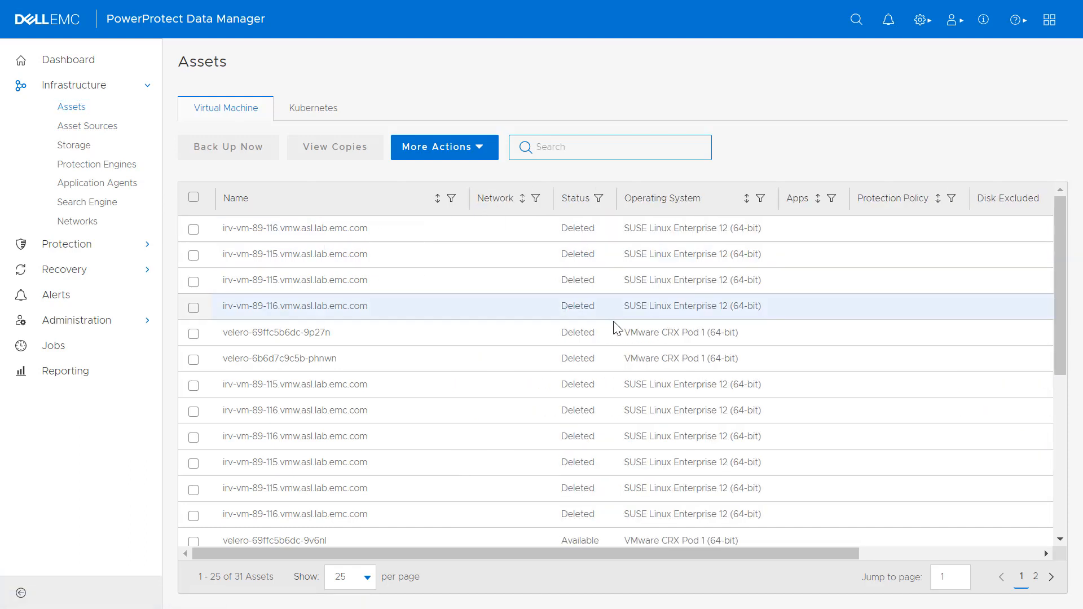
scroll(614, 323, "down", 2)
scroll(615, 324, "down", 5)
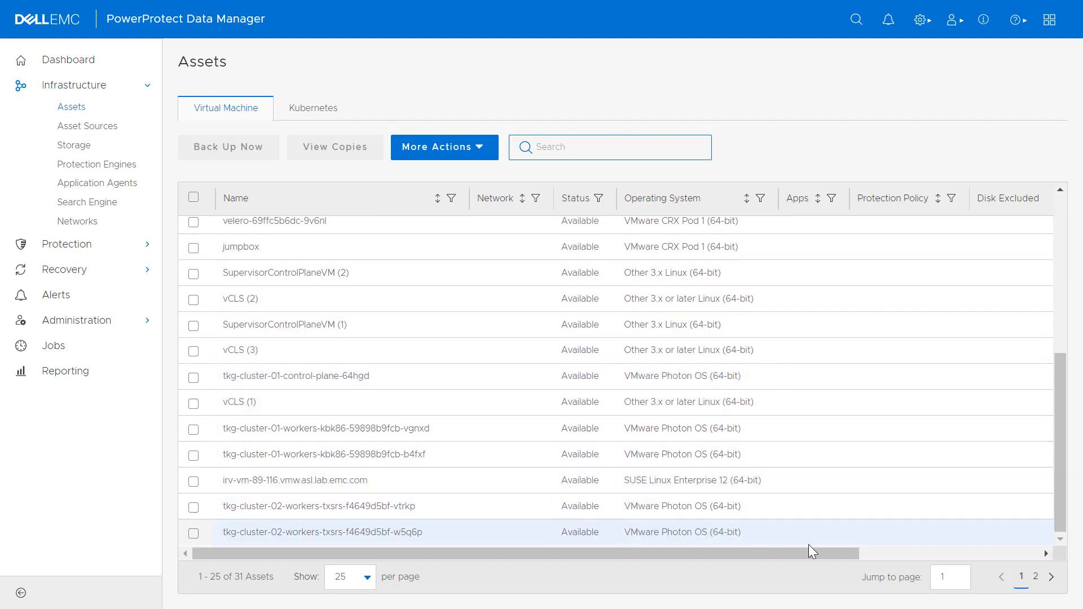
left_click(1052, 578)
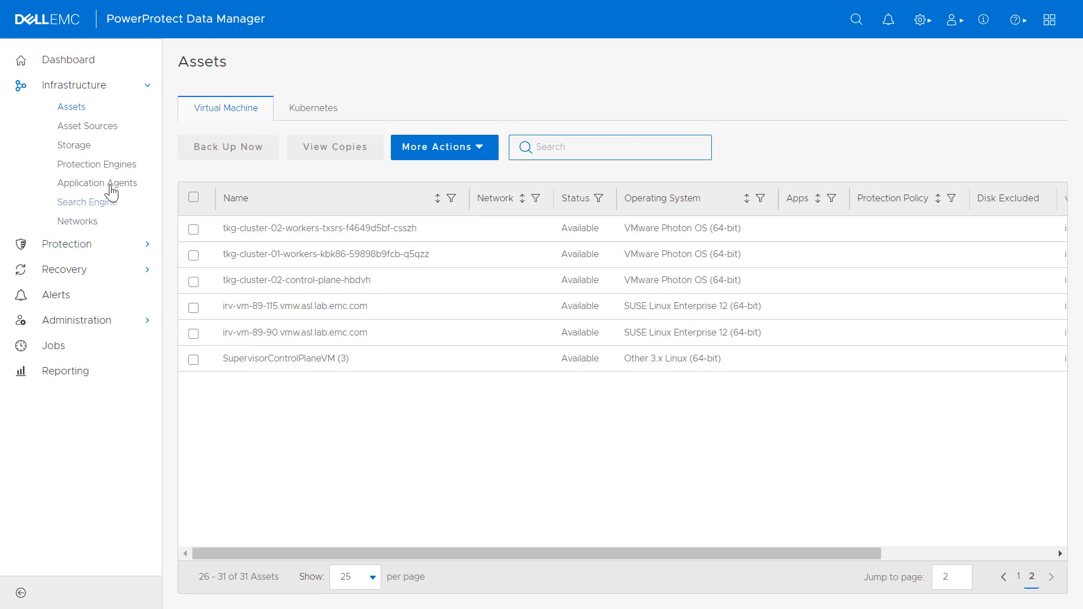
Step: Inspect the Tanzu Cluster and vCenter settings of Kubernetes asset source 10.235.89.131 and leave them without saving
left_click(86, 129)
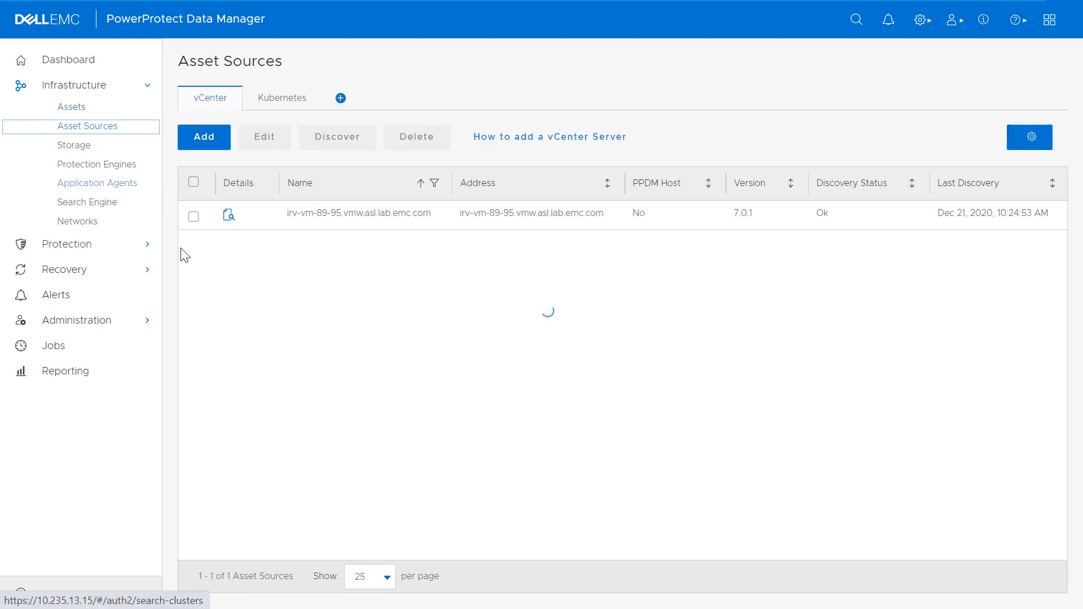
left_click(275, 103)
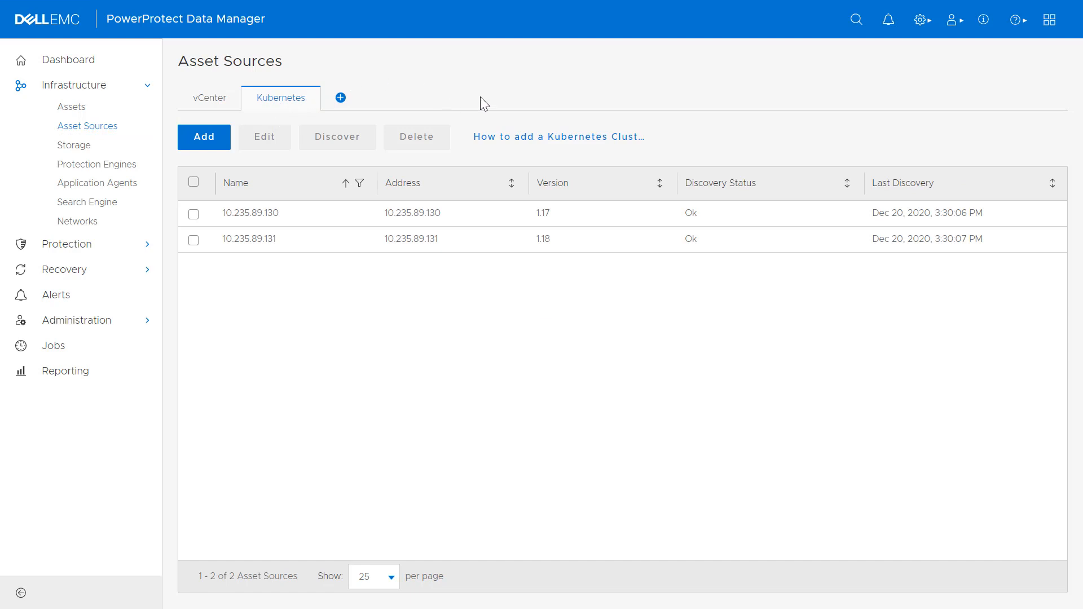
left_click(193, 241)
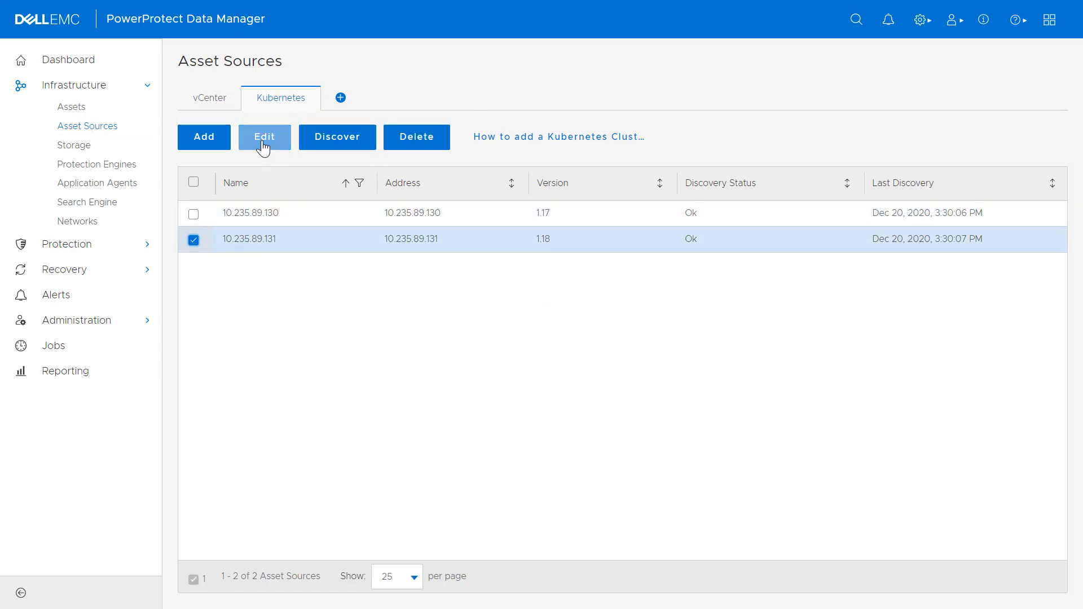
left_click(263, 144)
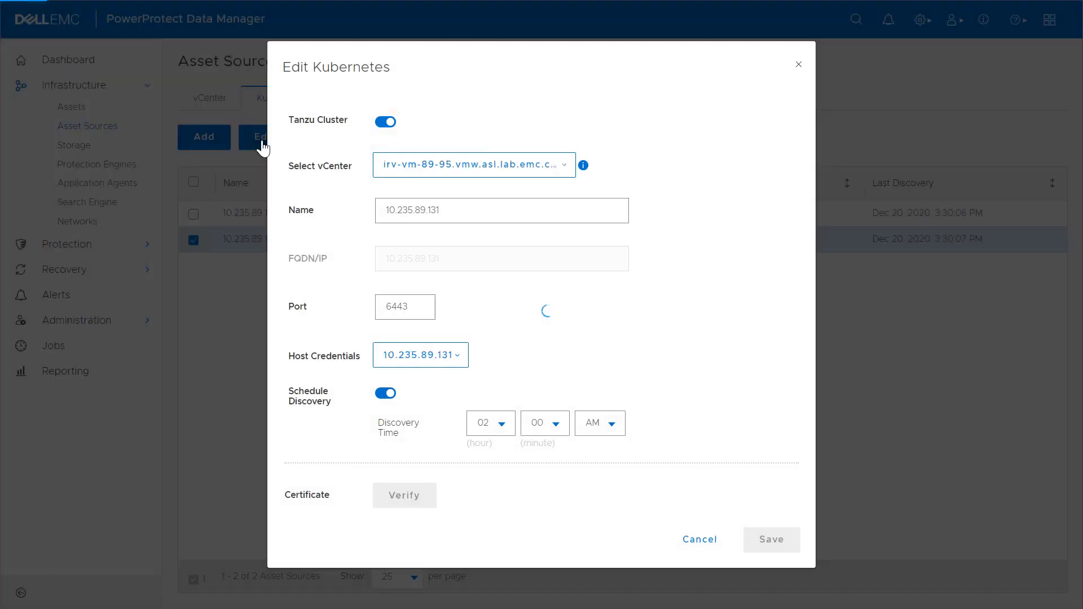
left_click(384, 120)
left_click(383, 119)
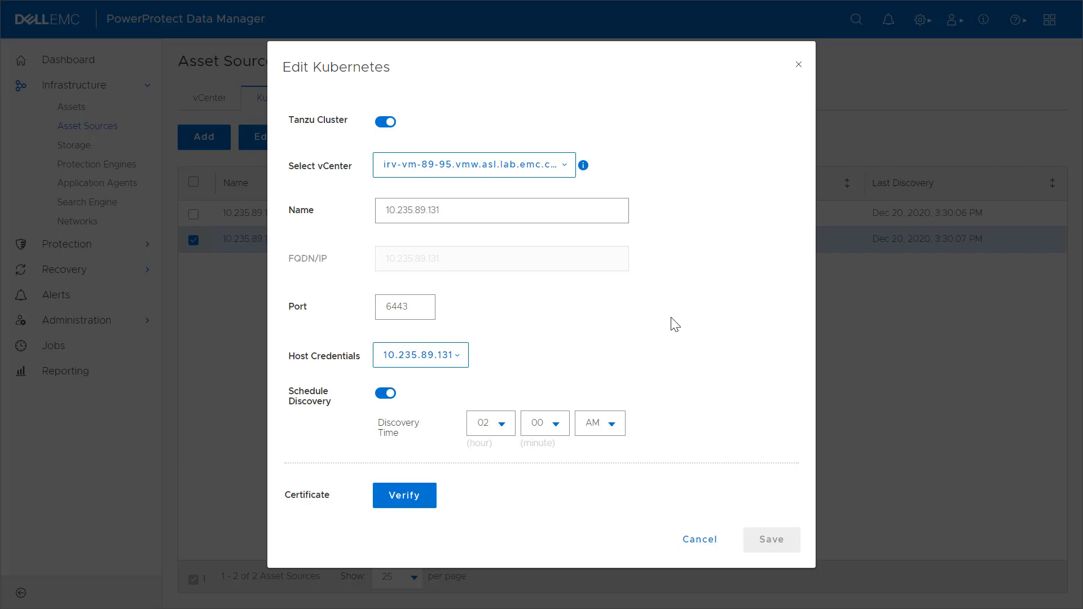
left_click(698, 542)
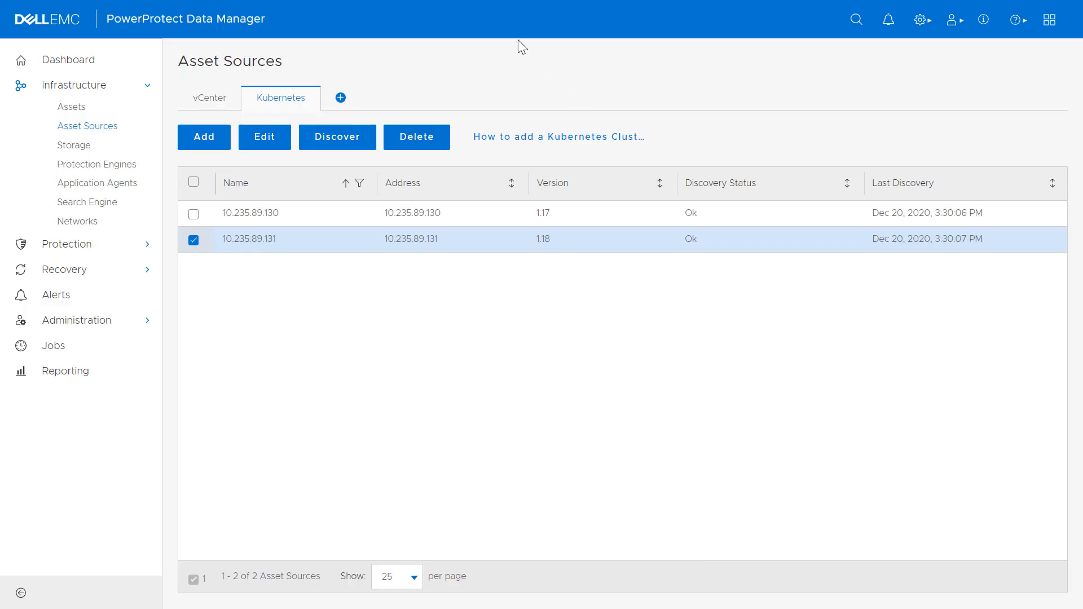
Step: Look through the first two pages of discovered Kubernetes namespace assets
left_click(70, 110)
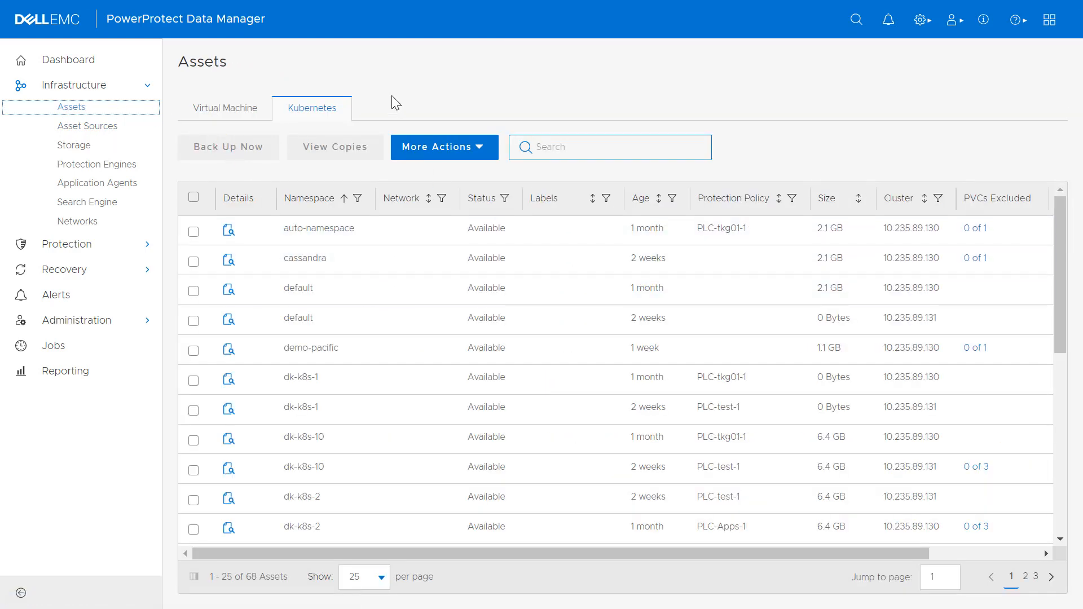
scroll(757, 352, "down", 3)
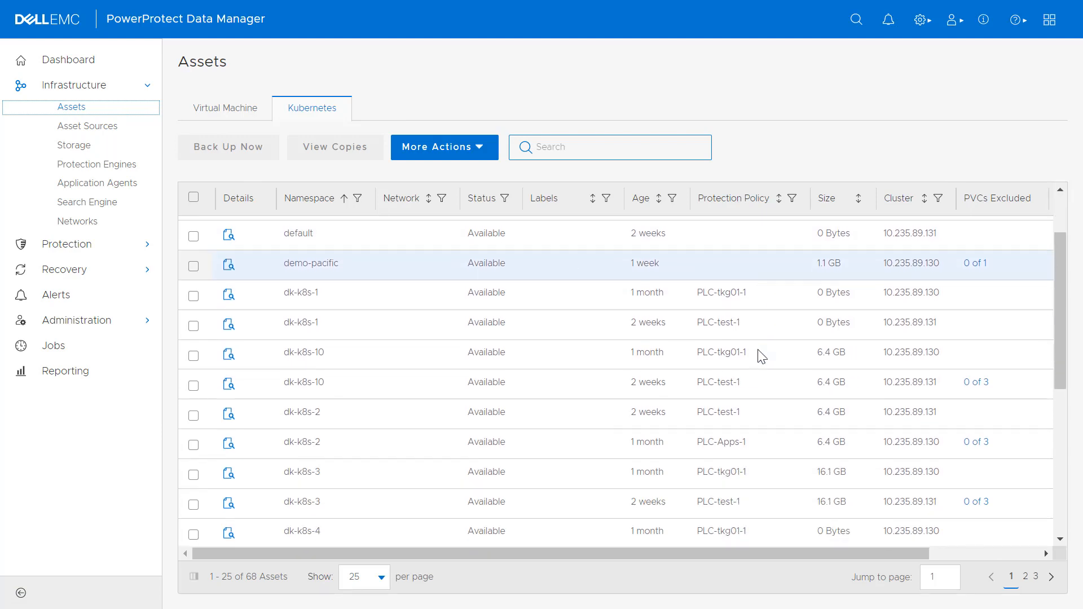
scroll(761, 355, "down", 3)
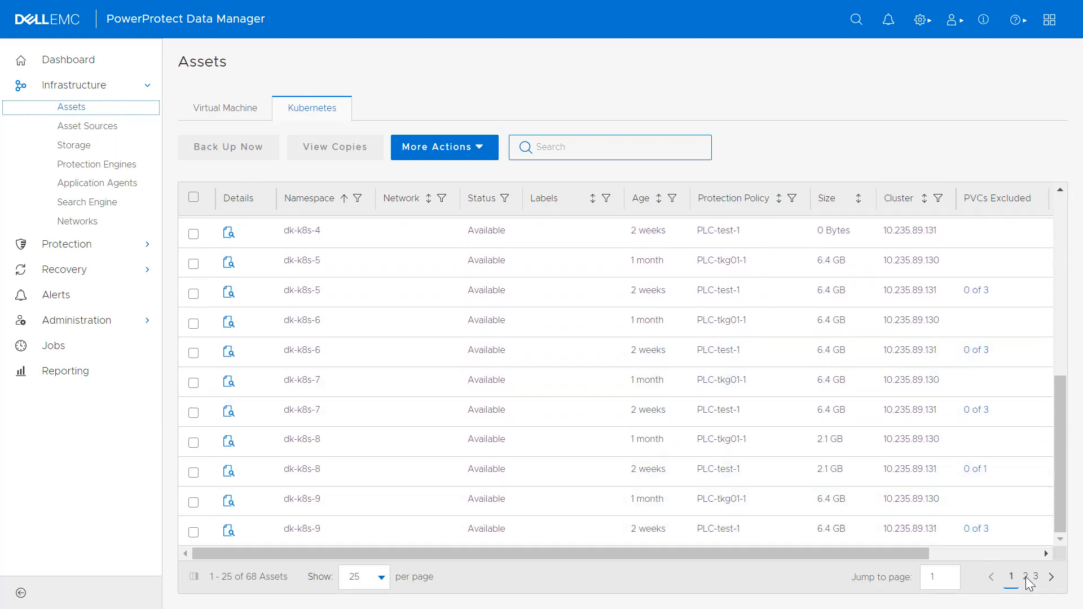
left_click(1050, 578)
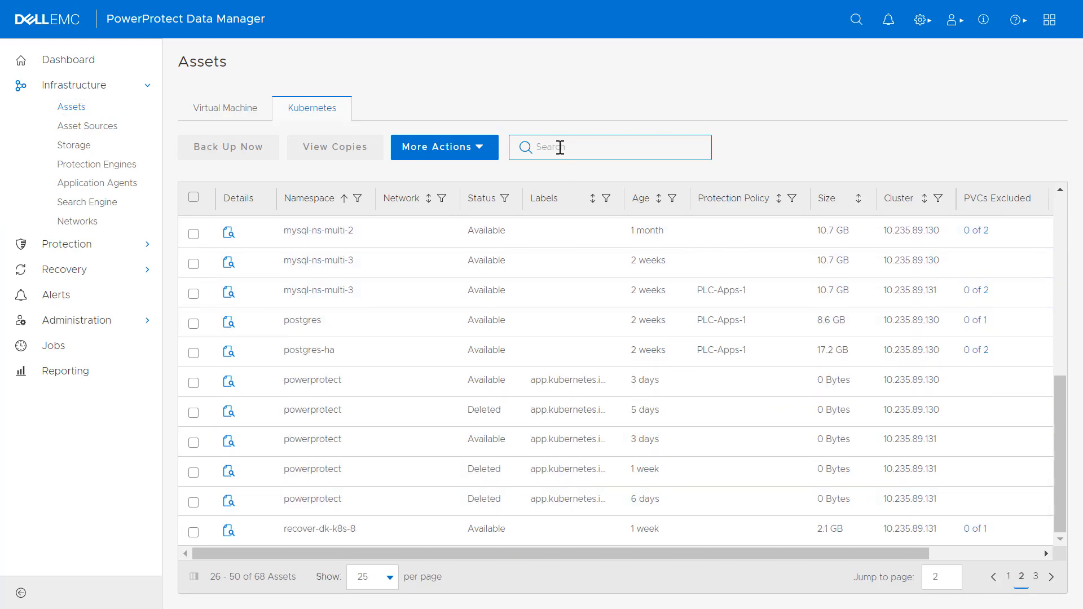
Step: Search the Kubernetes assets for "demo" and select the dk-k8s-demo namespace on cluster 10.235.89.131, checking its cluster address
left_click(591, 146)
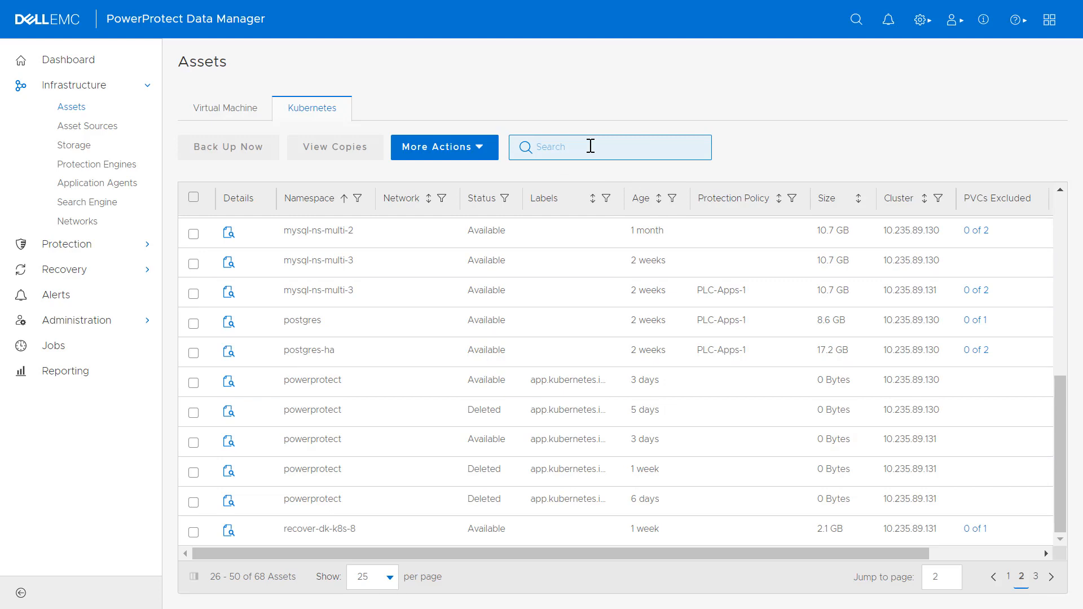
type("demo")
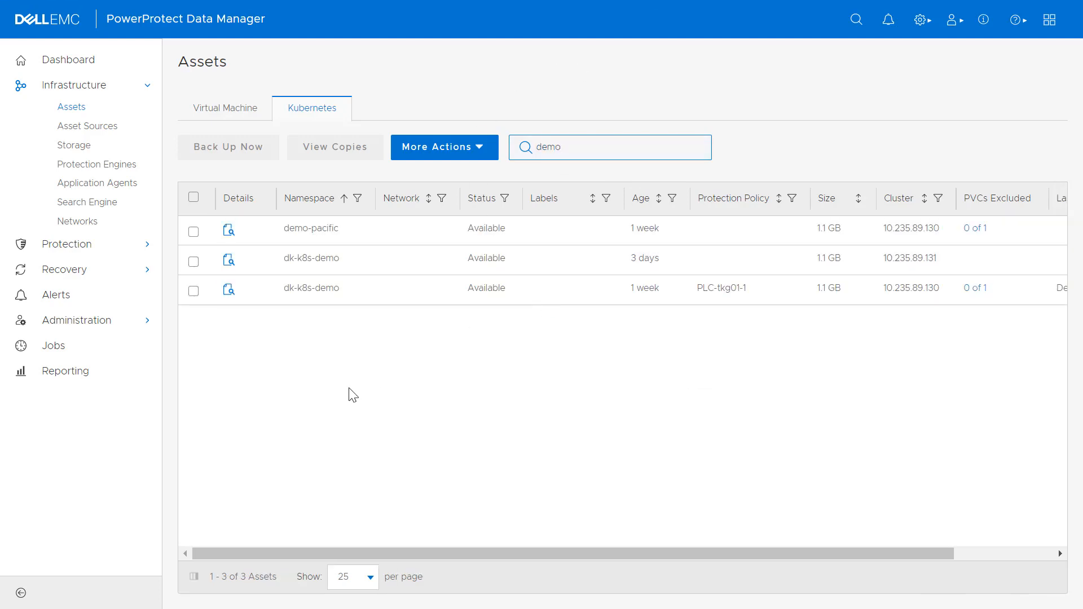
left_click(193, 263)
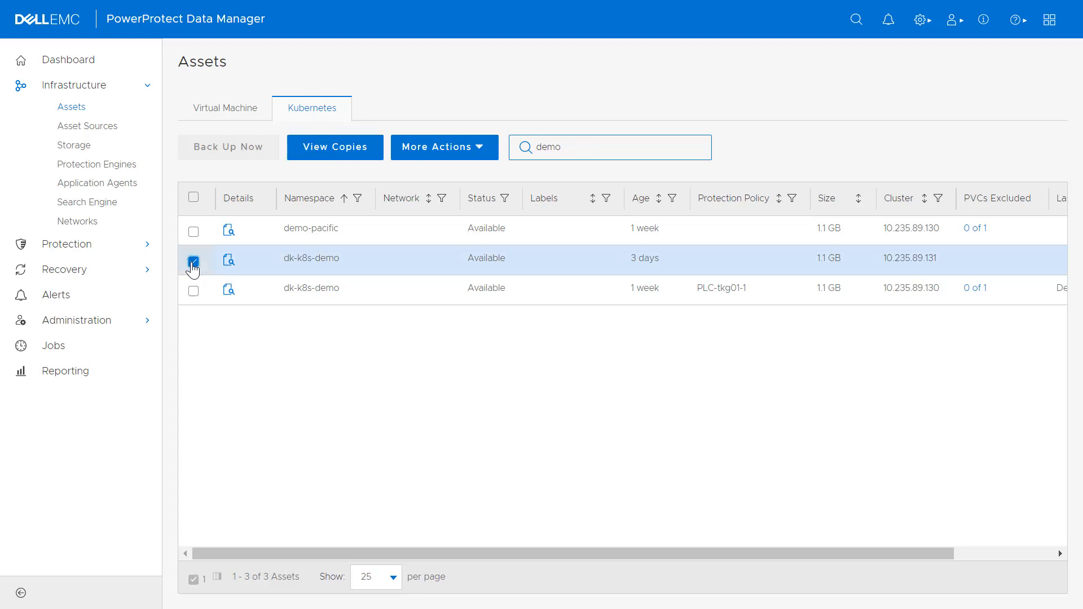
left_click_drag(566, 553, 526, 551)
left_click_drag(882, 258, 937, 259)
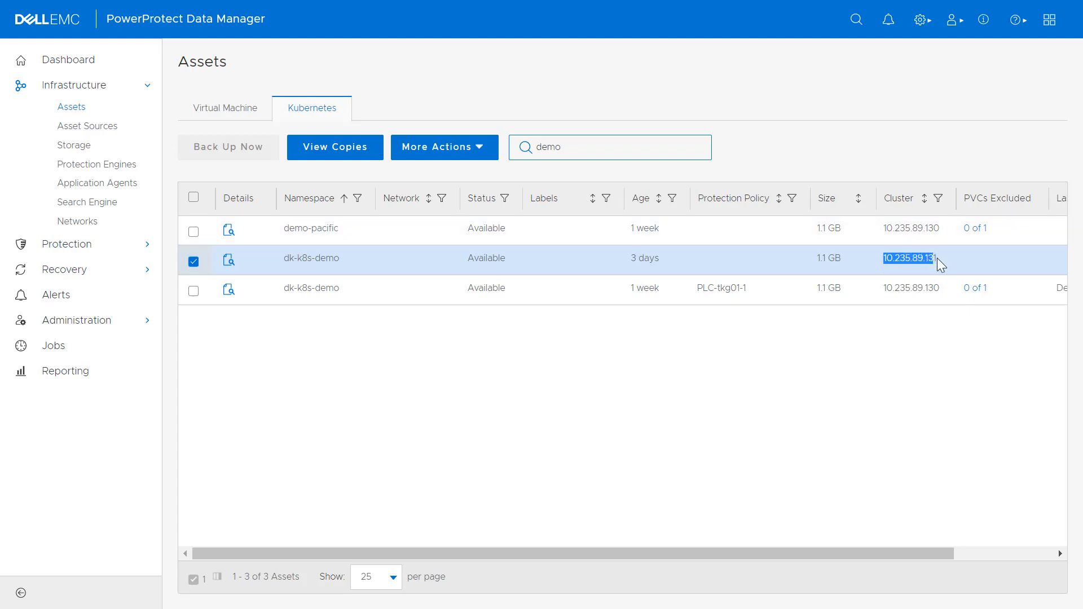
left_click(947, 363)
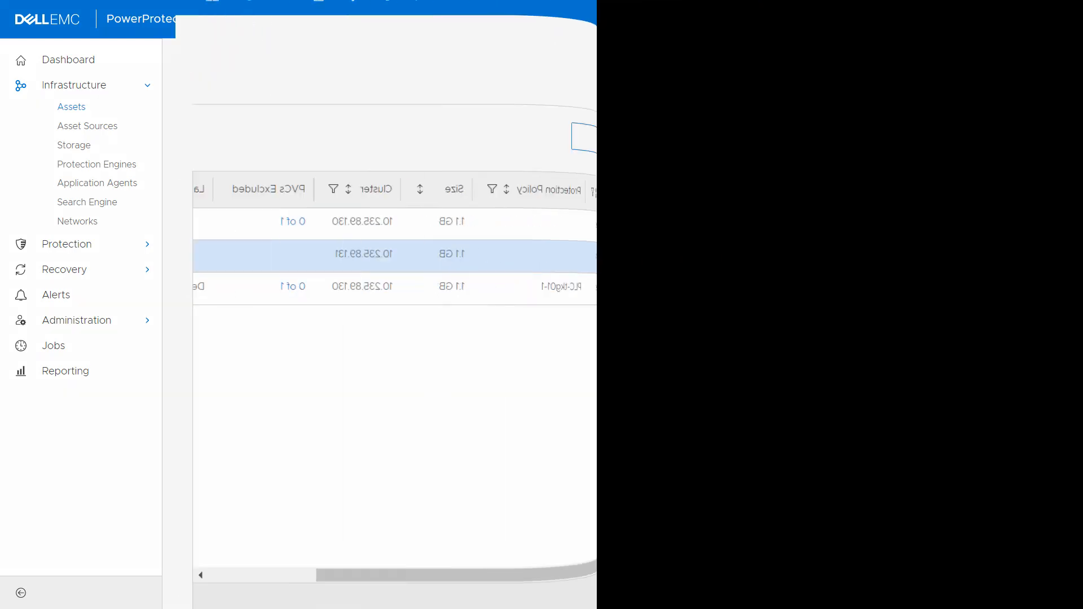
Step: Switch to the terminal, run kubectl get ns, and highlight the namespaces dk-k8s-demo, powerprotect and velero-ppdm
type("k")
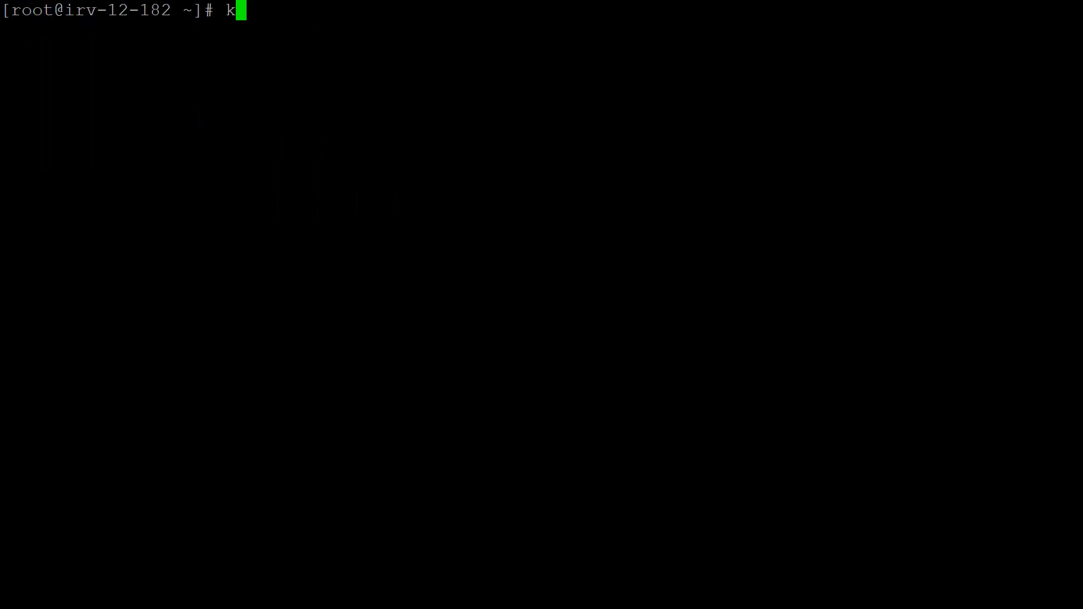
type("ubectl get ns")
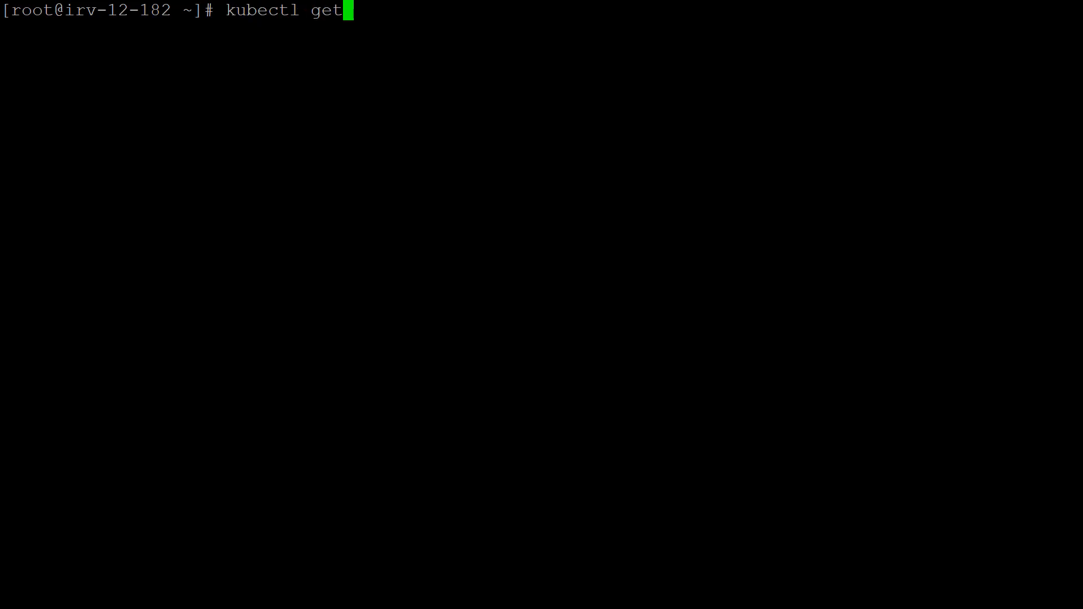
key("Return")
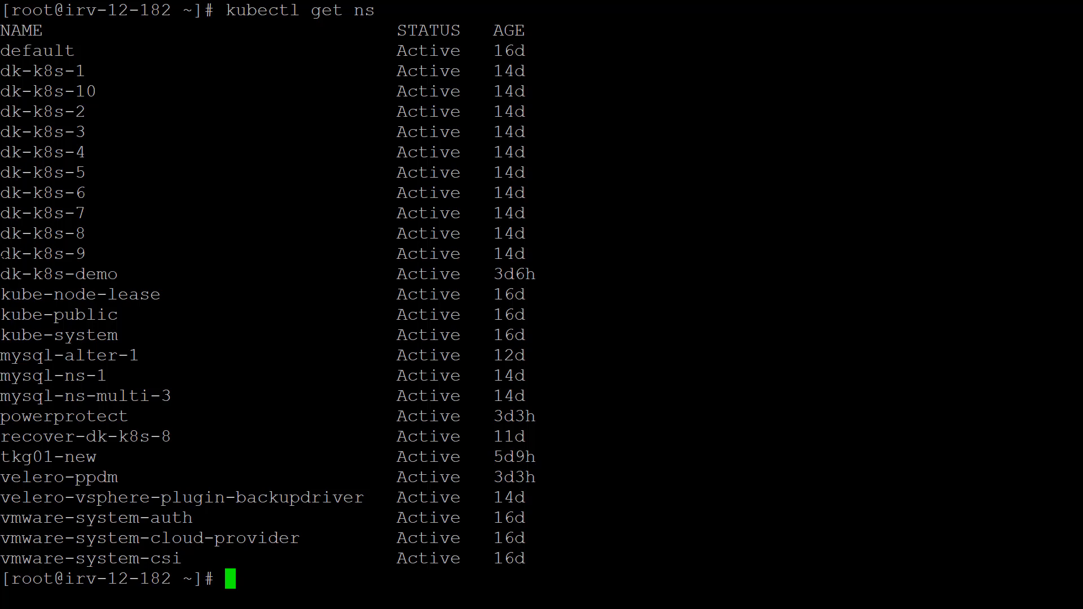
left_click_drag(1, 273, 115, 275)
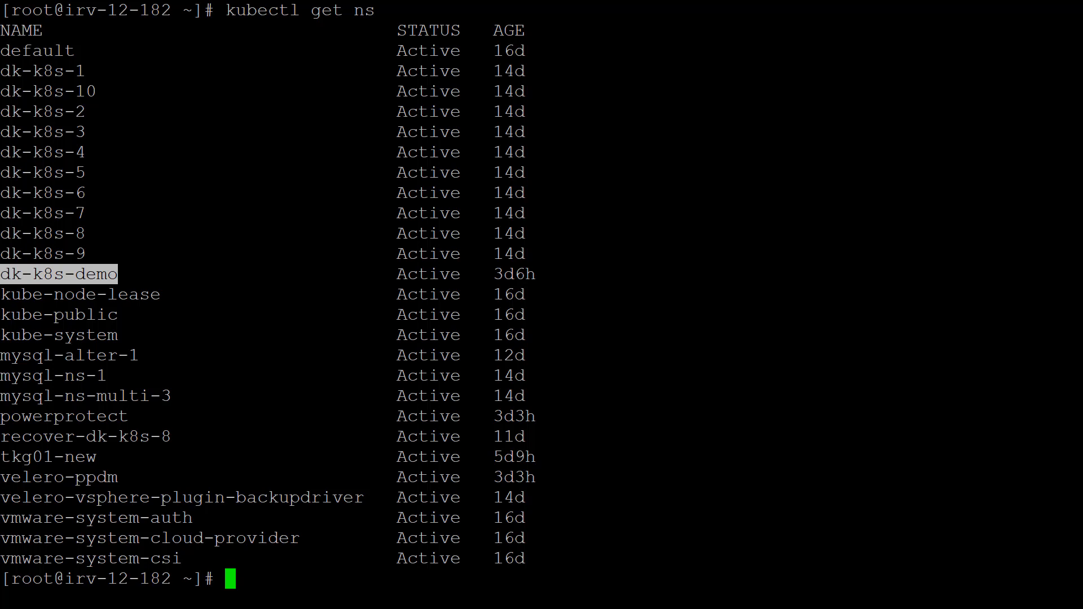
left_click(118, 275)
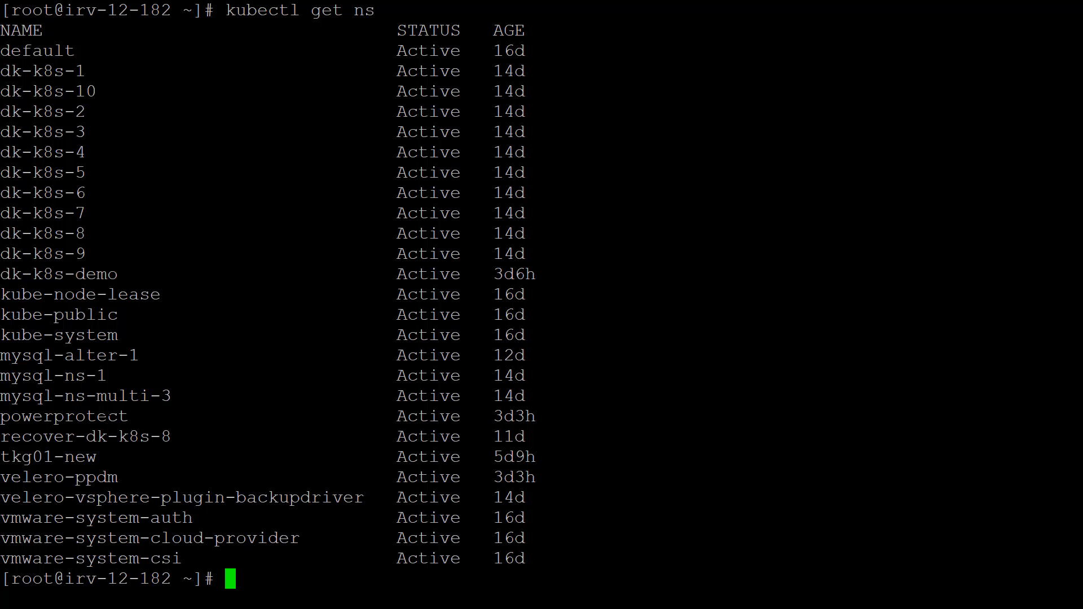
double_click(107, 420)
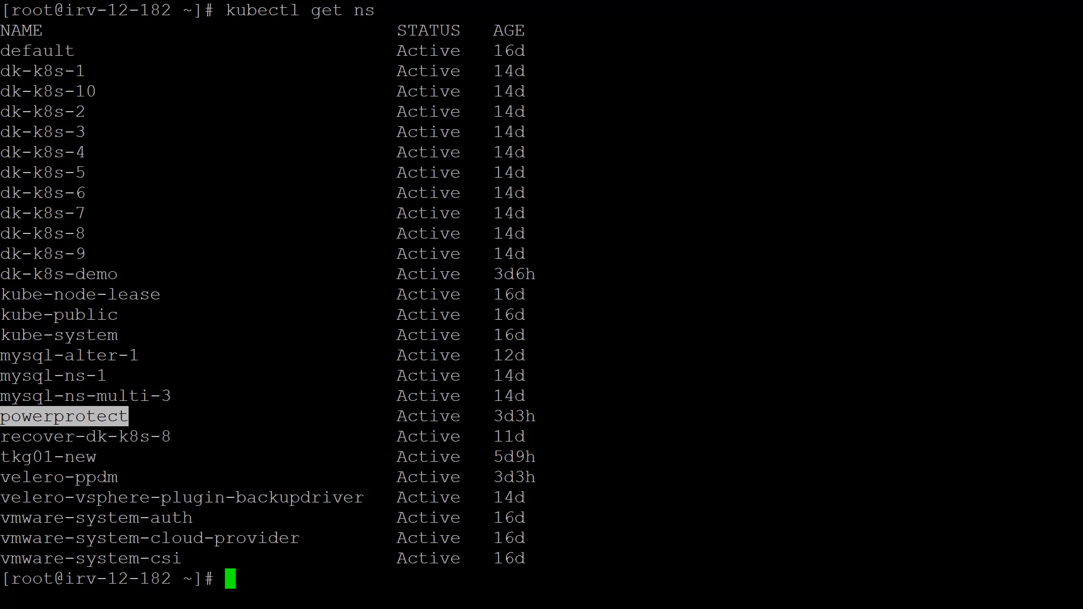
double_click(101, 478)
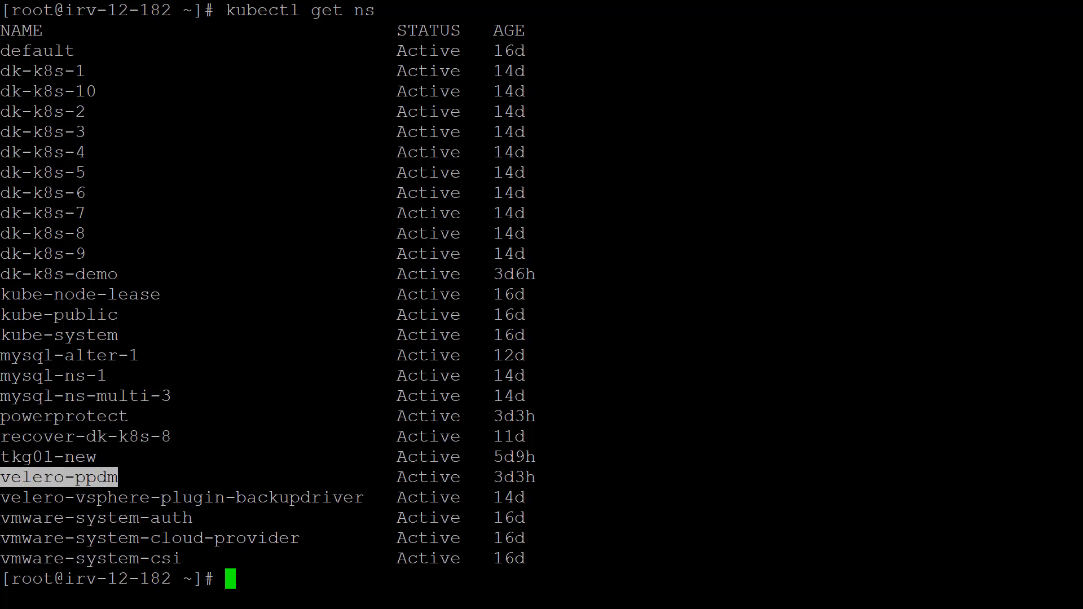
left_click(148, 479)
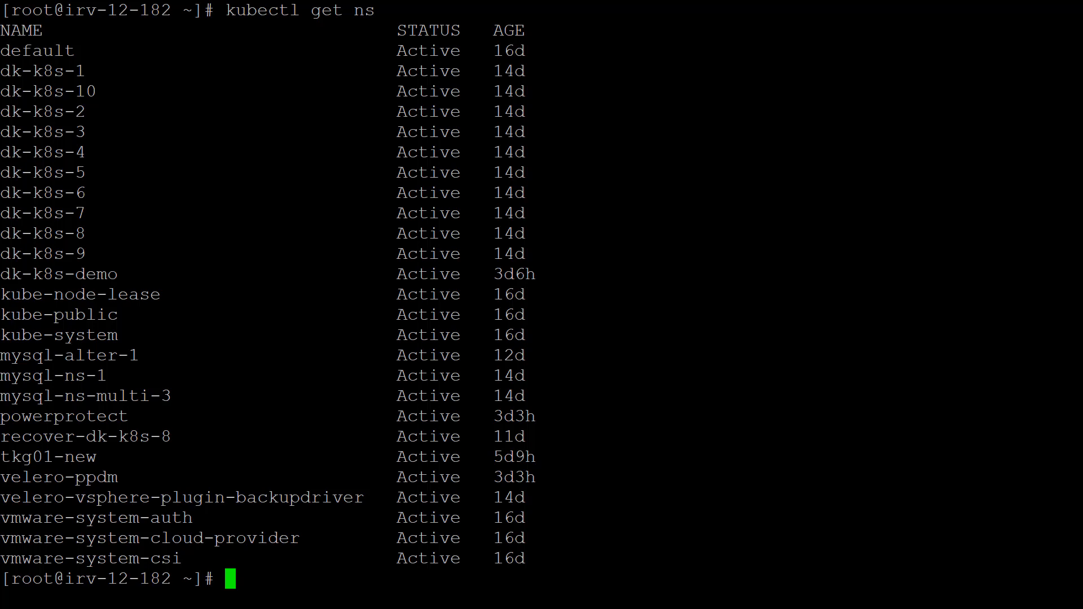
Step: List the pods in the powerprotect namespace with kubectl get pods -n powerprotect
type("kubectl")
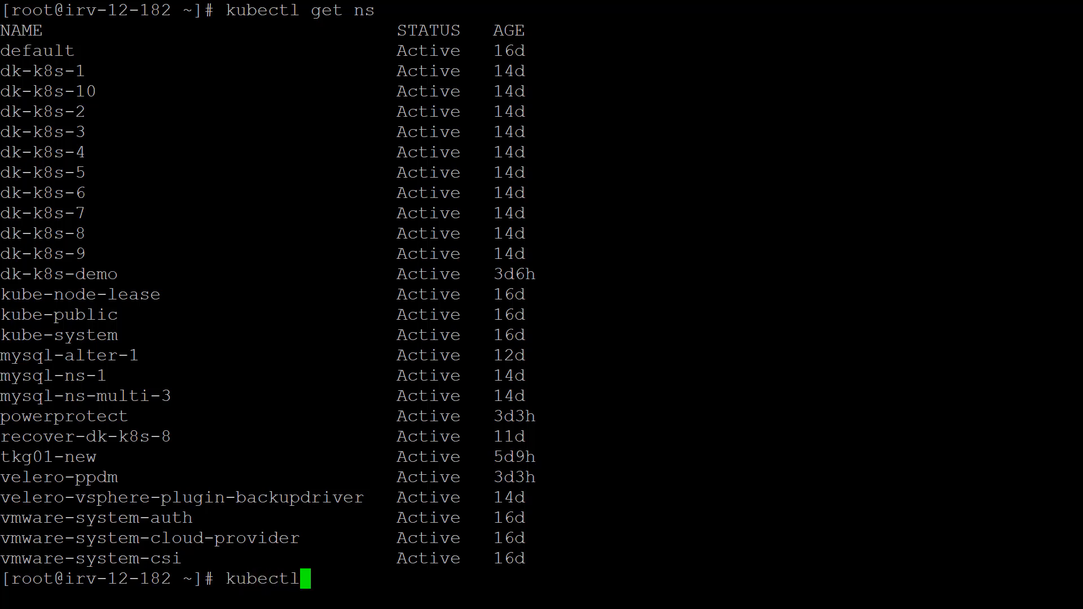
type(" get pod")
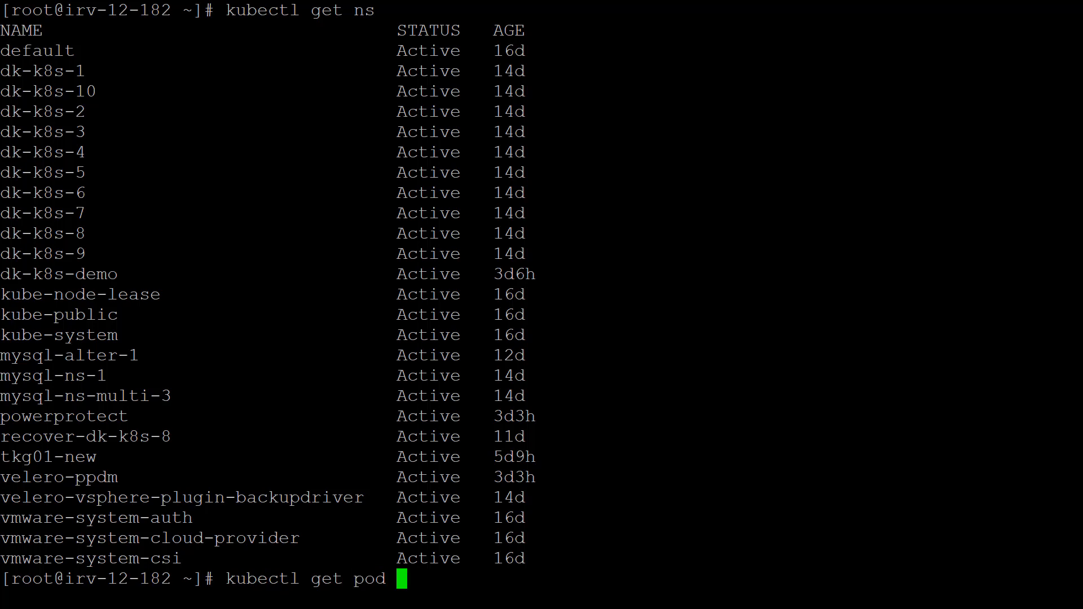
key("BackSpace")
type("s -n power")
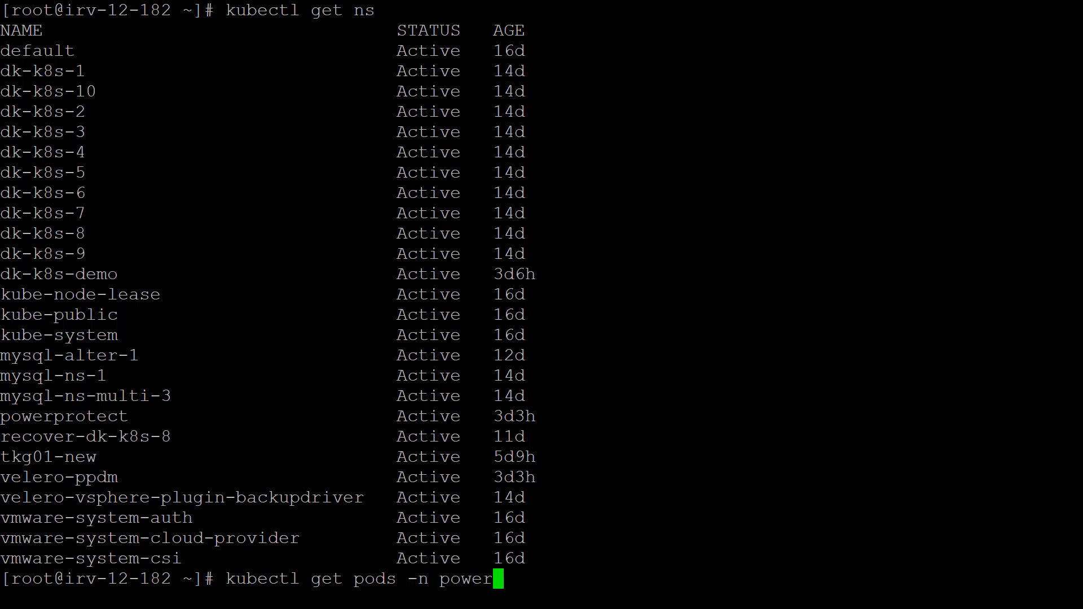
type("protect")
key("Return")
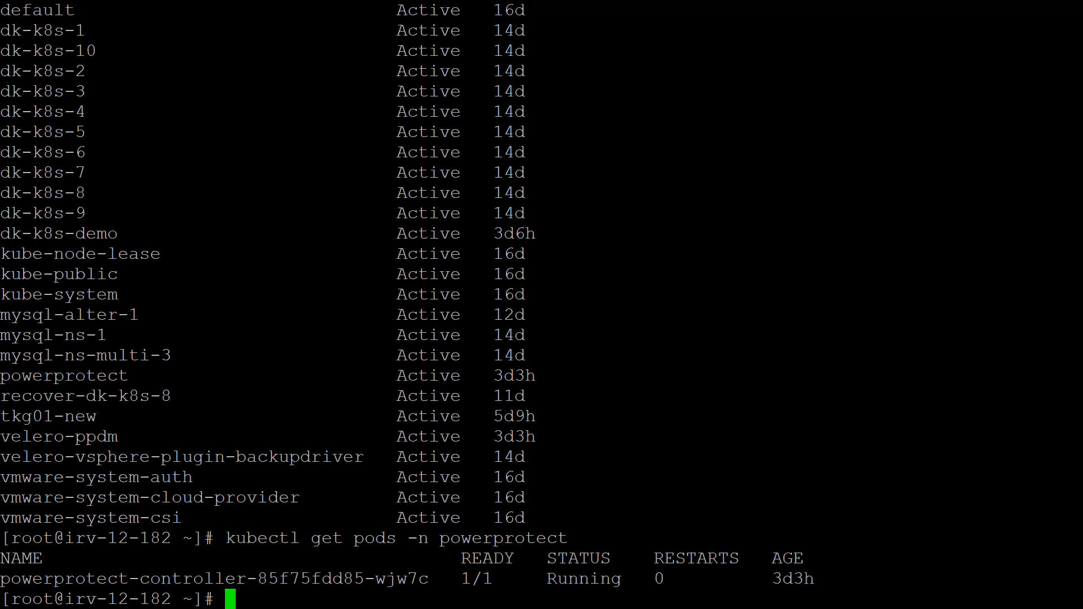
Step: List the pods in the velero-ppdm namespace with kubectl get pods -n velero-ppdm
type("kubect")
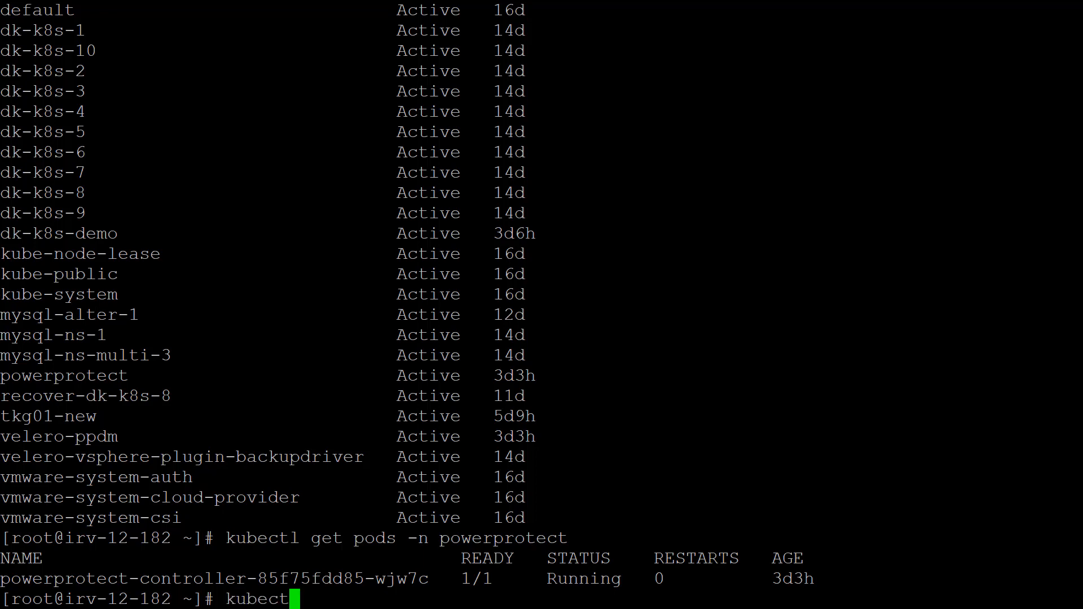
type("l get p")
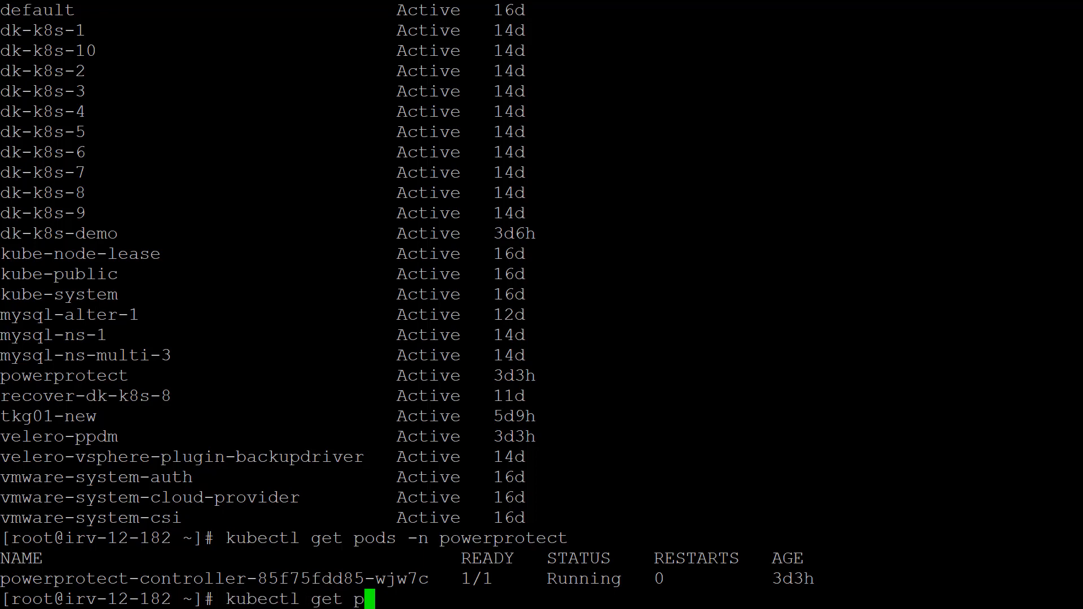
type("ods -n ")
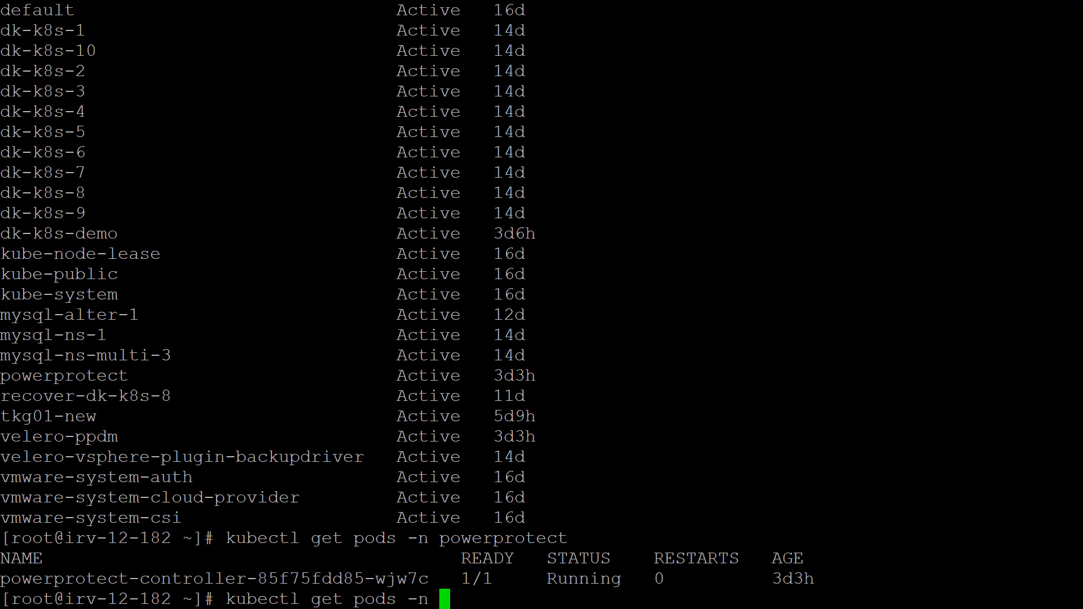
type("velero-ppdm")
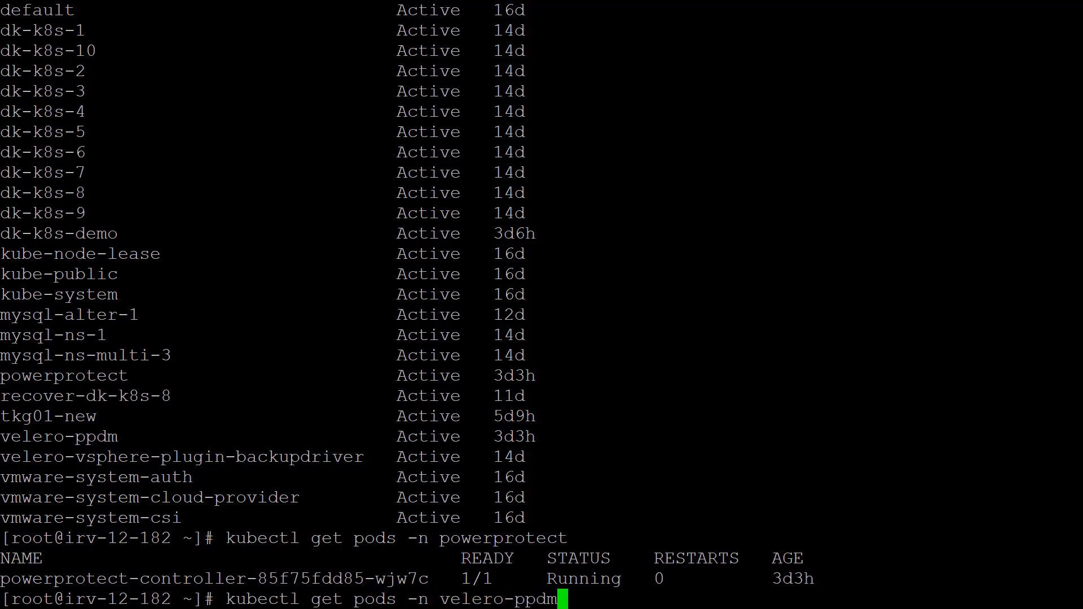
key("Return")
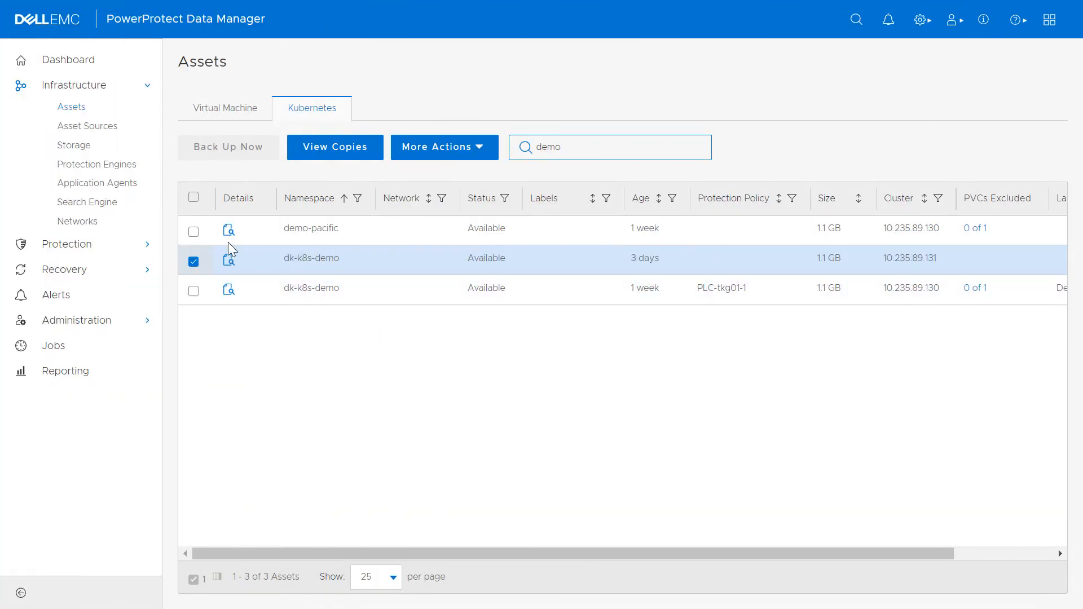
Step: Switch to PowerProtect Data Manager and inspect the Add VM Direct Engines settings with protection type Kubernetes and the transport modes, leaving without saving
left_click(84, 165)
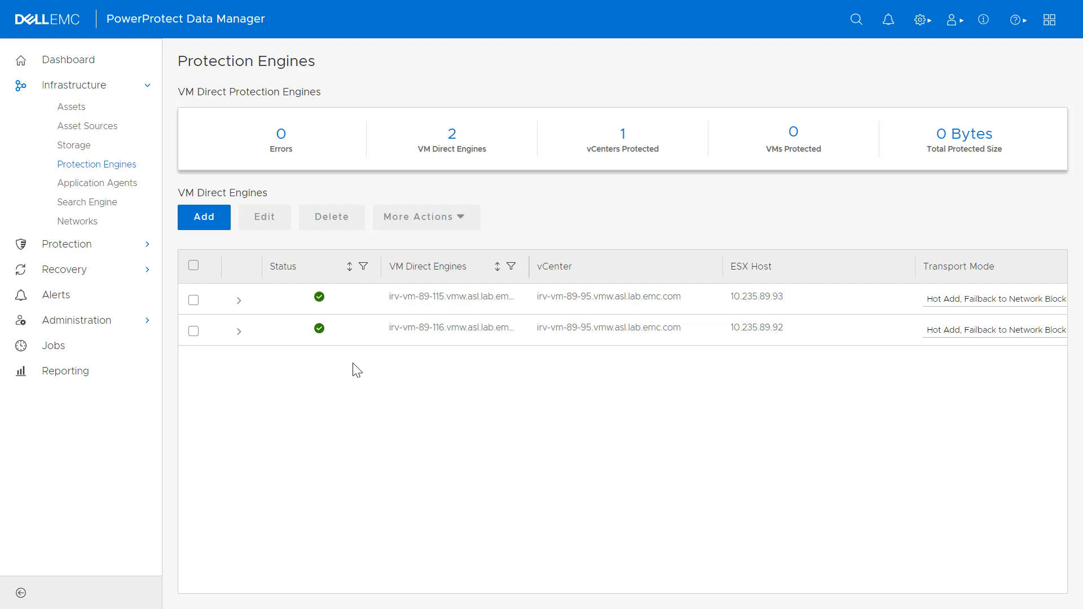
left_click(193, 218)
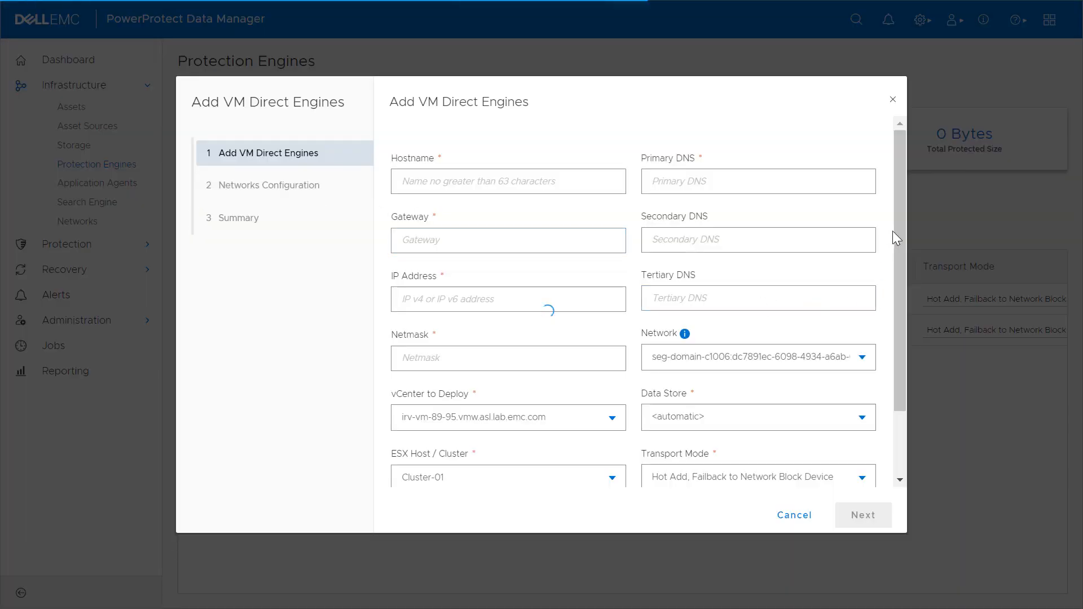
left_click_drag(901, 240, 908, 320)
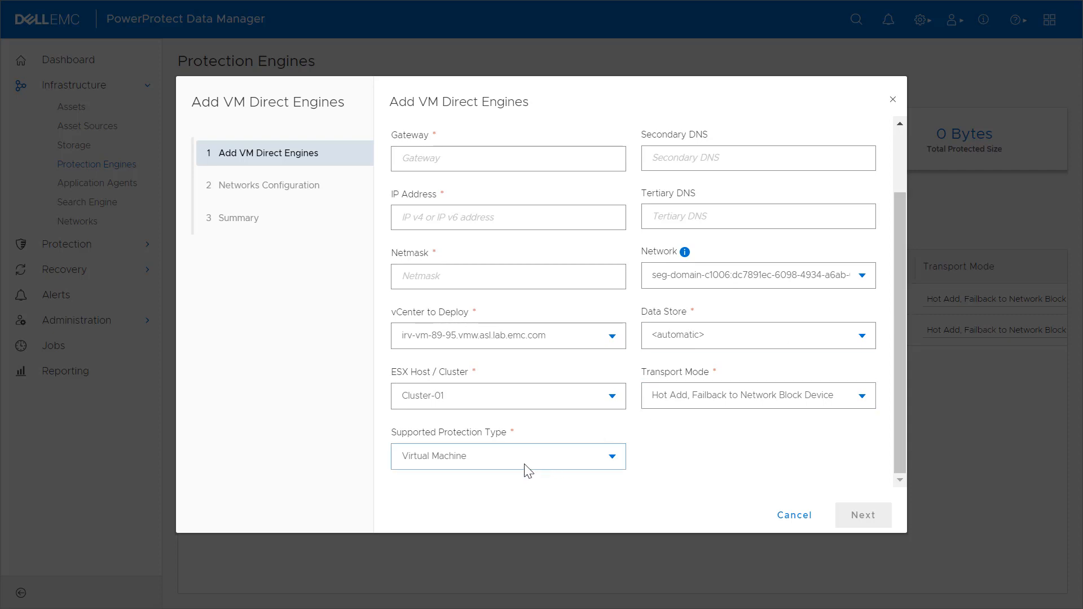
left_click(540, 459)
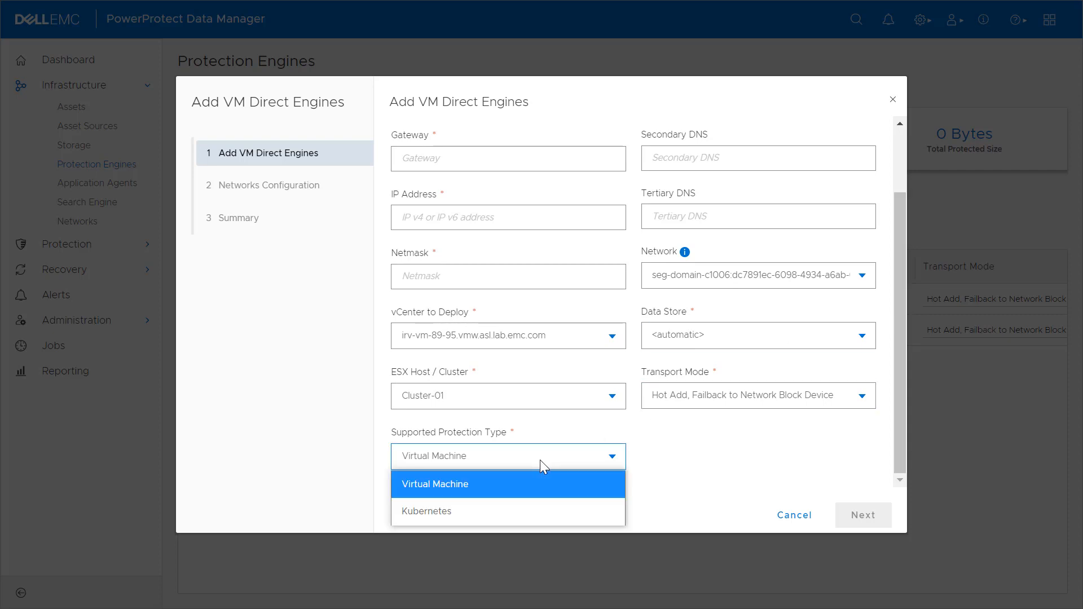
left_click(528, 516)
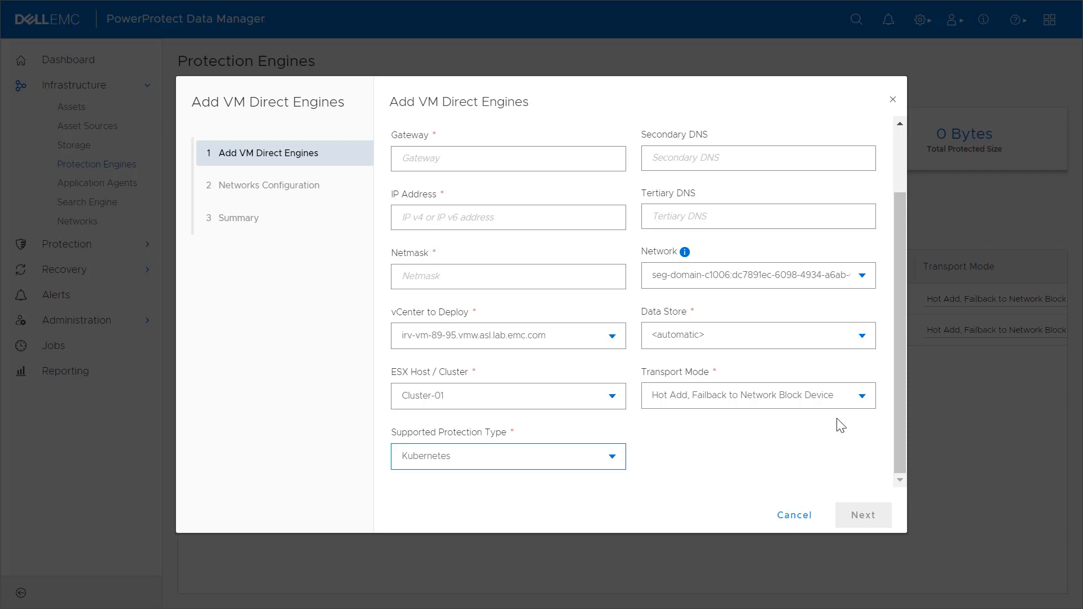
left_click(868, 399)
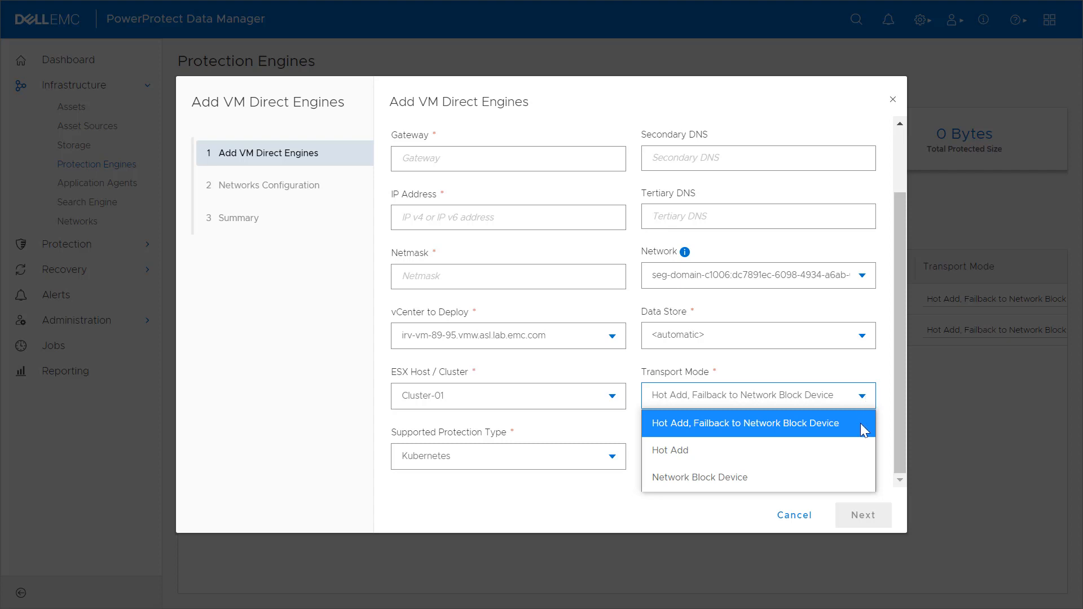
left_click(861, 423)
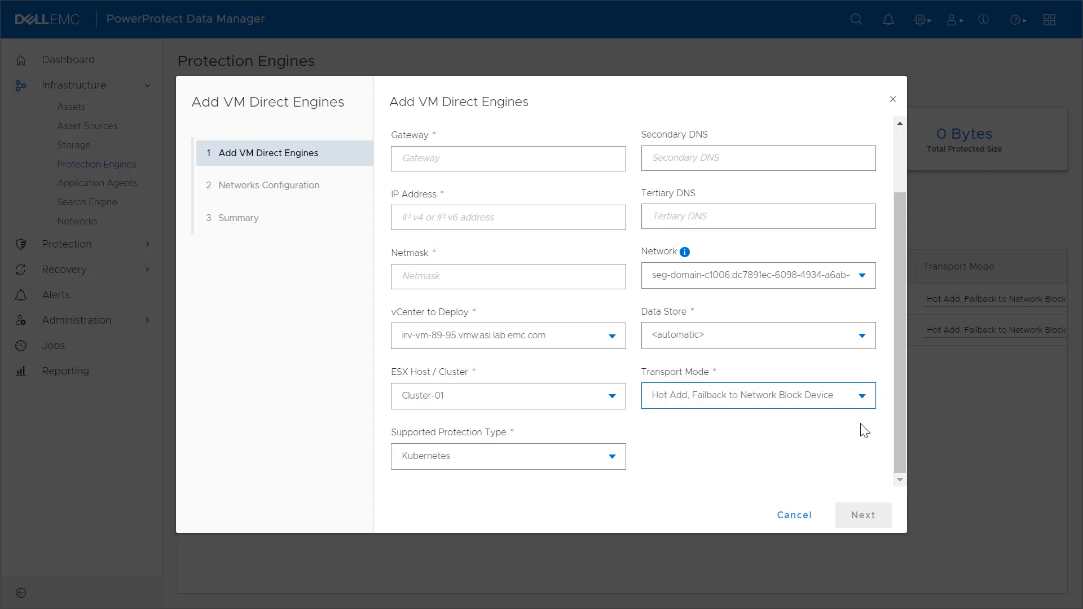
left_click(795, 516)
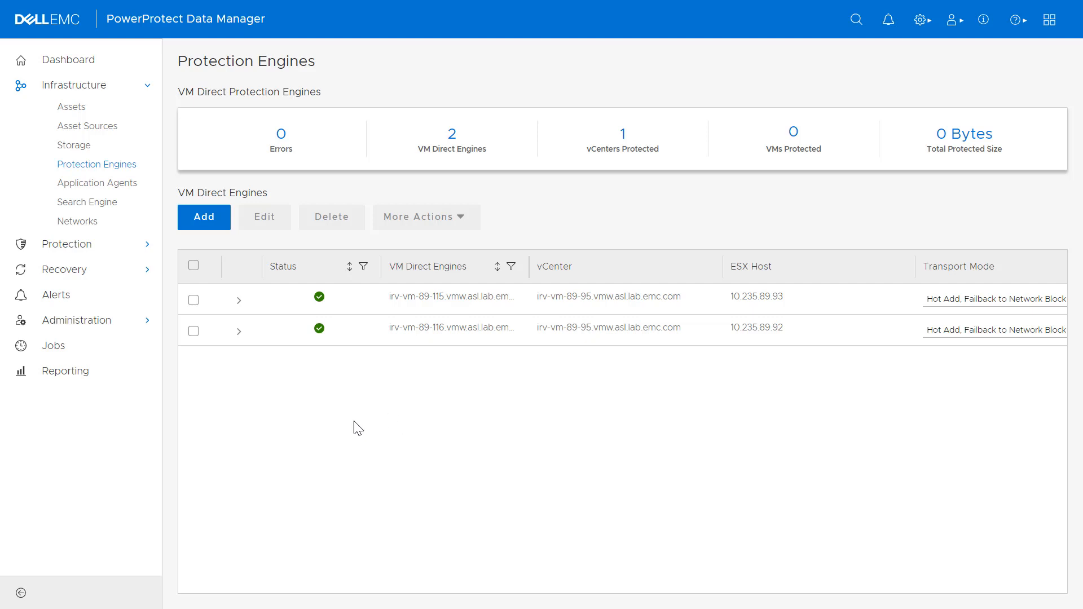
Step: Start a new protection policy named TME_Pacific with type Kubernetes and the Crash Consistent purpose
left_click(94, 253)
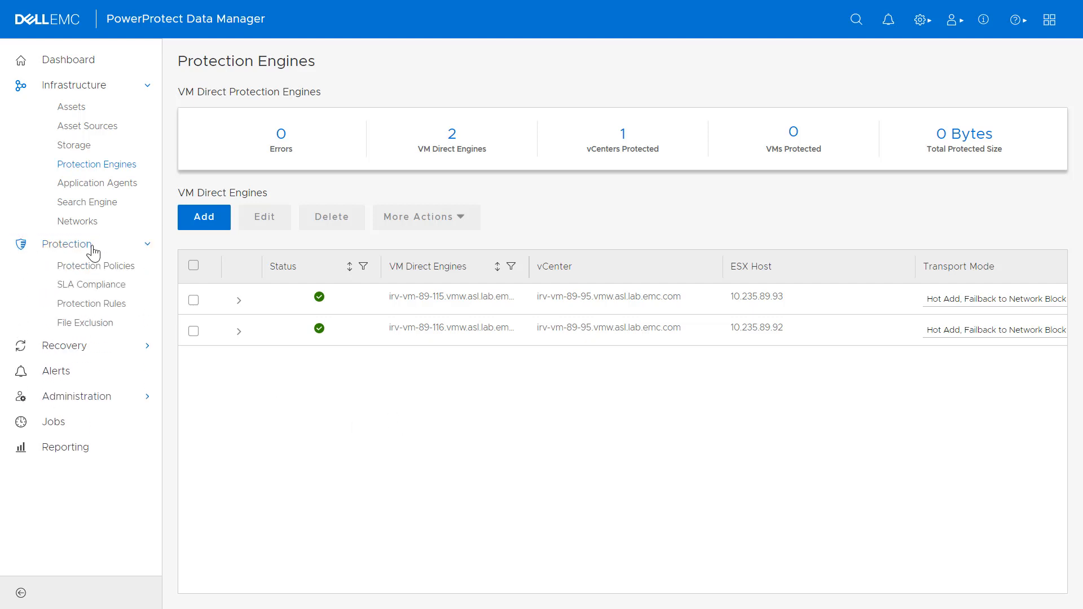
left_click(97, 271)
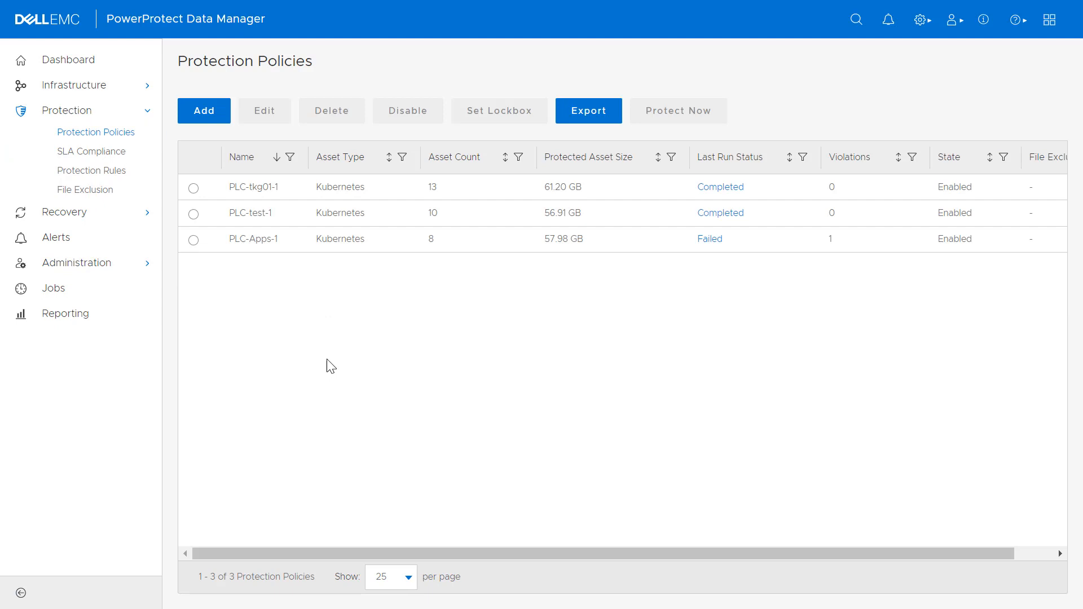
left_click(206, 115)
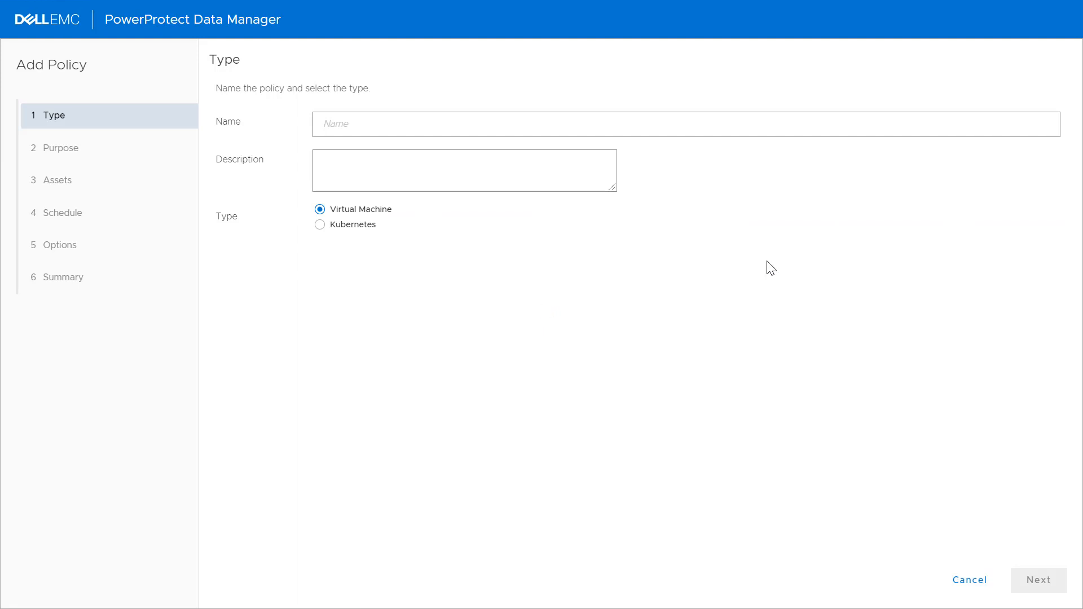
left_click(423, 129)
type("TME_Pa")
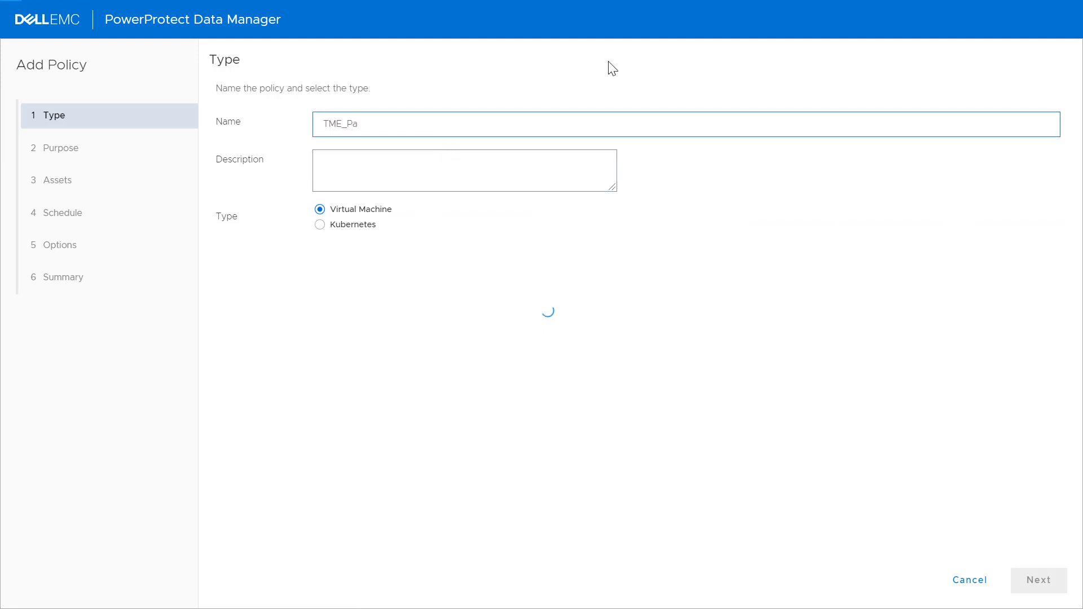
type("cific")
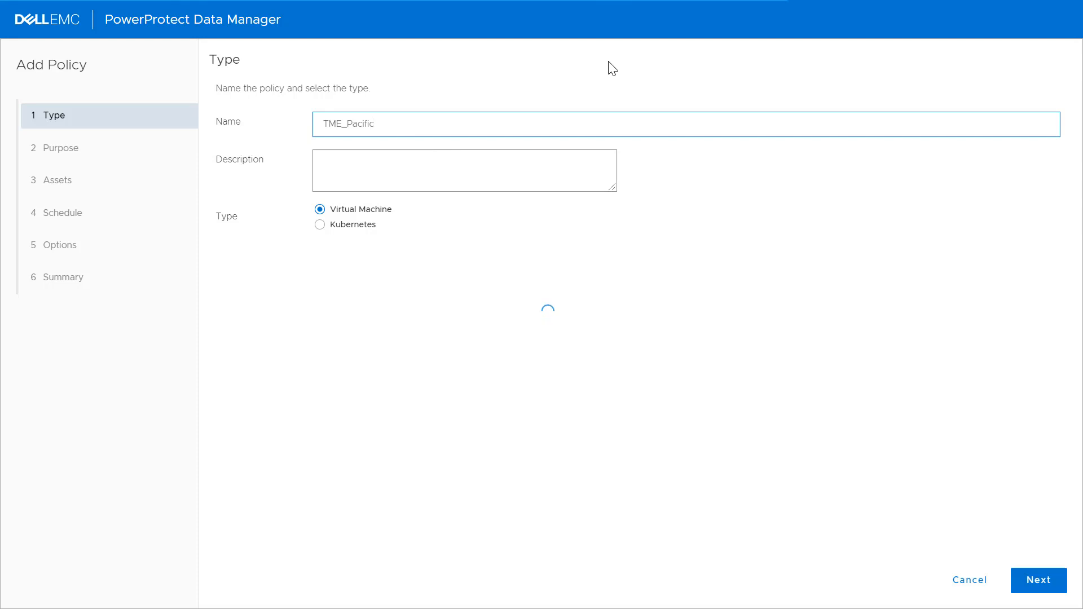
left_click(555, 294)
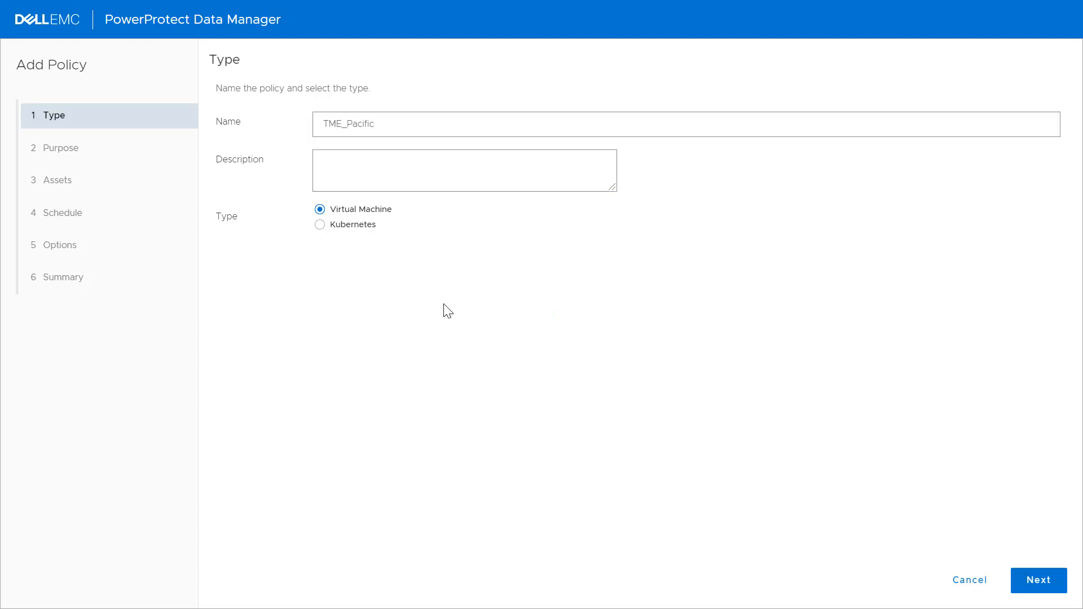
left_click(349, 226)
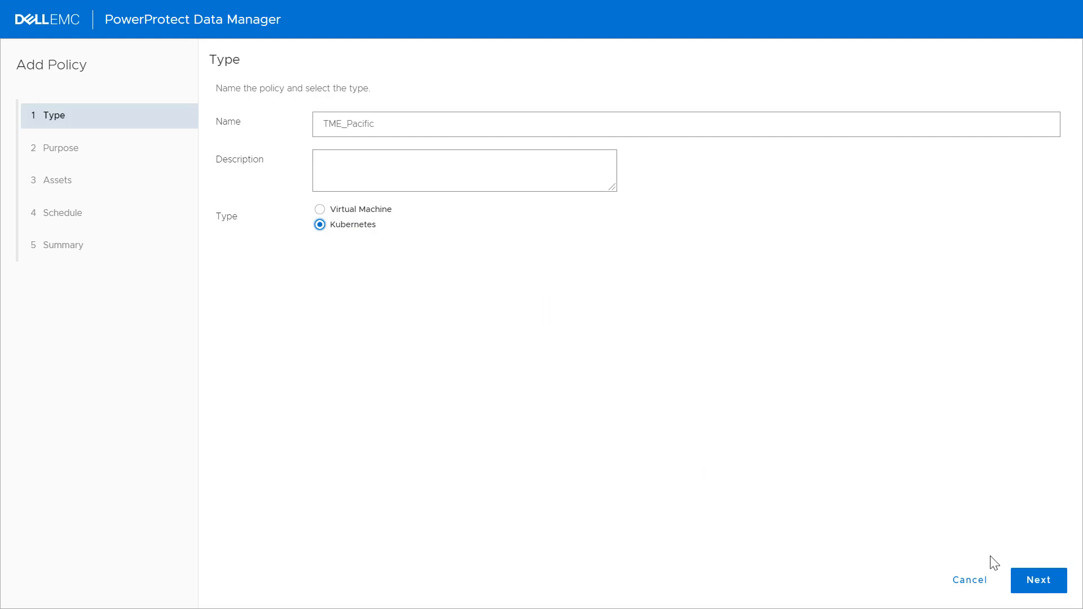
left_click(1038, 581)
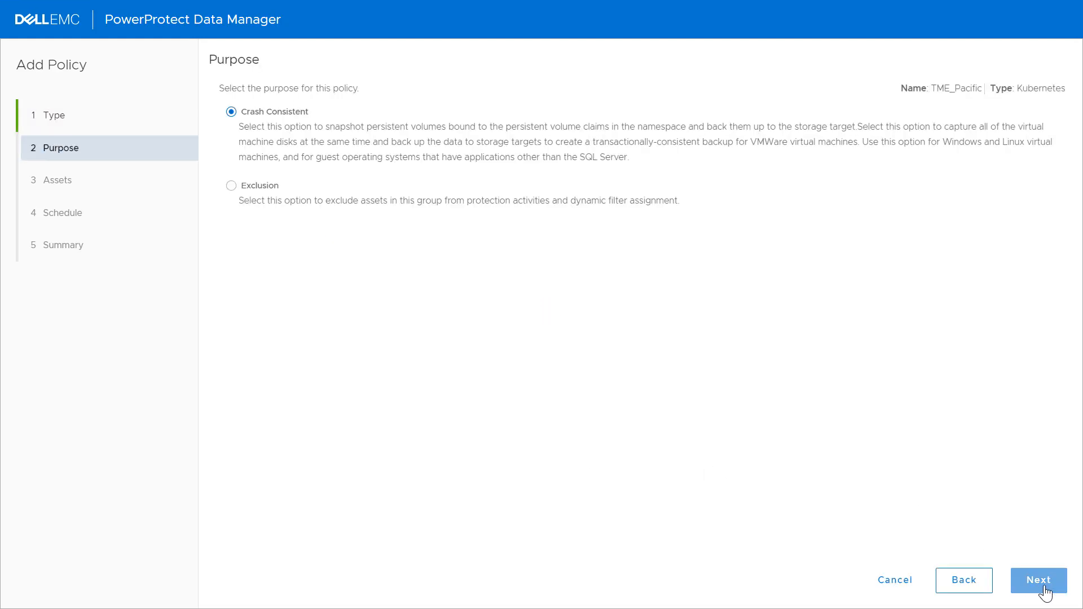
left_click(1039, 581)
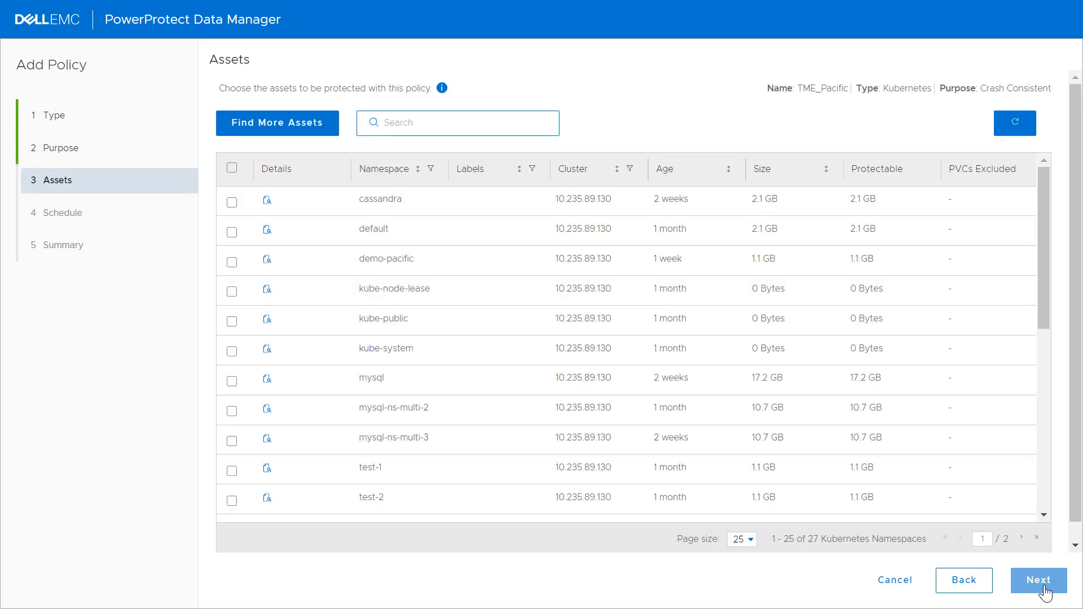
Step: Search the policy's assets for demo, select the dk-k8s-demo namespace, and open its PVC exclusions
left_click(432, 124)
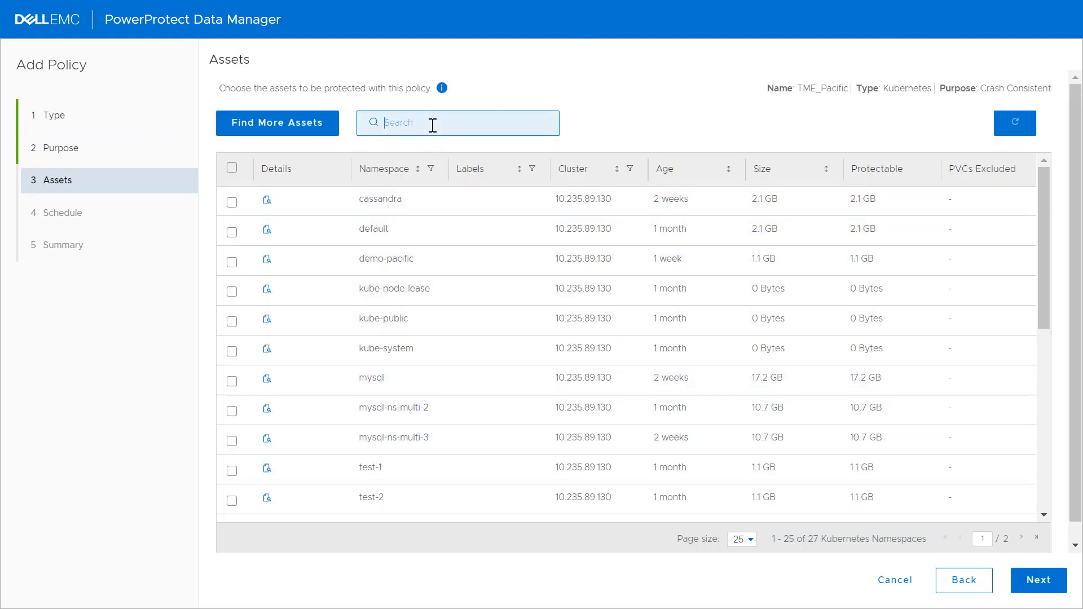
type("demo")
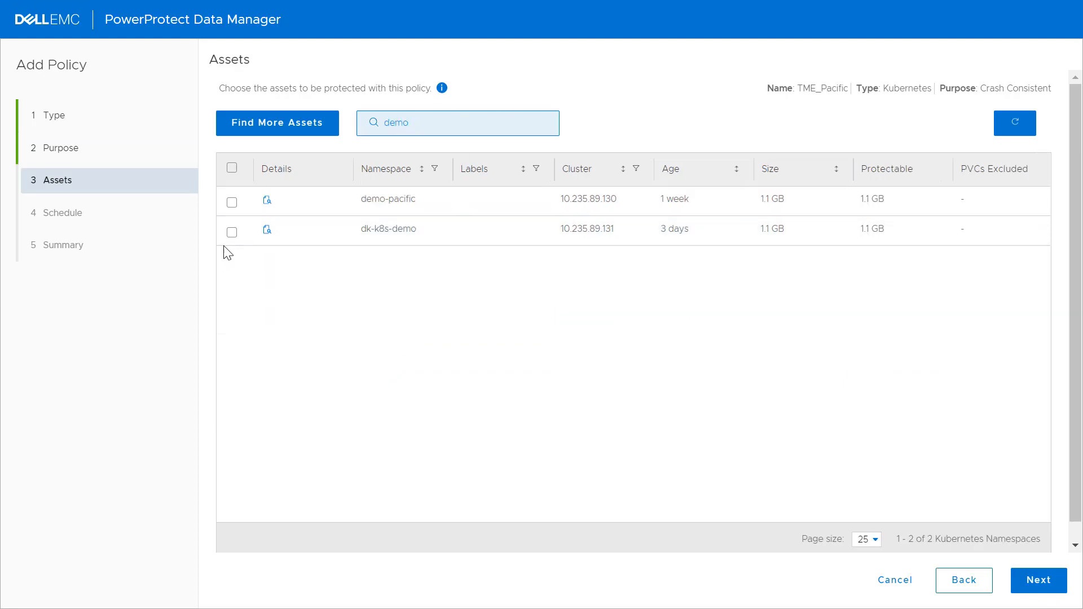
left_click(232, 232)
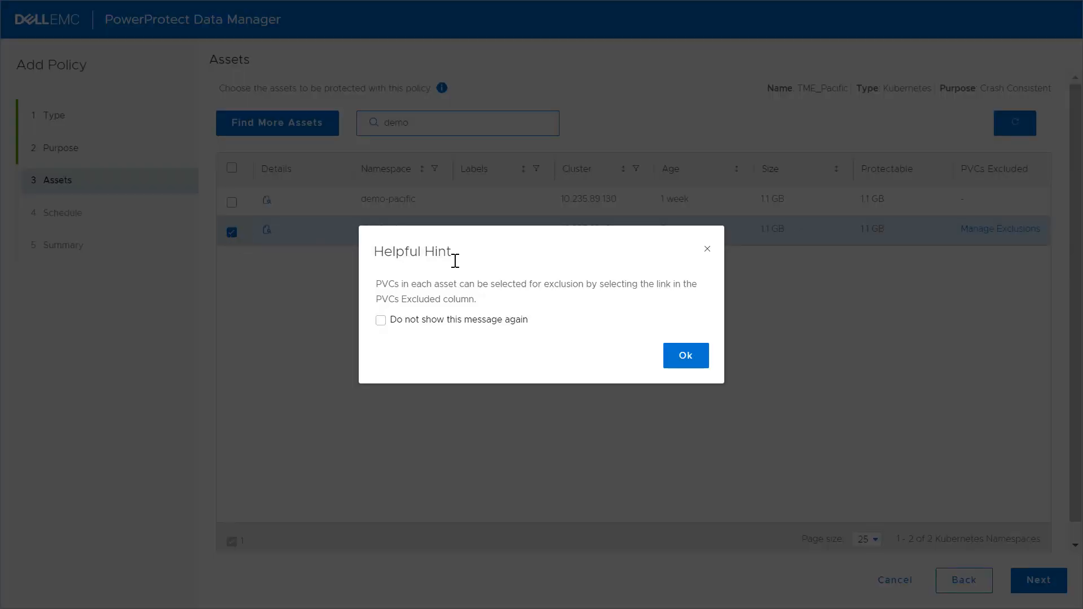
left_click(685, 359)
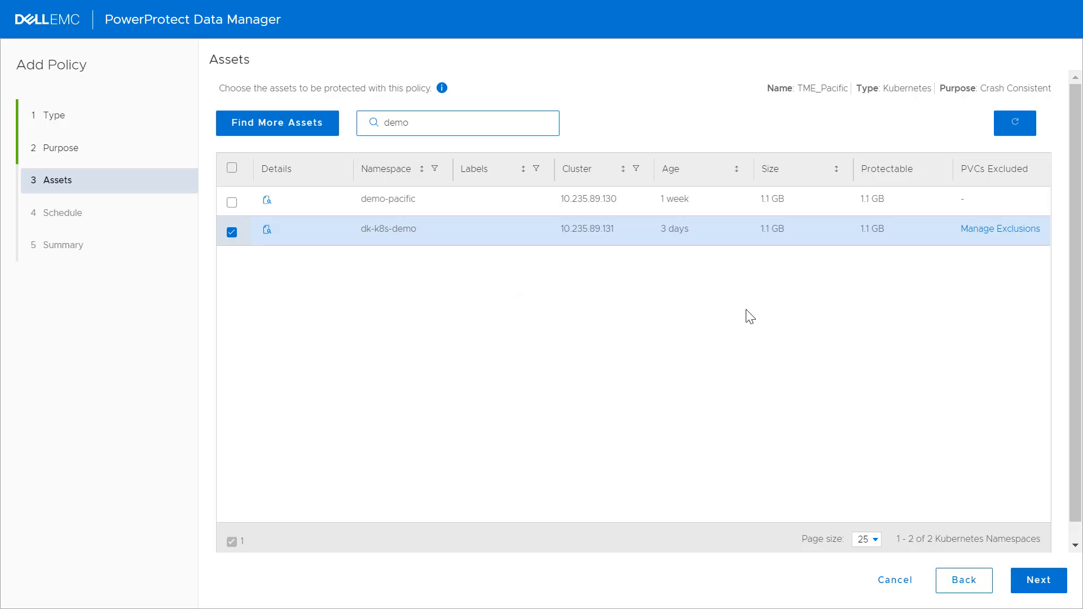
left_click(1005, 236)
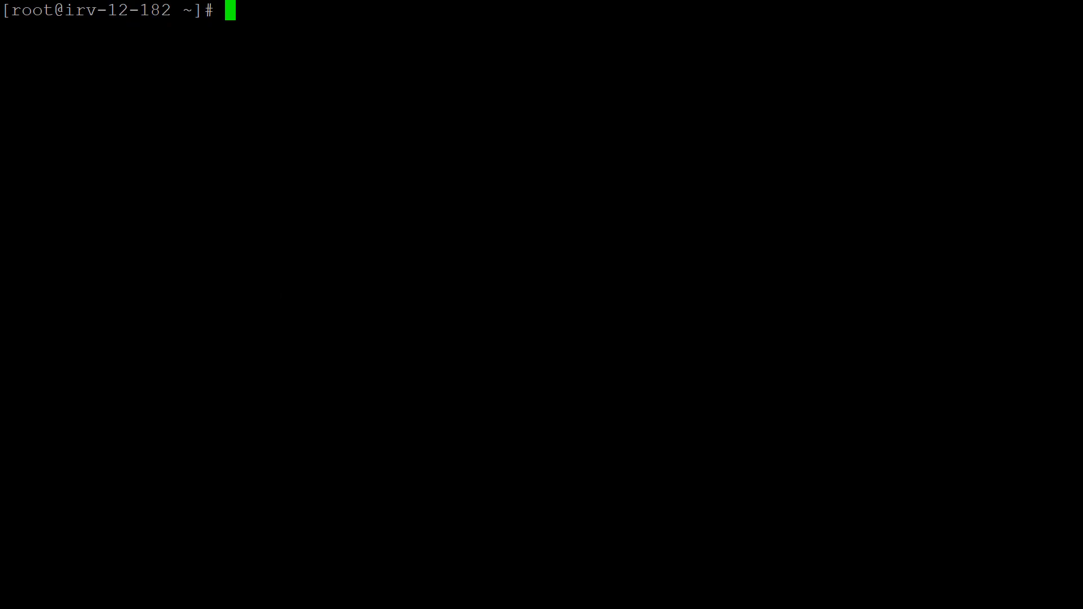
Step: Switch to the terminal and list the pods and volume claims of the demo namespace with kubectl get pods,pvc -n dk-k8s-demo
type("kubectl ")
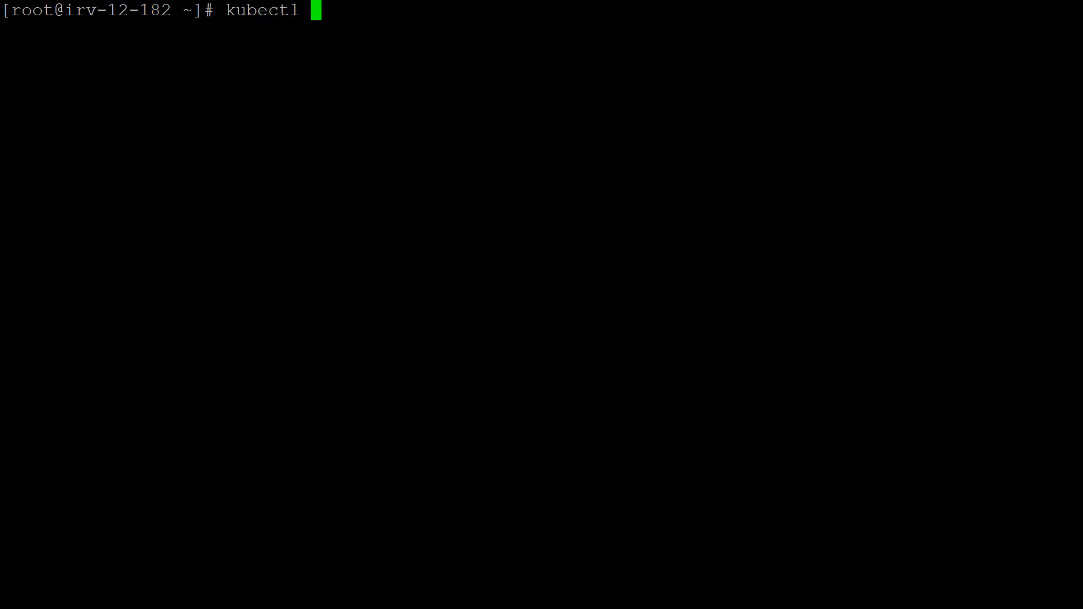
type("get pods")
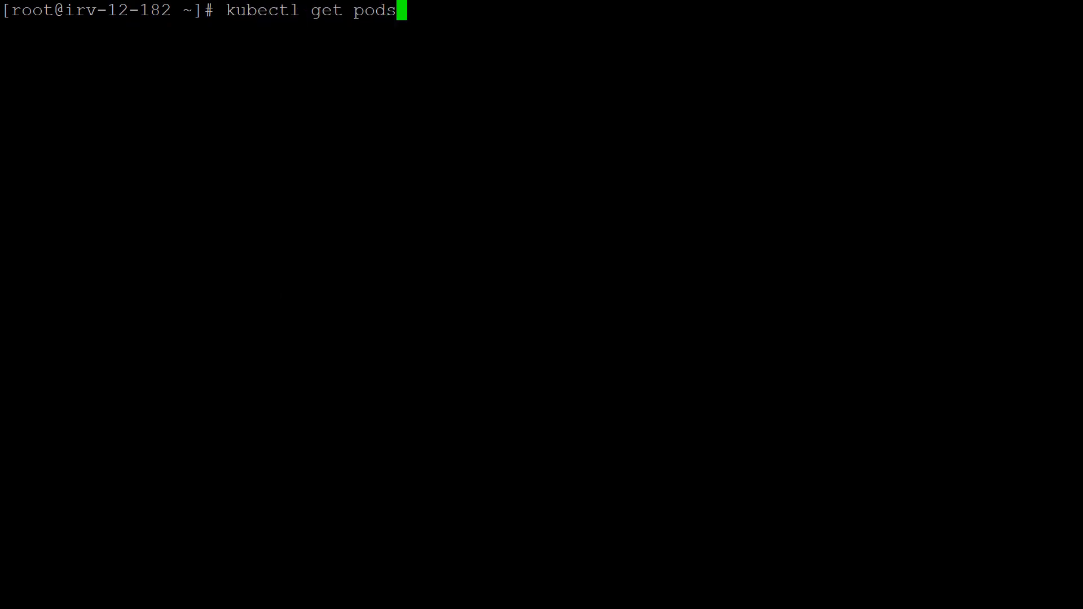
type(",pvc -n dk-k8s-demo")
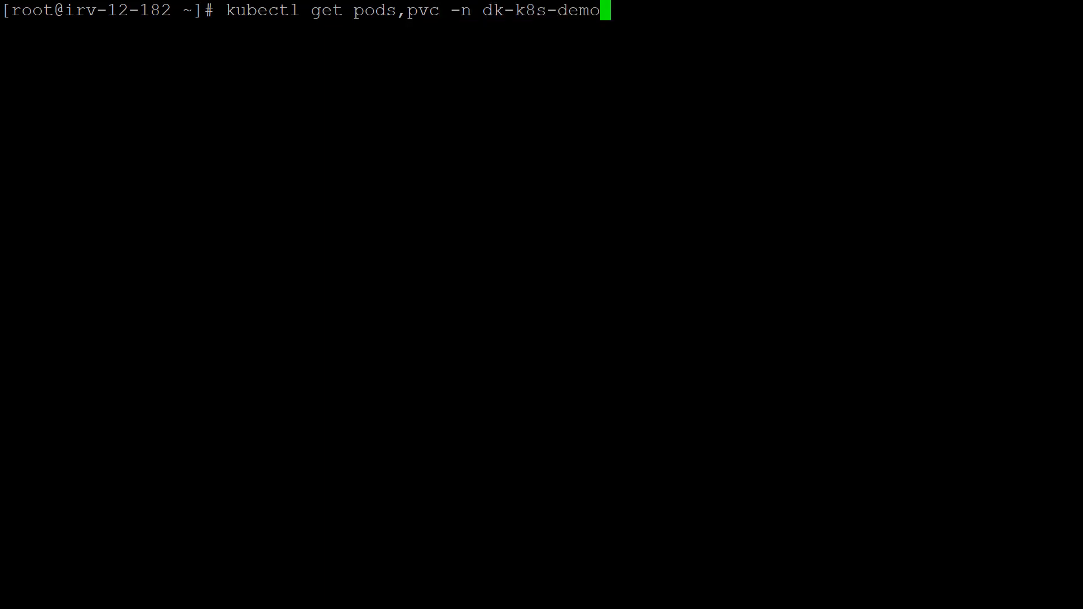
key("Return")
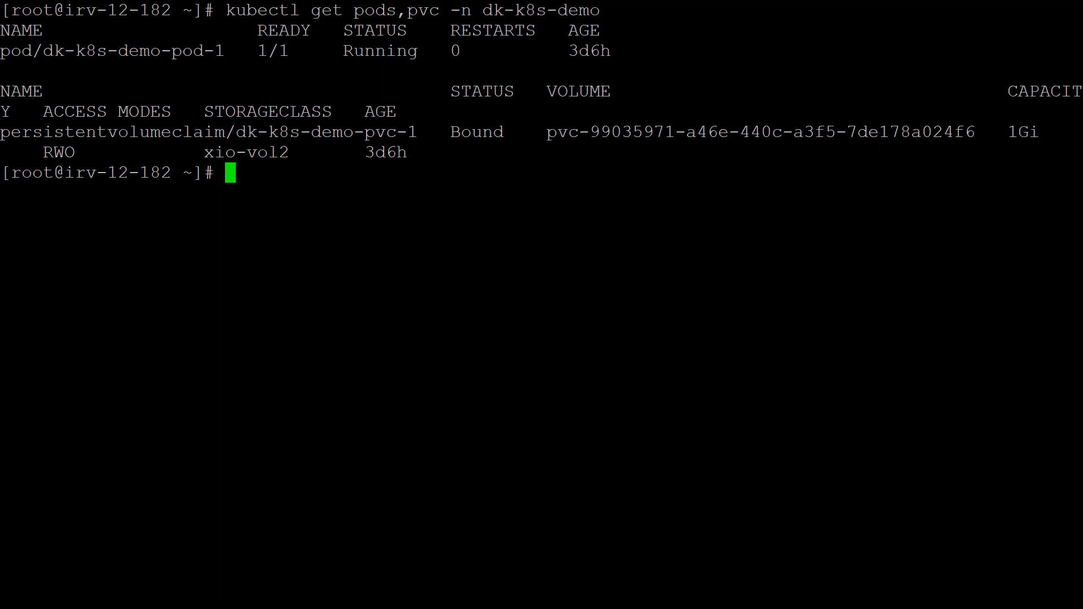
Step: Open a shell inside the demo pod with kubectl exec -it dk-k8s-demo-pod-1 bin/bash -n dk-k8s-demo
type("kubectl")
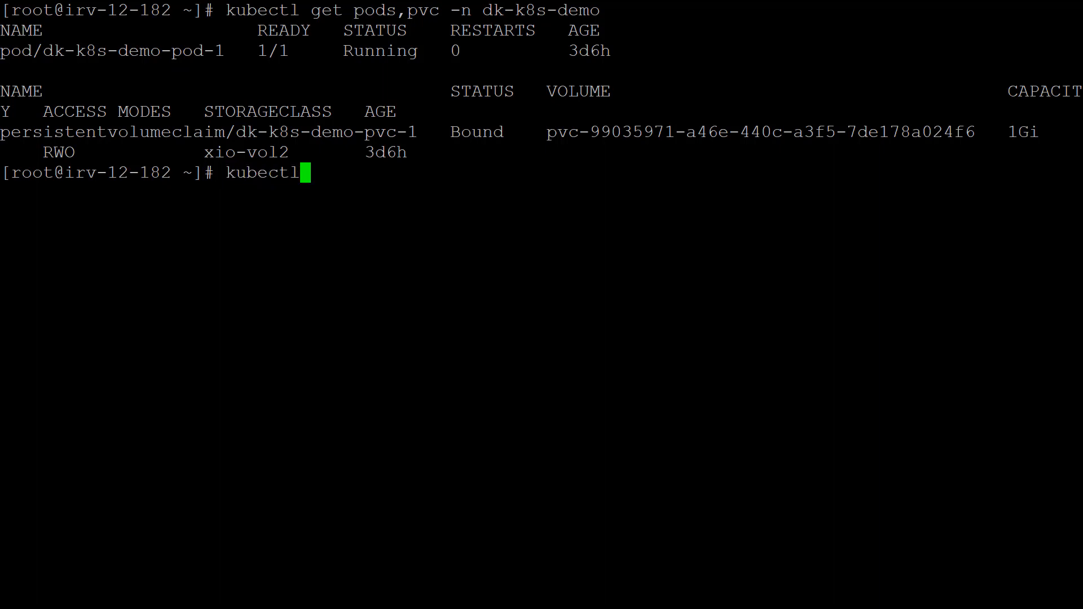
type(" exec -")
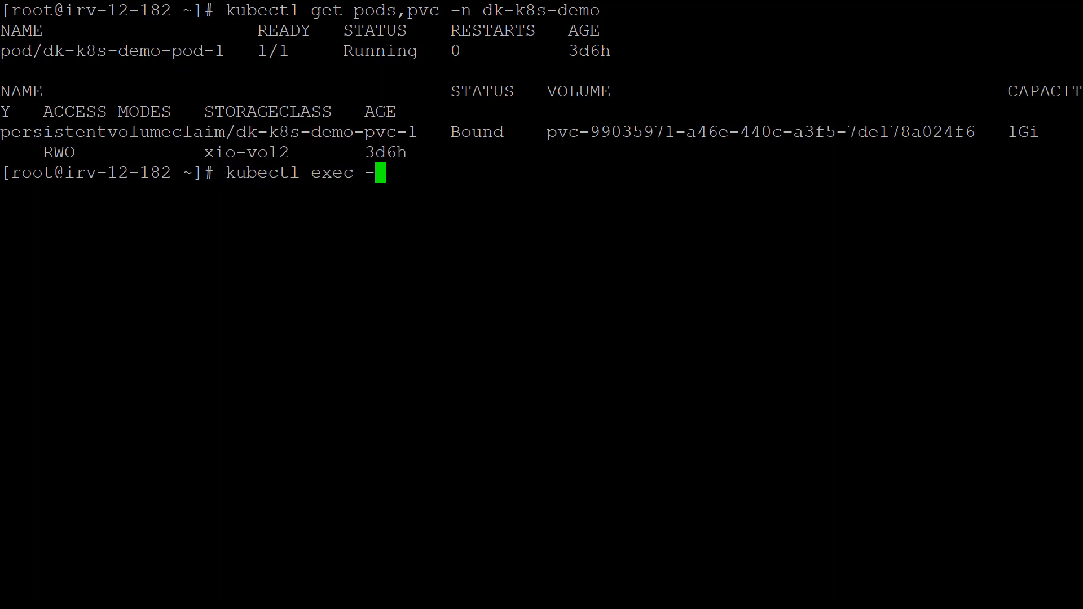
type("it")
left_click_drag(42, 51, 224, 50)
key("ctrl+c")
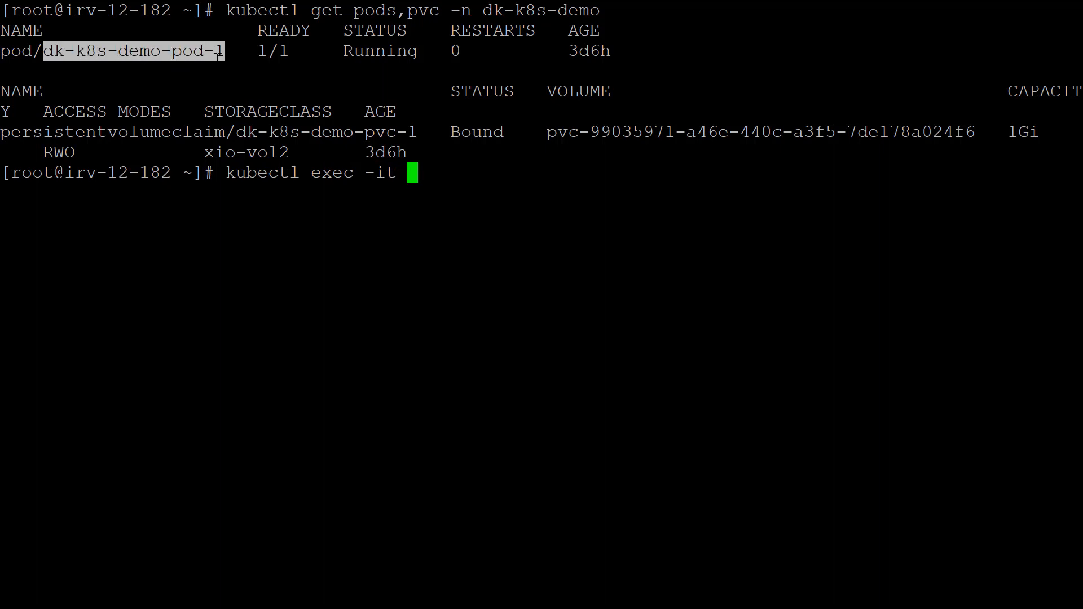
left_click(208, 52)
key("shift+Insert")
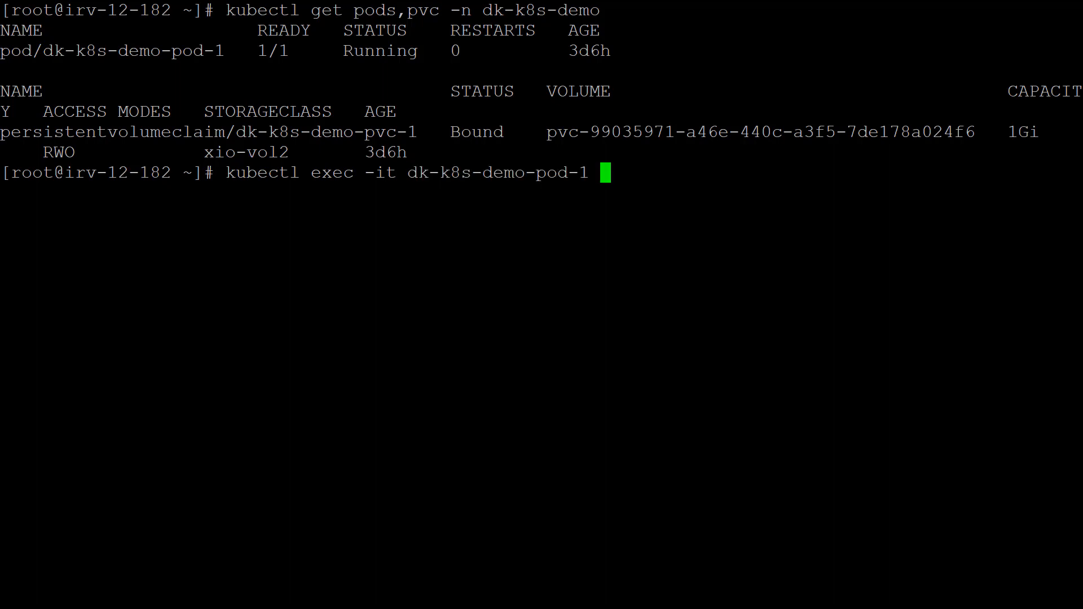
type("bin/bash")
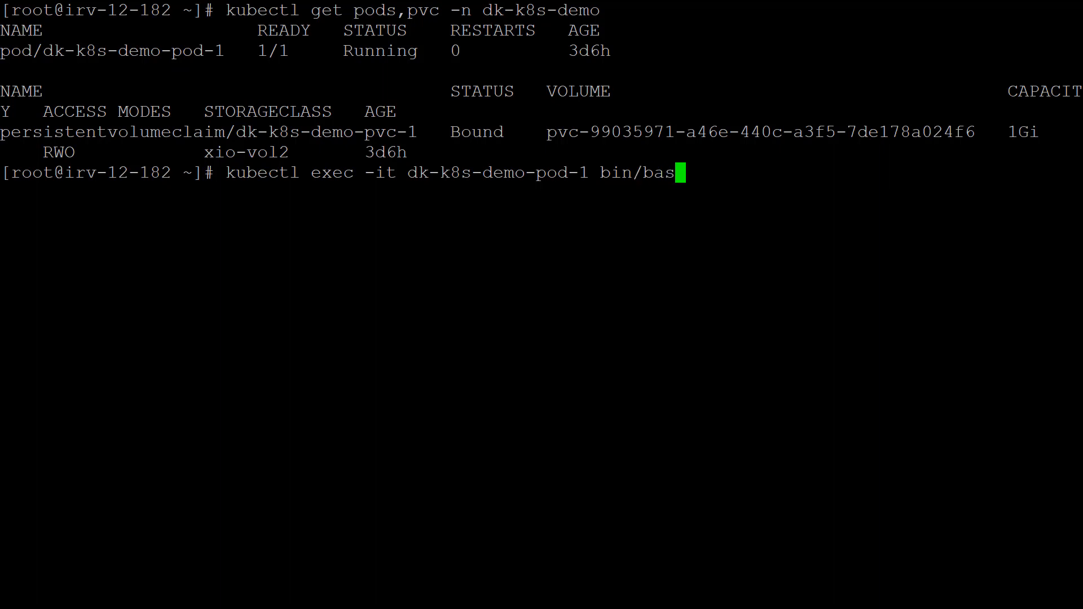
type("n")
left_click_drag(483, 10, 599, 10)
type("dk-k8s-demo")
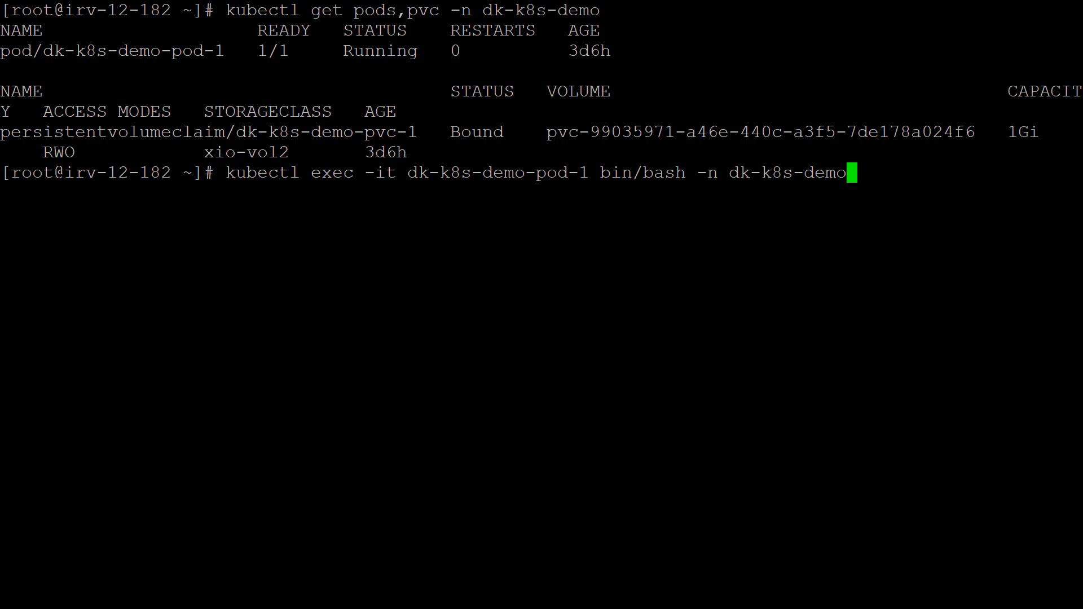
key("Return")
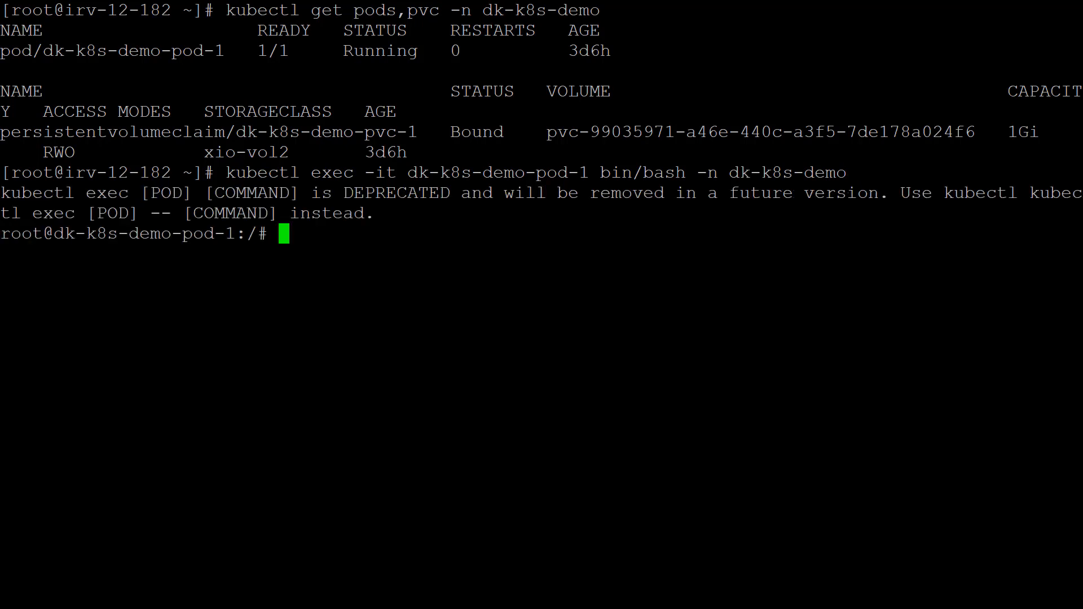
Step: Check the pod's file systems with df -h and list the mounted volume with ls -l /var/lib/www/html, leaving the pod shell with exit
type("df -h")
key("Return")
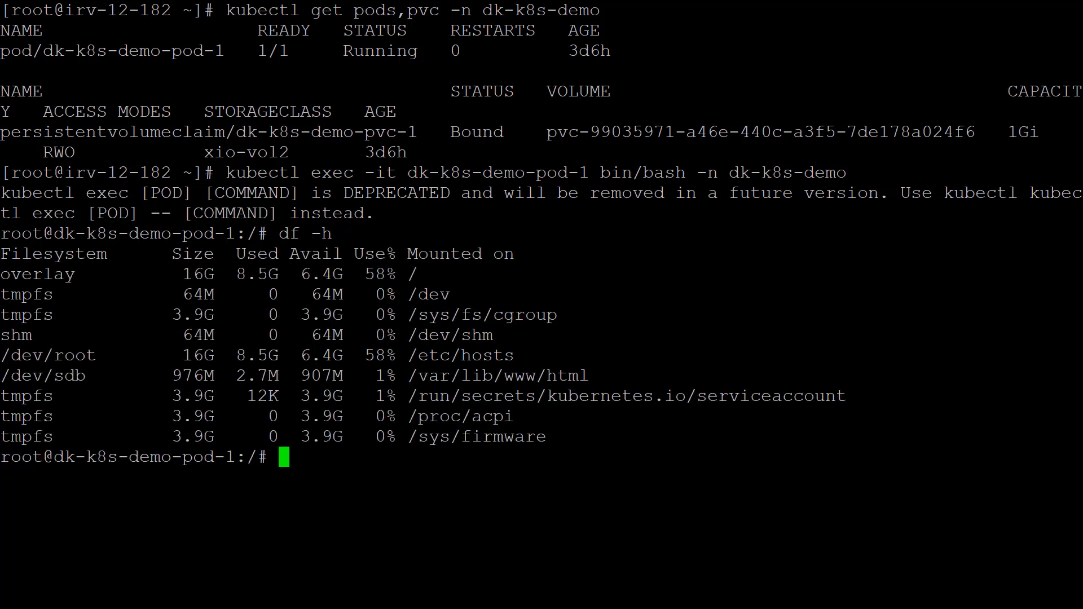
left_click_drag(411, 375, 589, 375)
left_click(574, 375)
type("ls -l /var/lib/www/html")
key("Return")
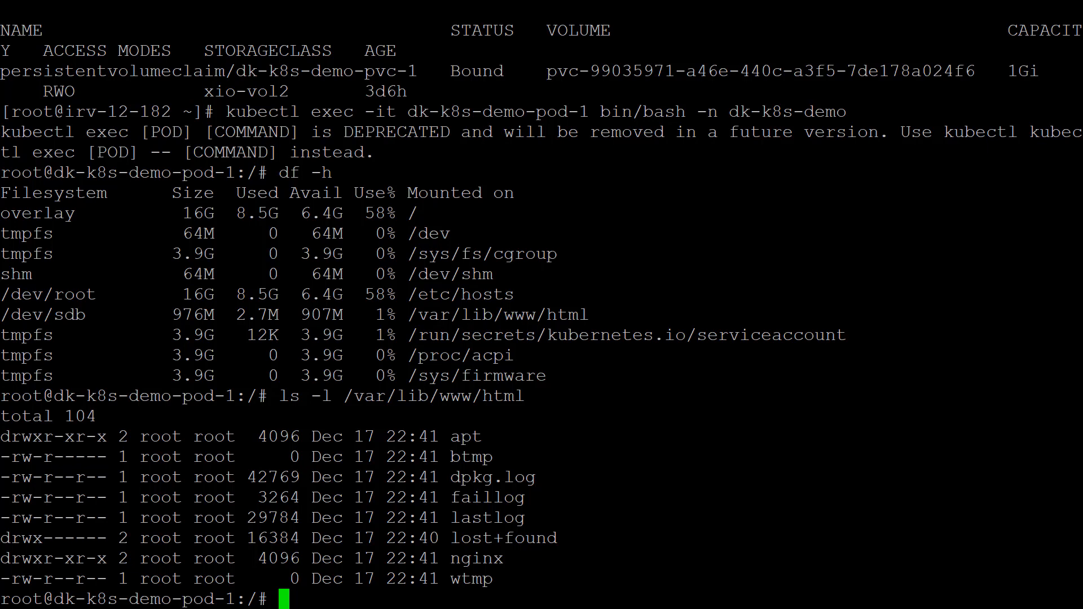
type("exit")
key("Return")
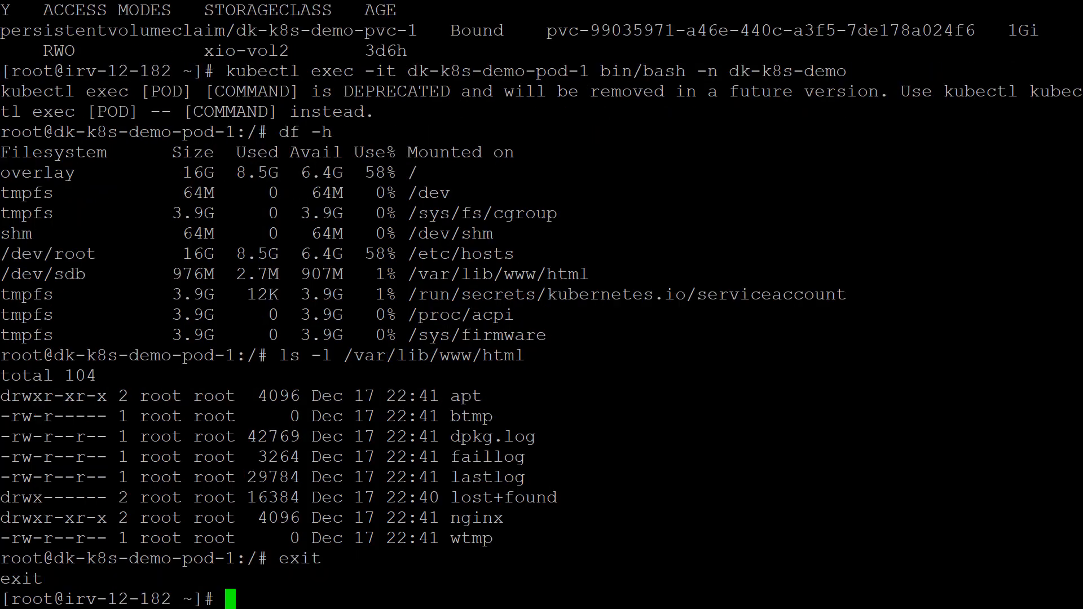
Step: List the storage classes with kubectl get sc and highlight xio-vol2 in both the volume claim output and the storage class list
type("kubectl ")
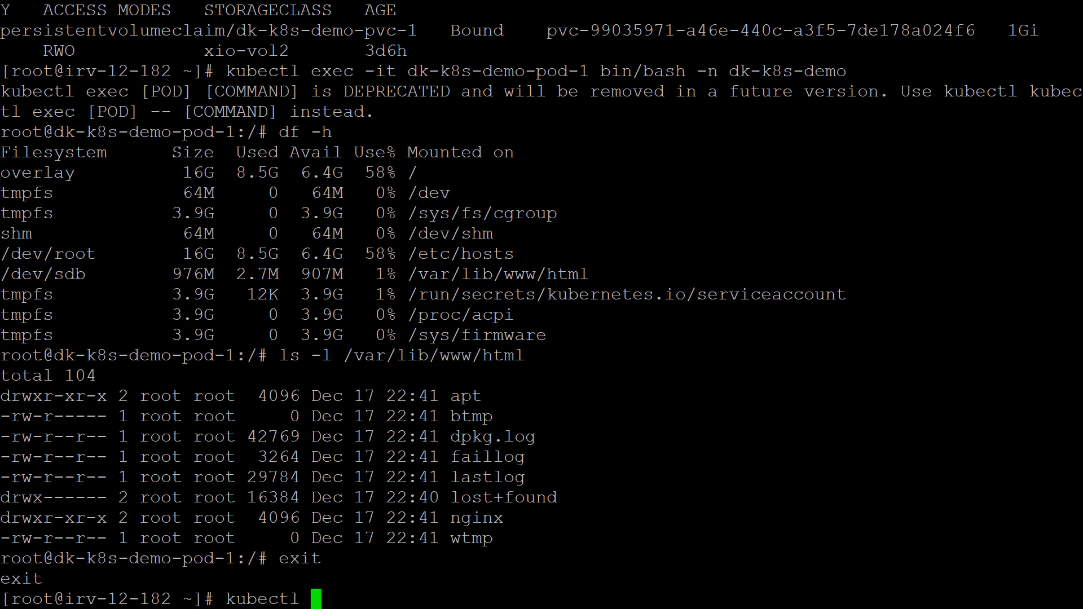
type("get sc")
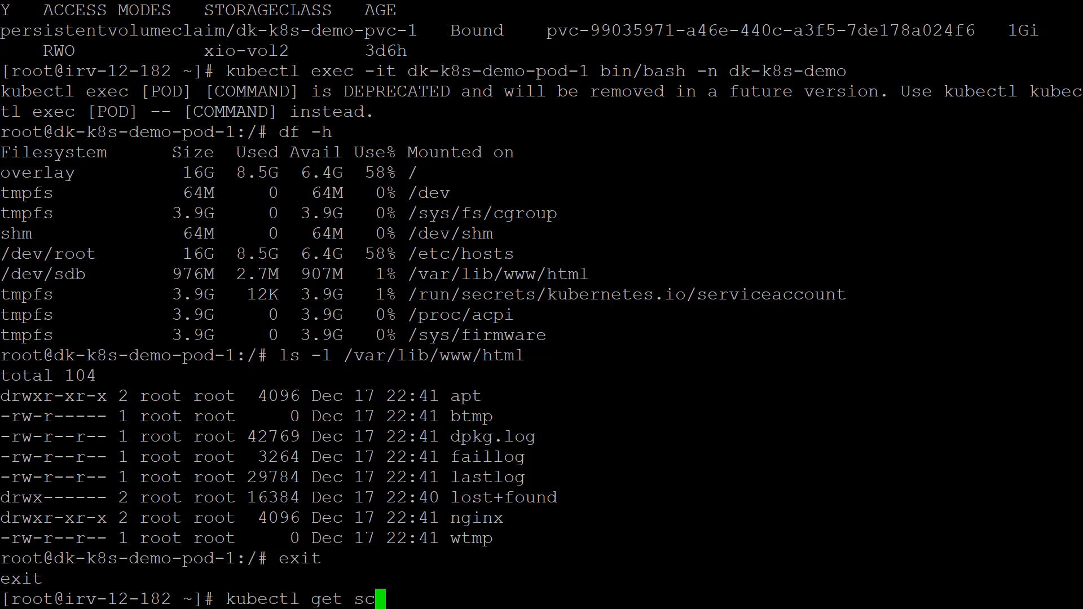
key("Return")
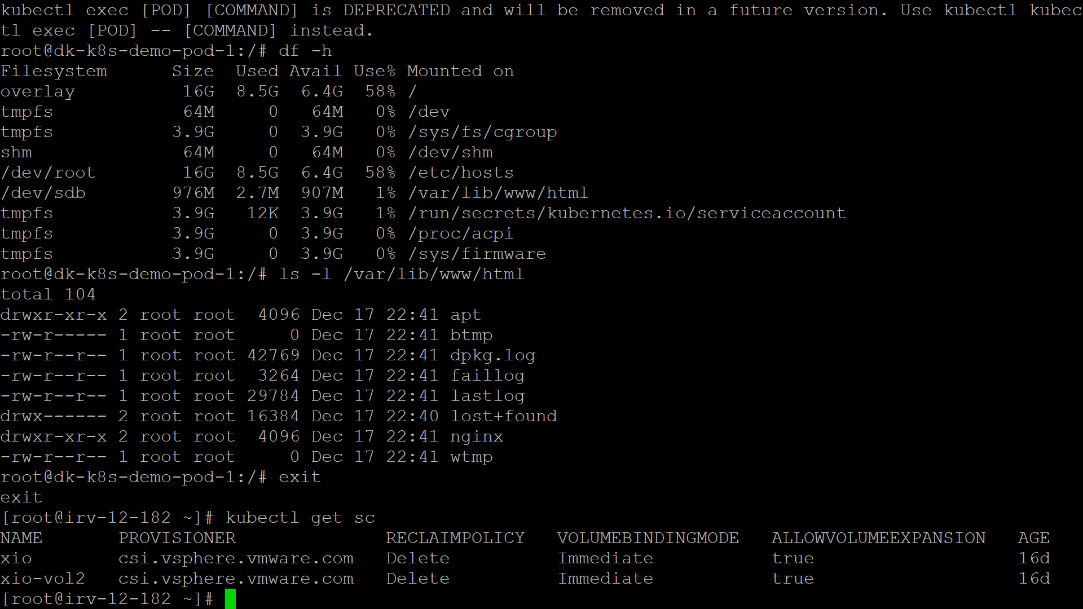
scroll(541, 305, "up", 5)
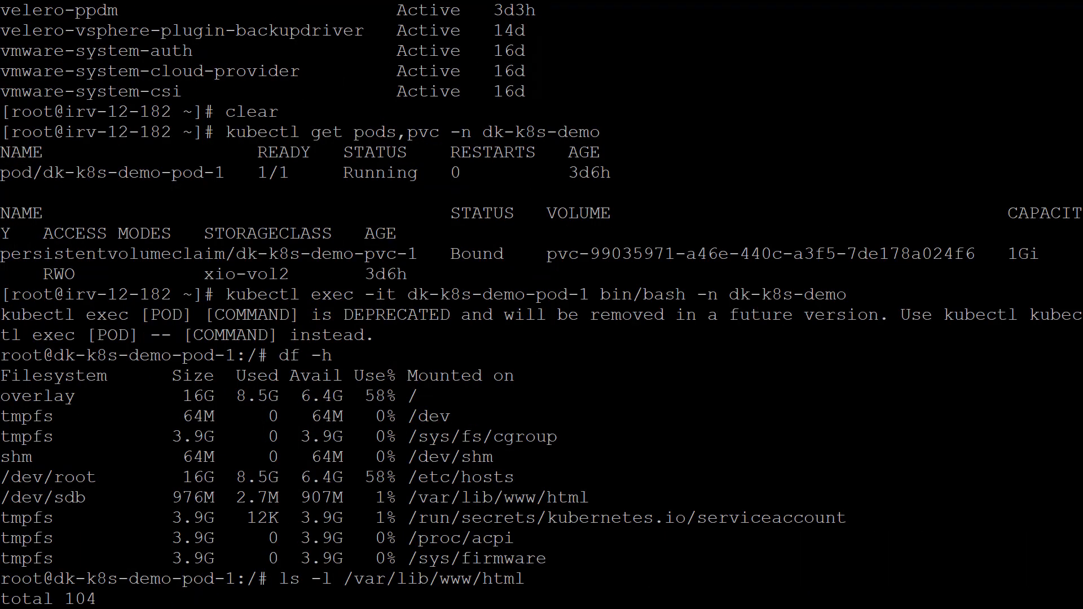
left_click_drag(205, 275, 288, 275)
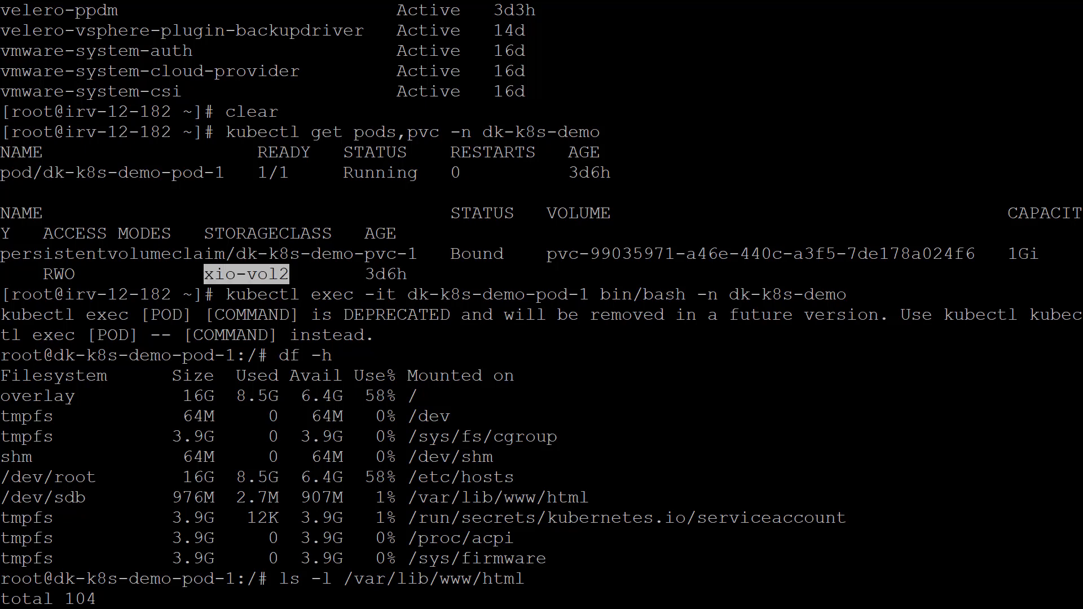
scroll(541, 304, "down", 5)
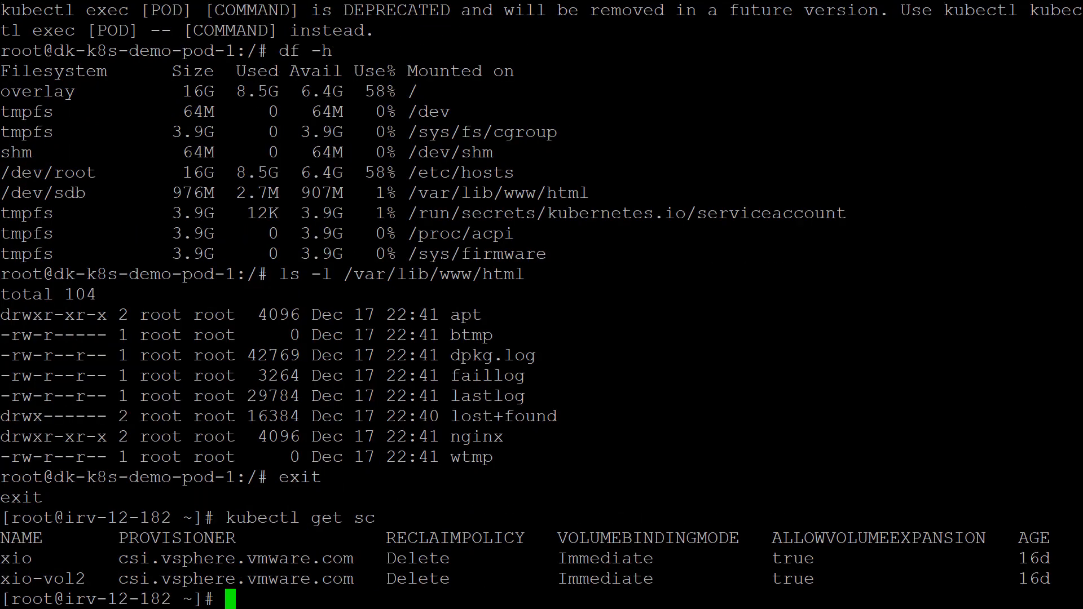
double_click(42, 581)
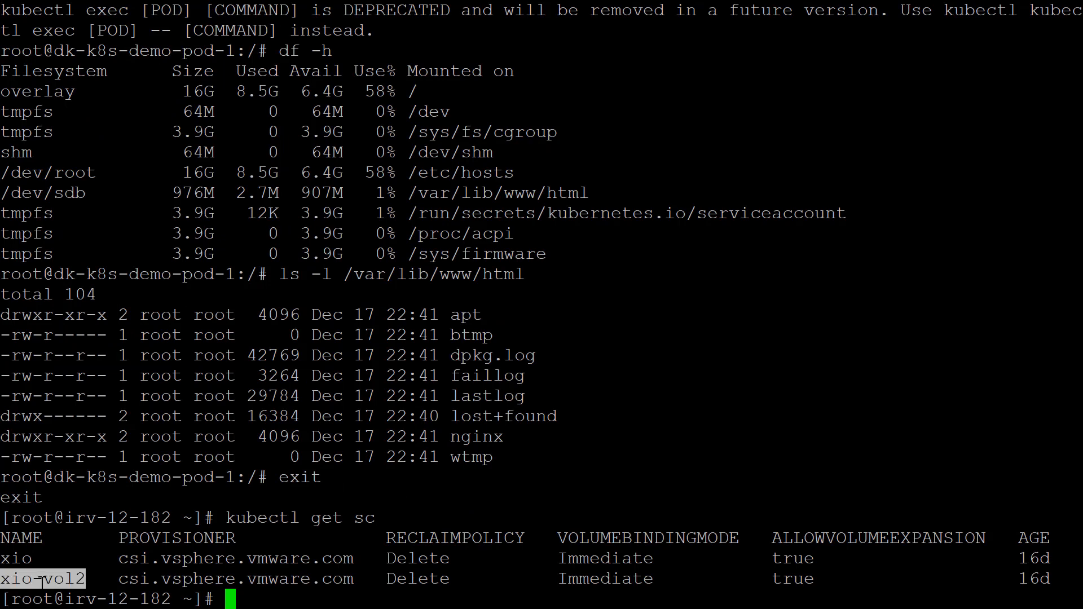
Step: Switch back to PowerProtect Data Manager, leave the dk-k8s-demo PVC exclusions without saving, and continue to the policy's schedule
left_click(42, 580)
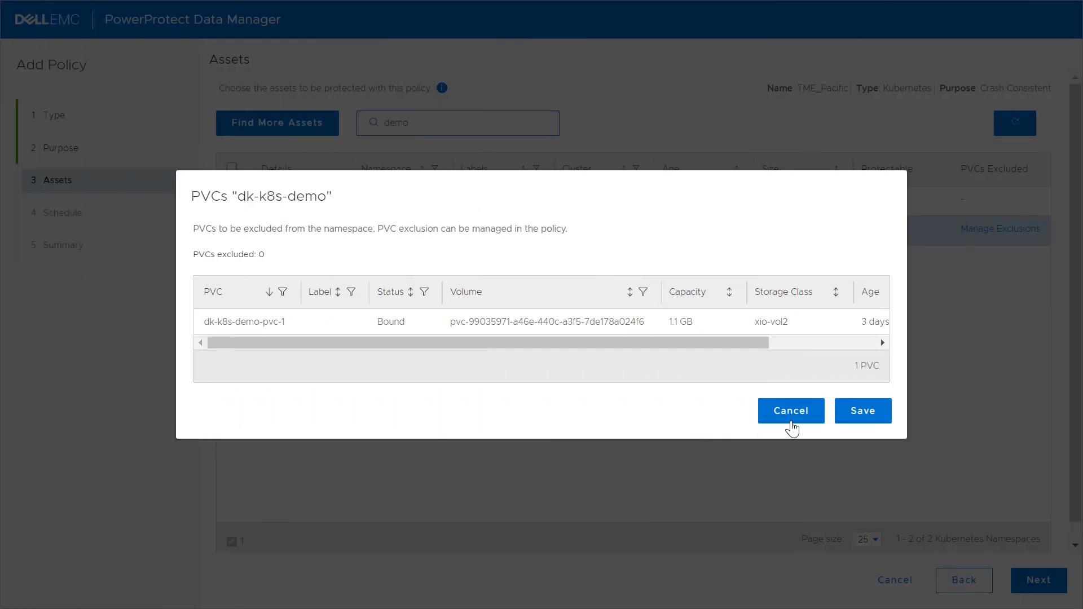
left_click(792, 417)
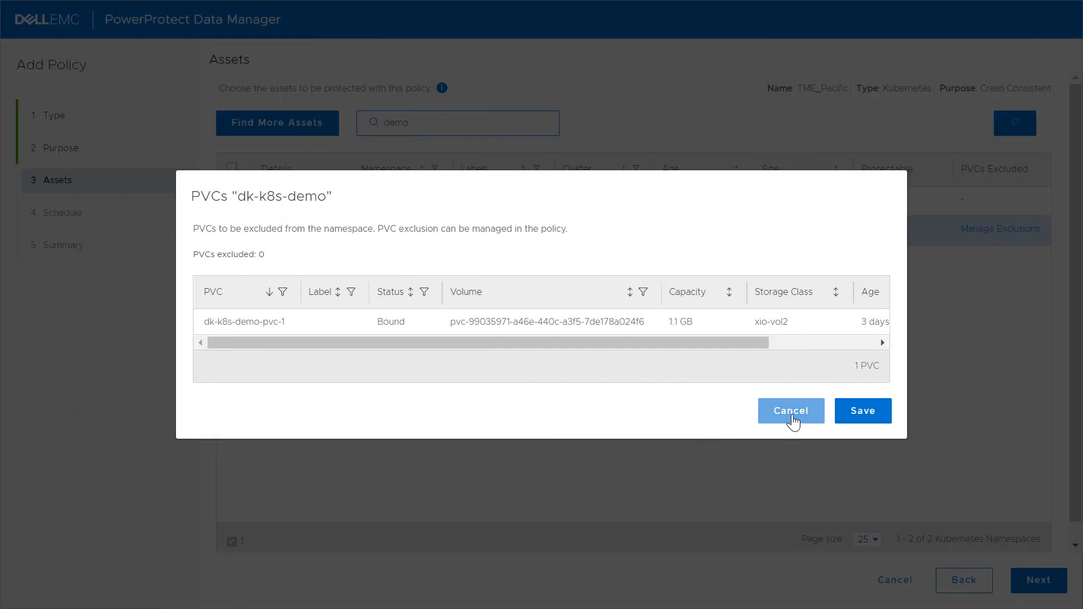
left_click(792, 416)
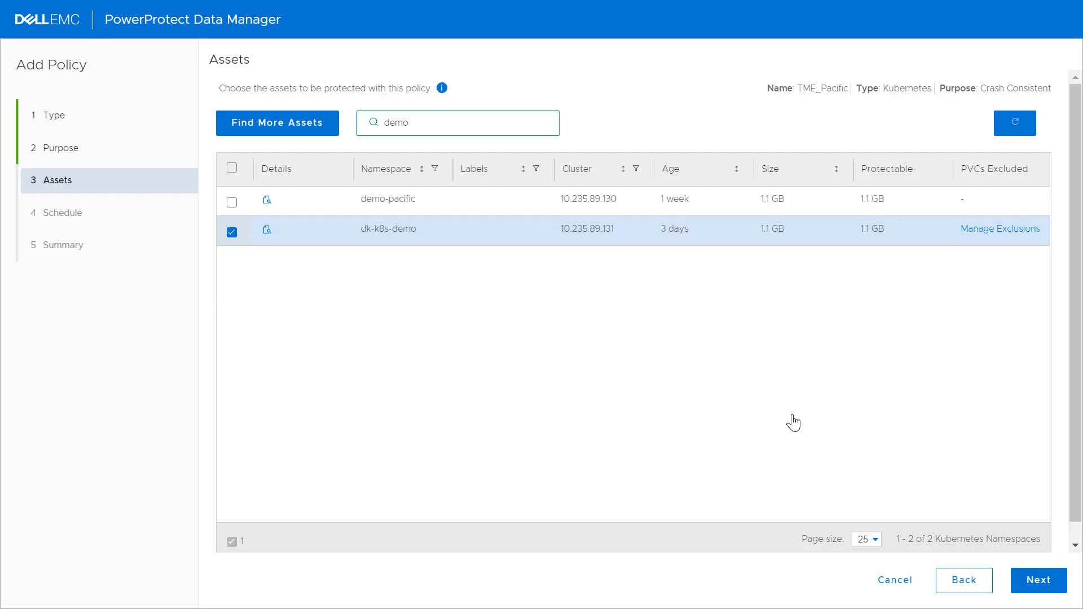
left_click(1040, 582)
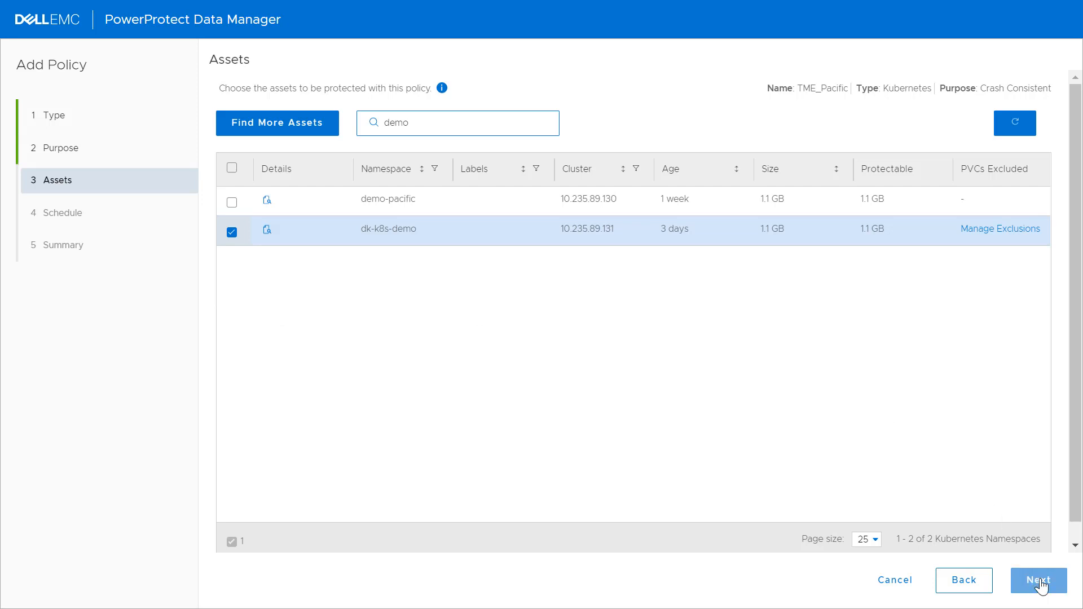
left_click(1040, 583)
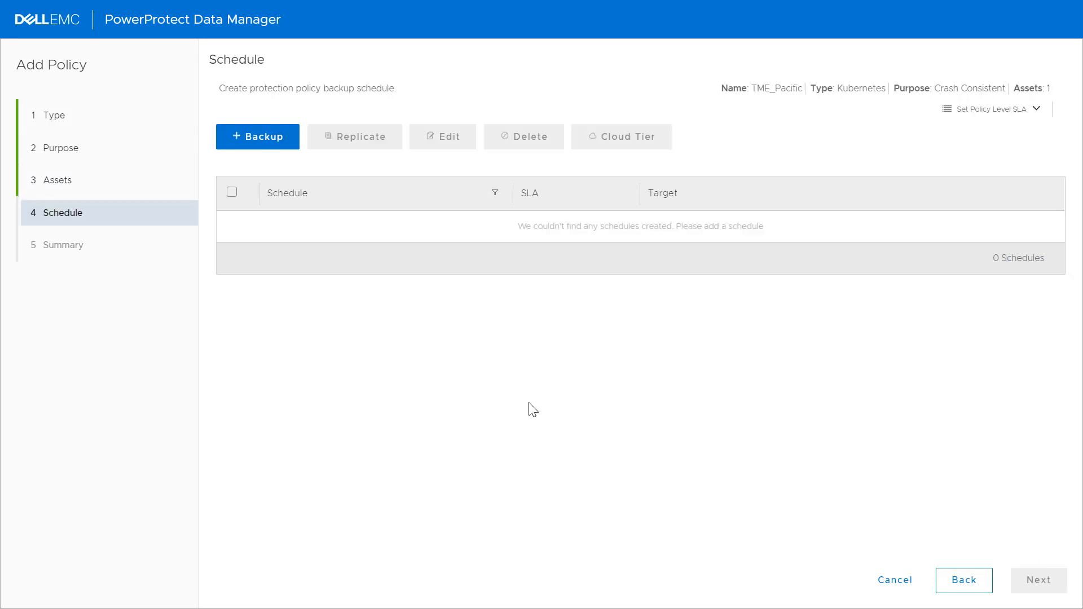
Step: Add an hourly primary backup that creates a copy every 12 hours and keeps it for 1 day
left_click(261, 145)
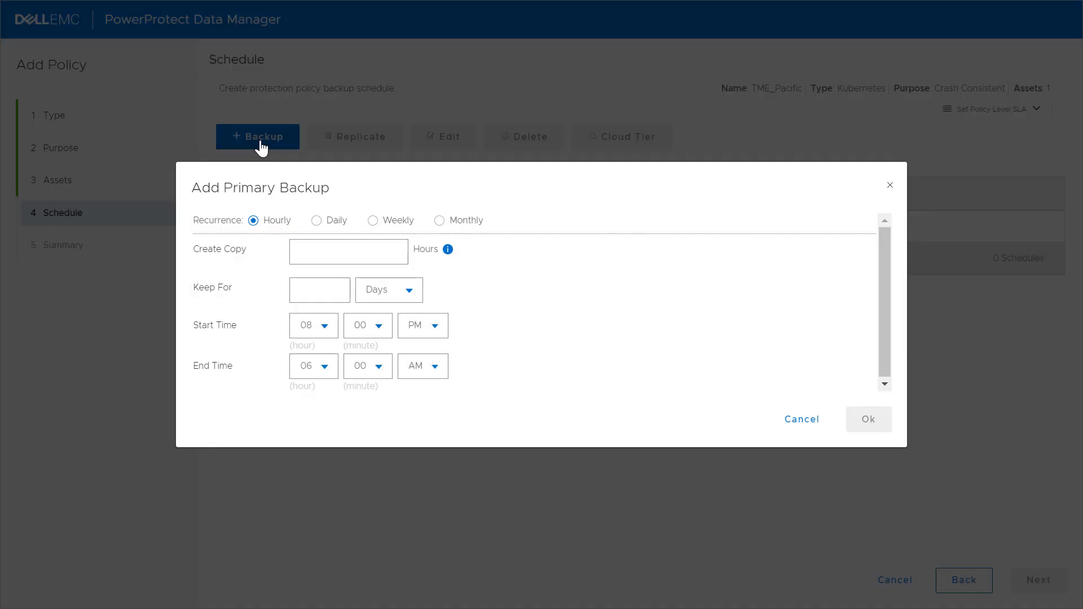
left_click(336, 256)
type("12")
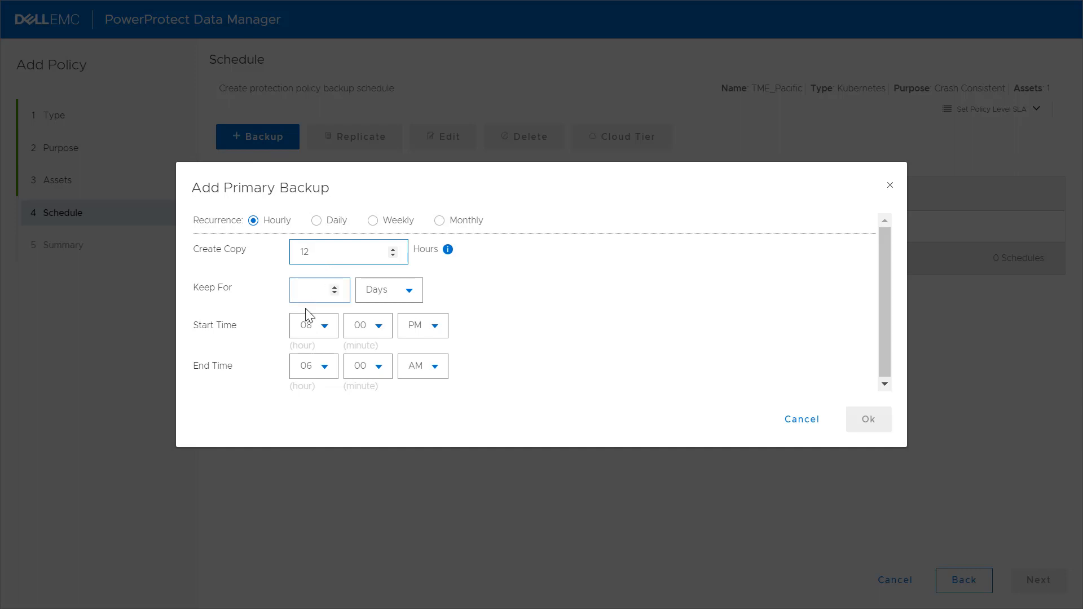
left_click(307, 290)
type("1")
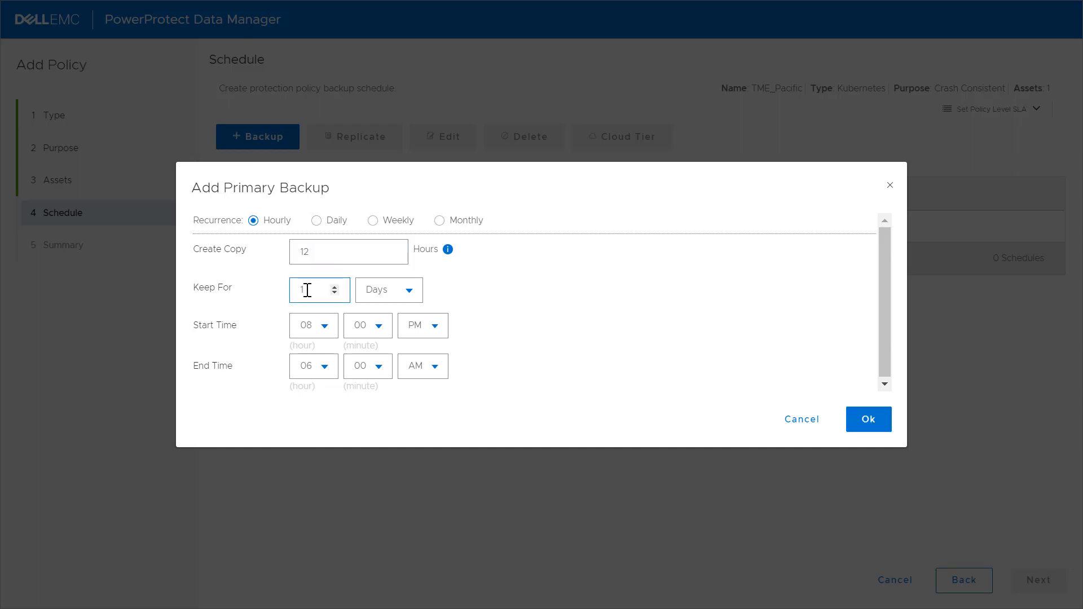
left_click(871, 427)
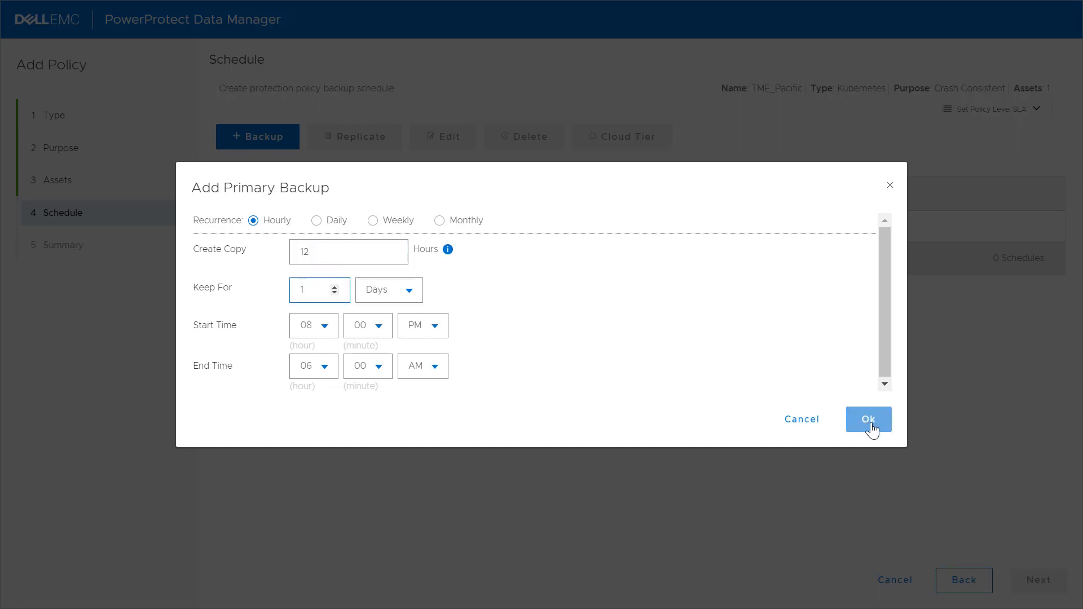
left_click(871, 430)
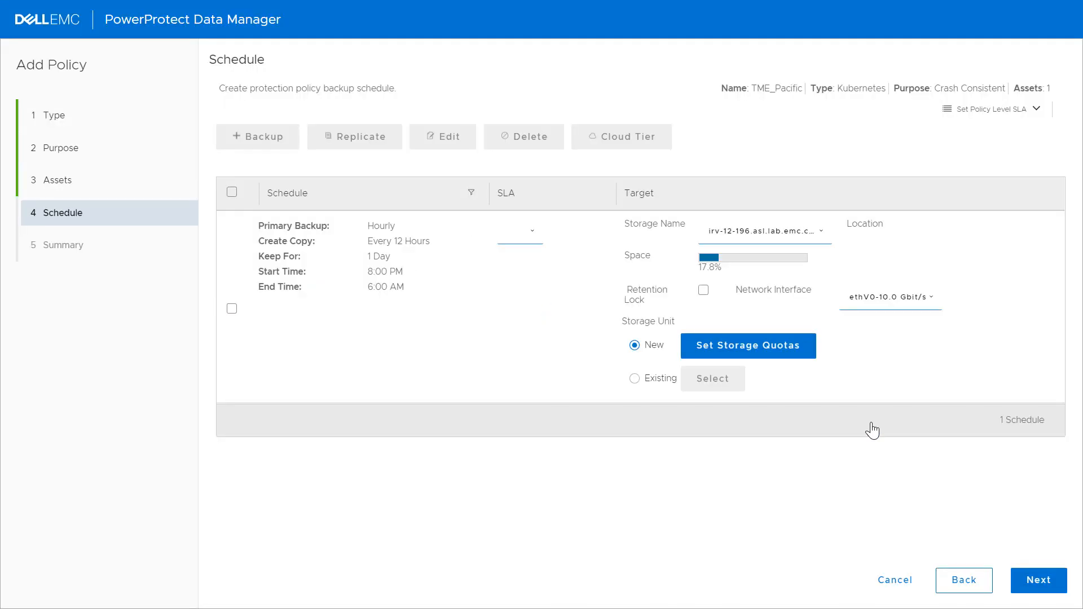
Step: View the existing storage units offered for the backup target, cancel the selection, and set the storage unit back to New
left_click(1029, 585)
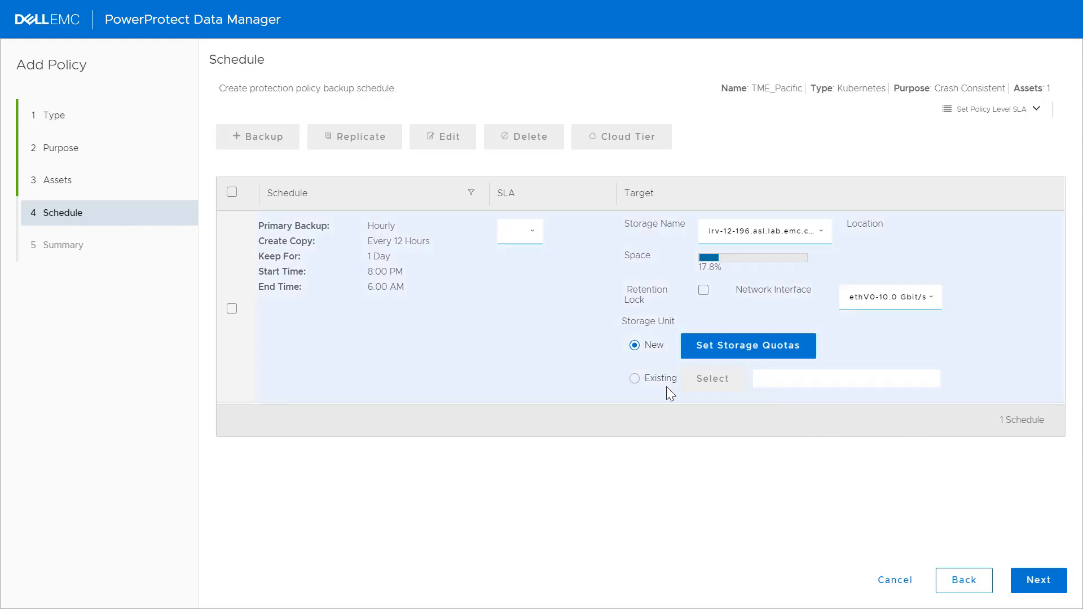
left_click(633, 379)
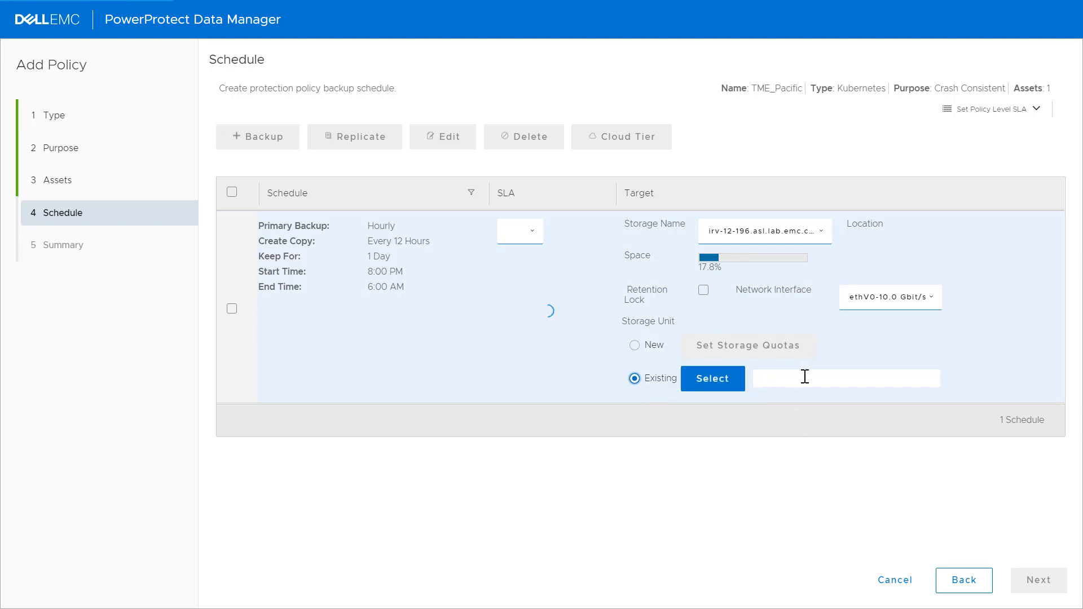
left_click(712, 388)
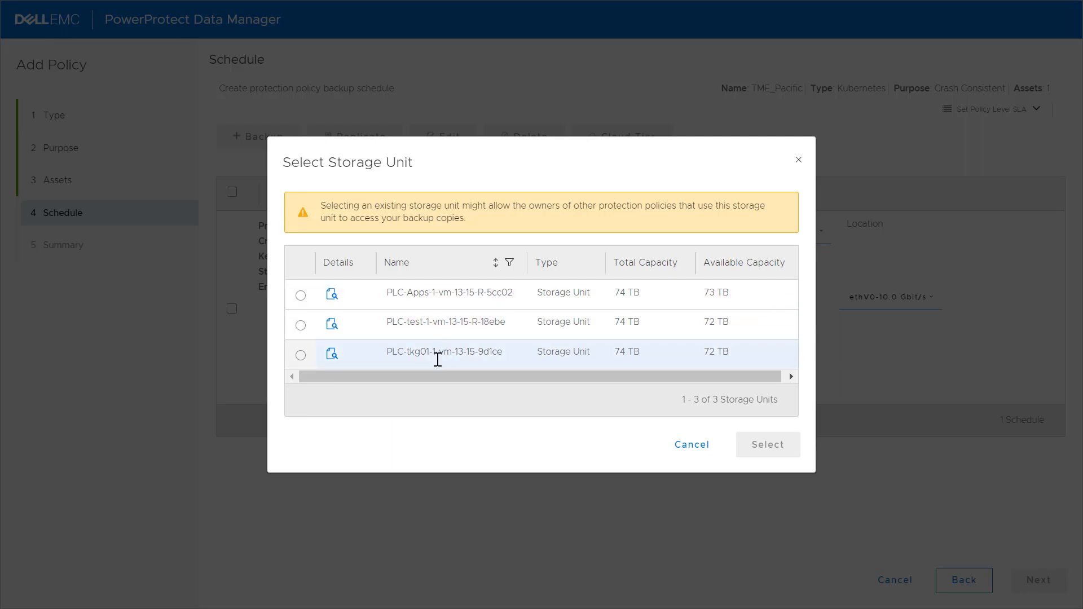
left_click(692, 448)
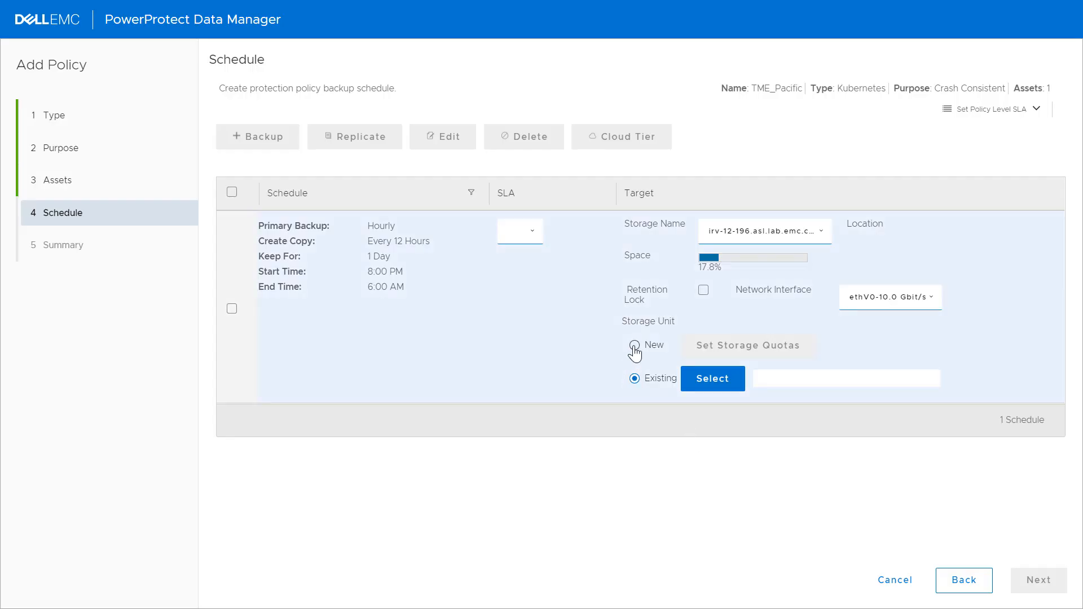
left_click(635, 346)
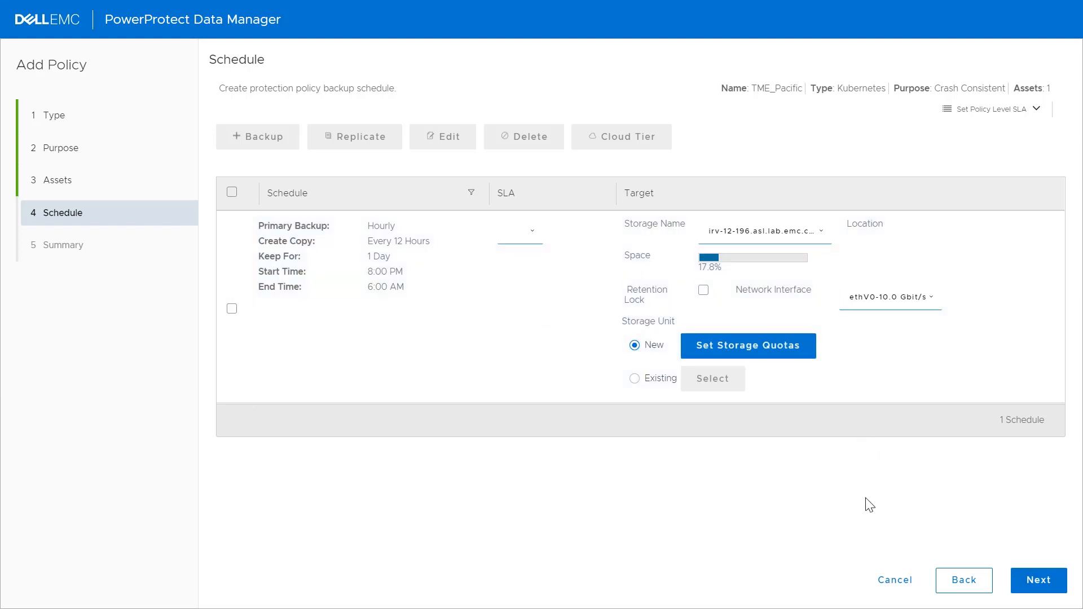
Step: Review the summary of the TME_Pacific policy, finish creating it, and go to the jobs list
left_click(1038, 584)
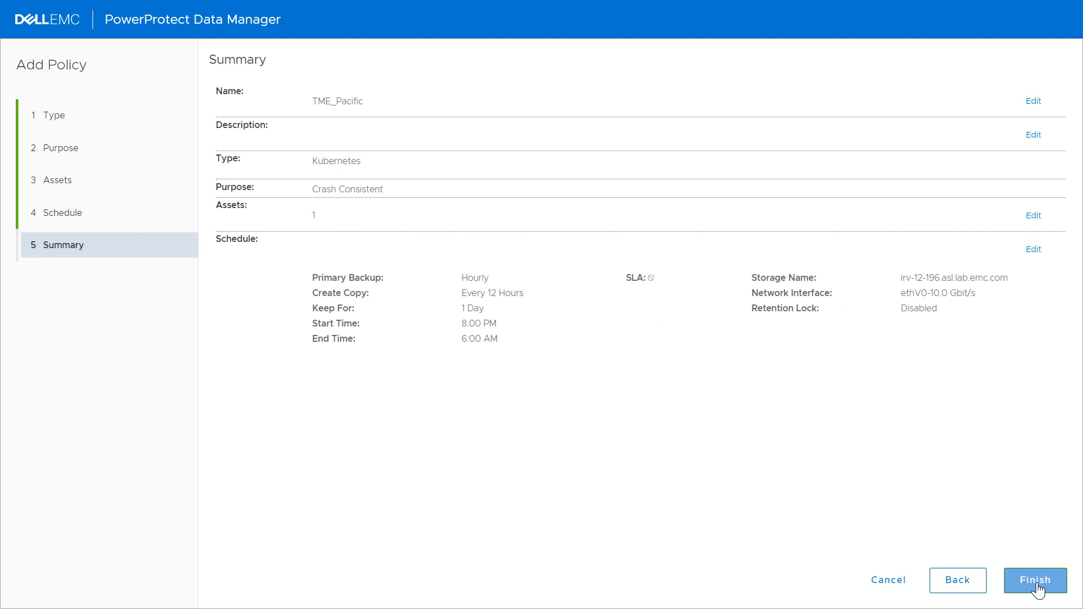
left_click(1038, 584)
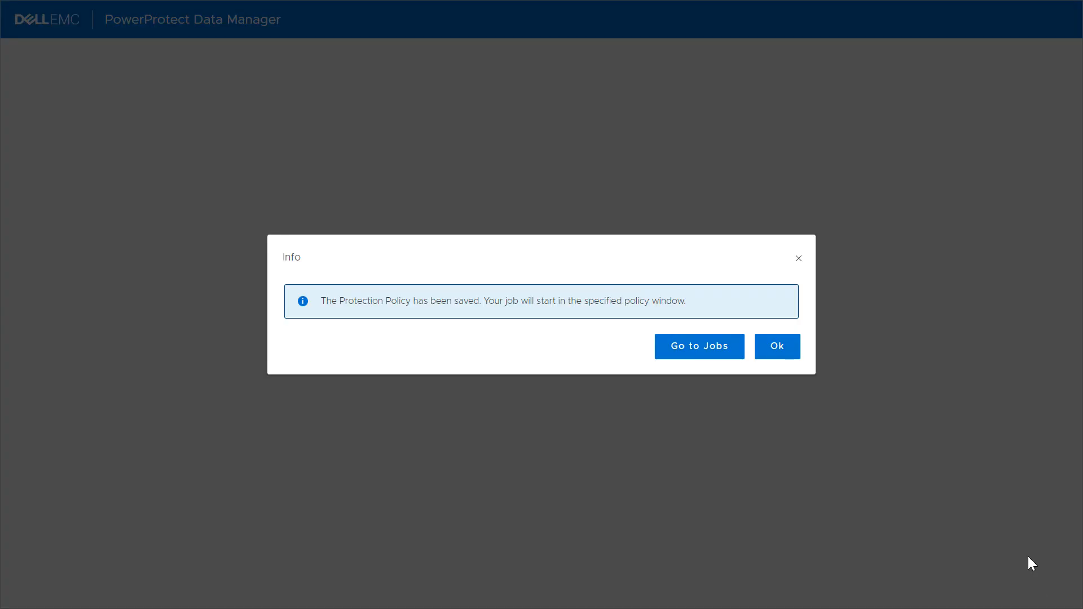
left_click(704, 350)
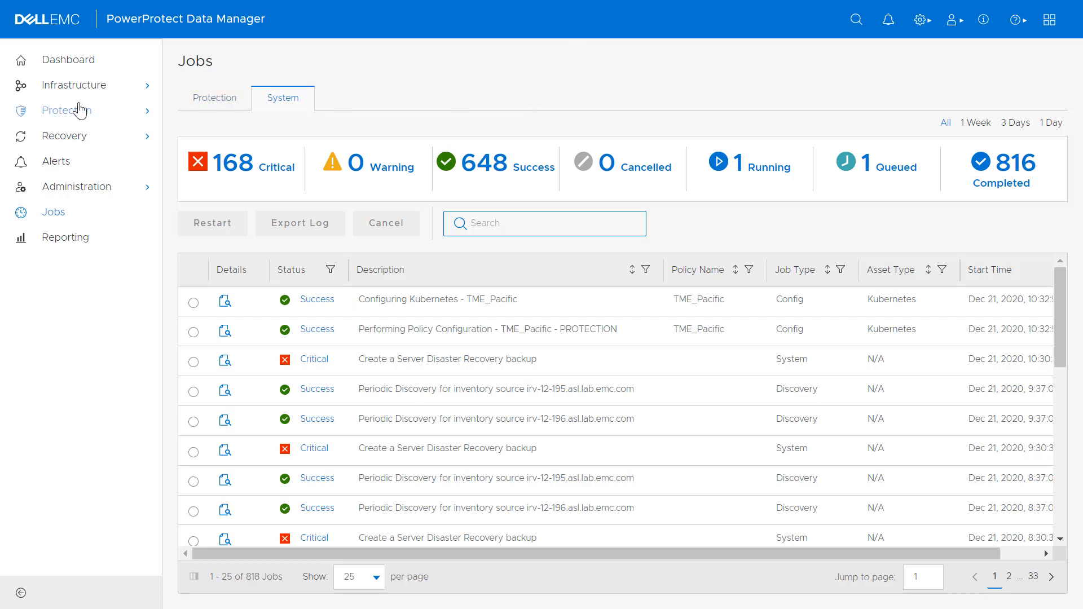
Step: Start a manual full backup of all assets in the TME_Pacific protection policy, kept for 1 day
left_click(67, 89)
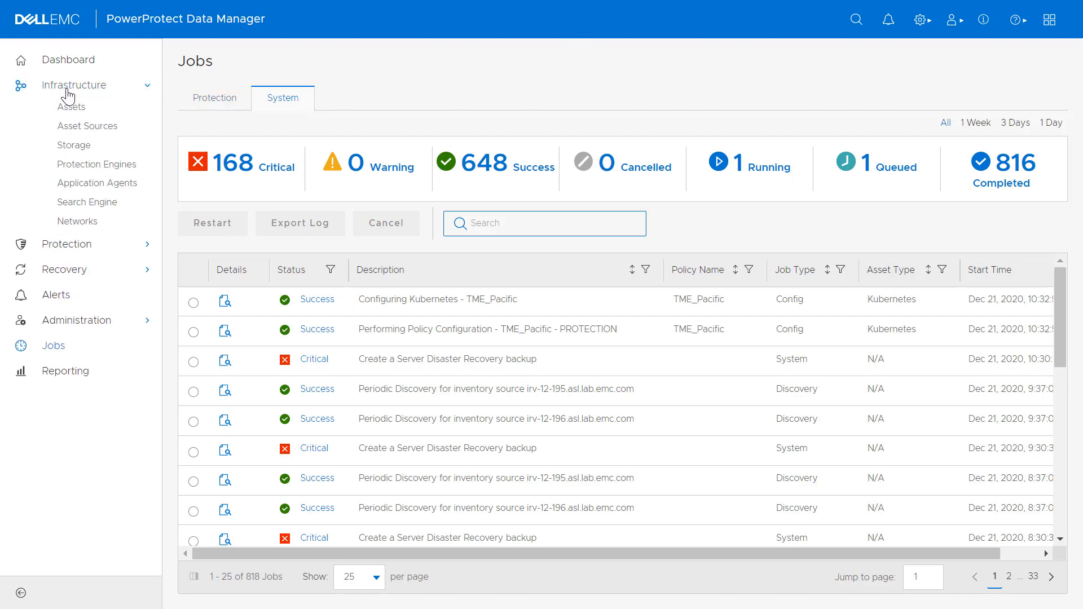
left_click(70, 86)
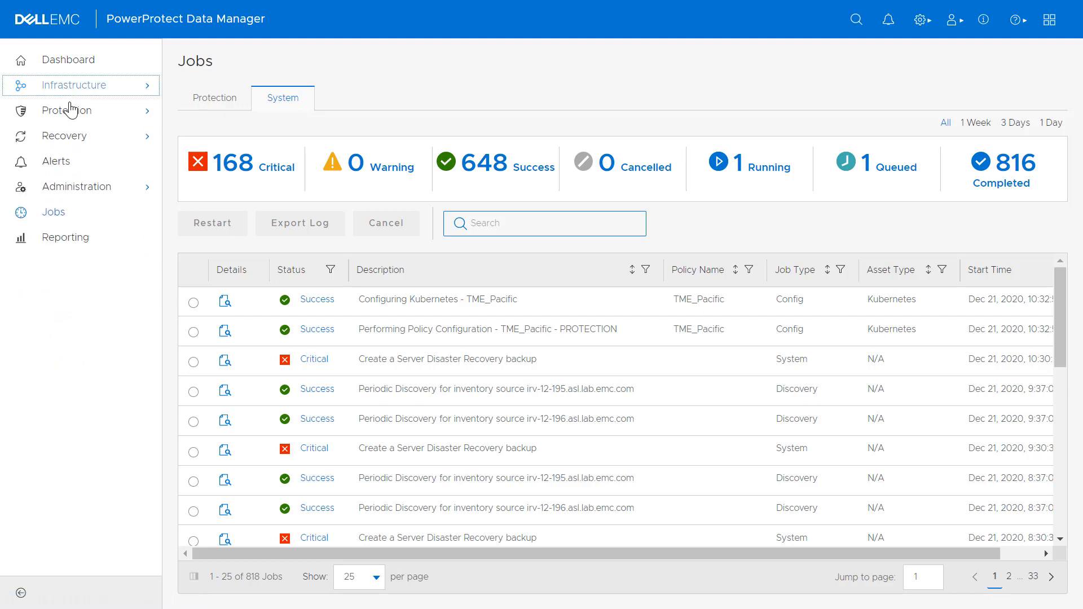
left_click(70, 110)
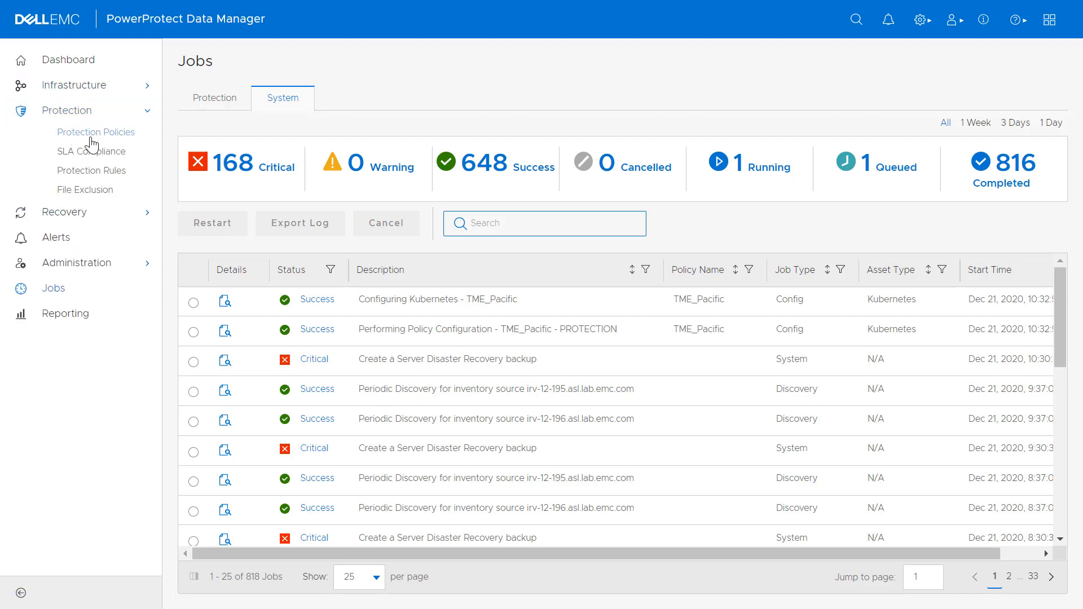
left_click(93, 135)
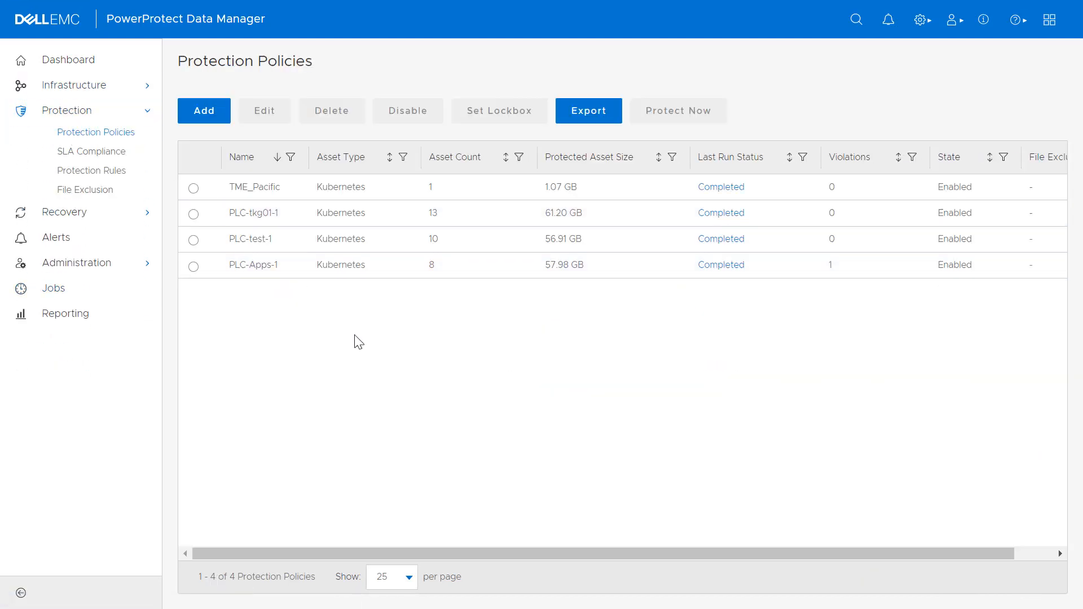
left_click(193, 189)
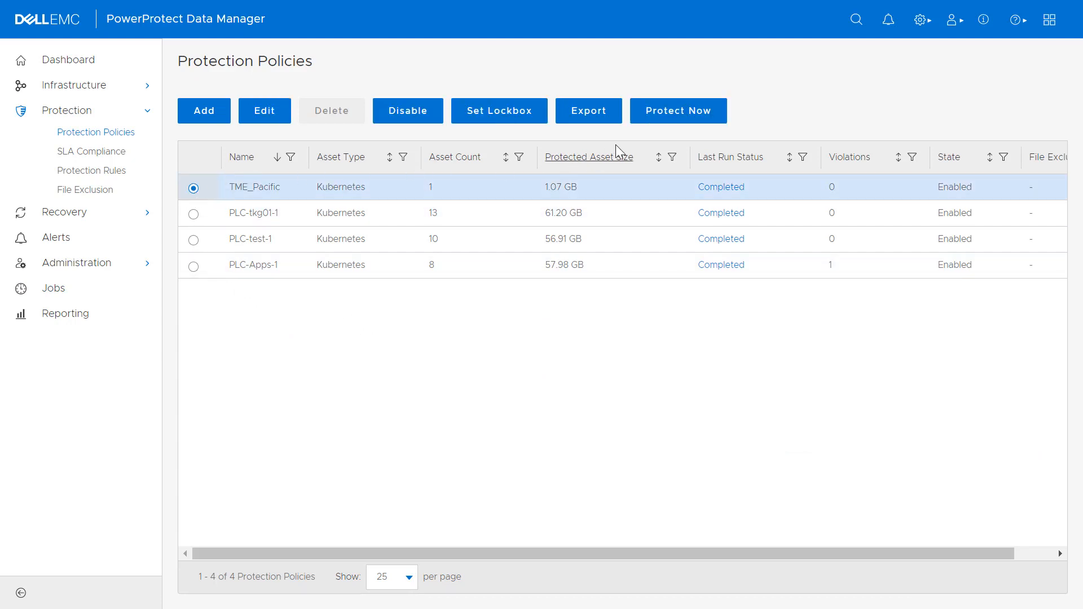
left_click(660, 116)
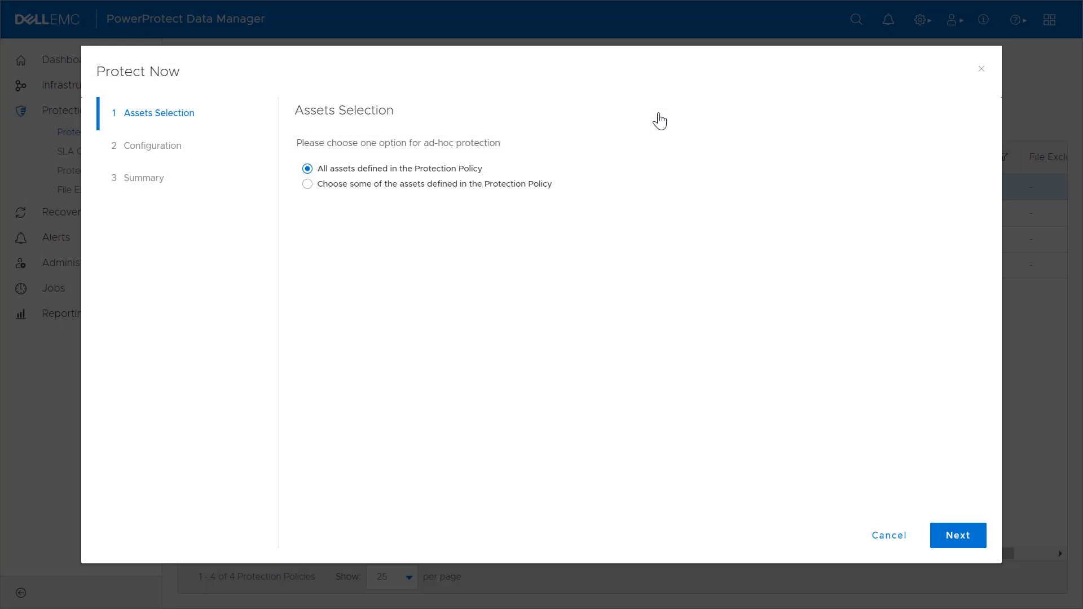
left_click(953, 541)
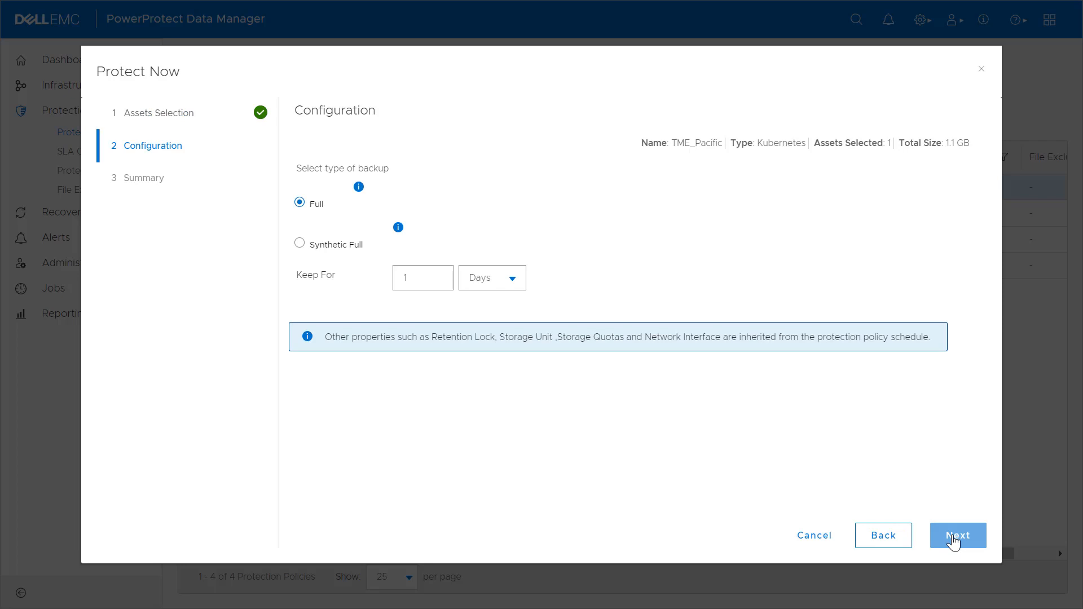
left_click(953, 541)
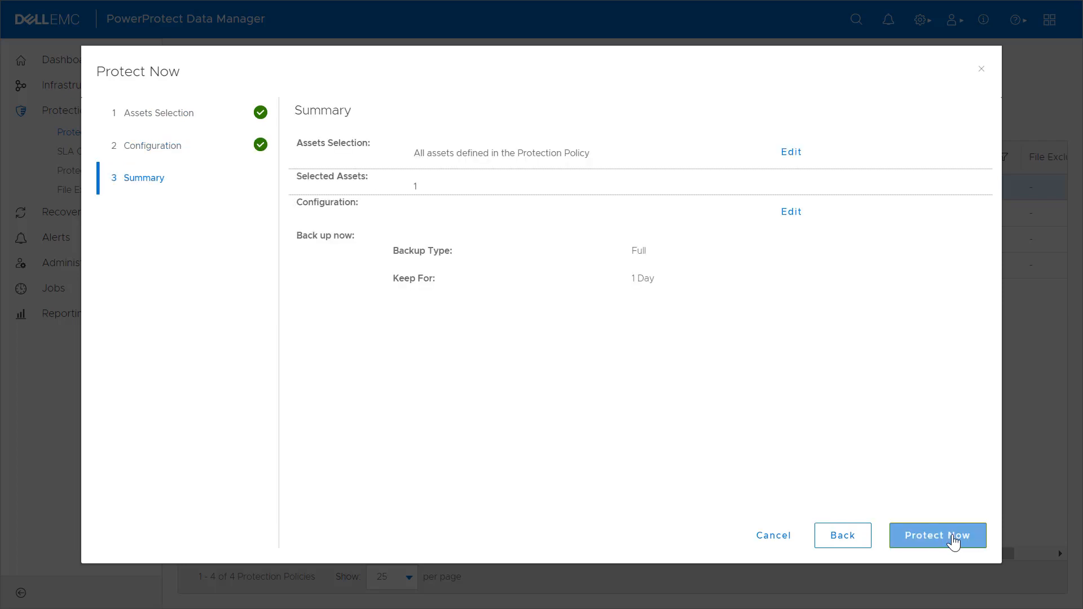
left_click(953, 540)
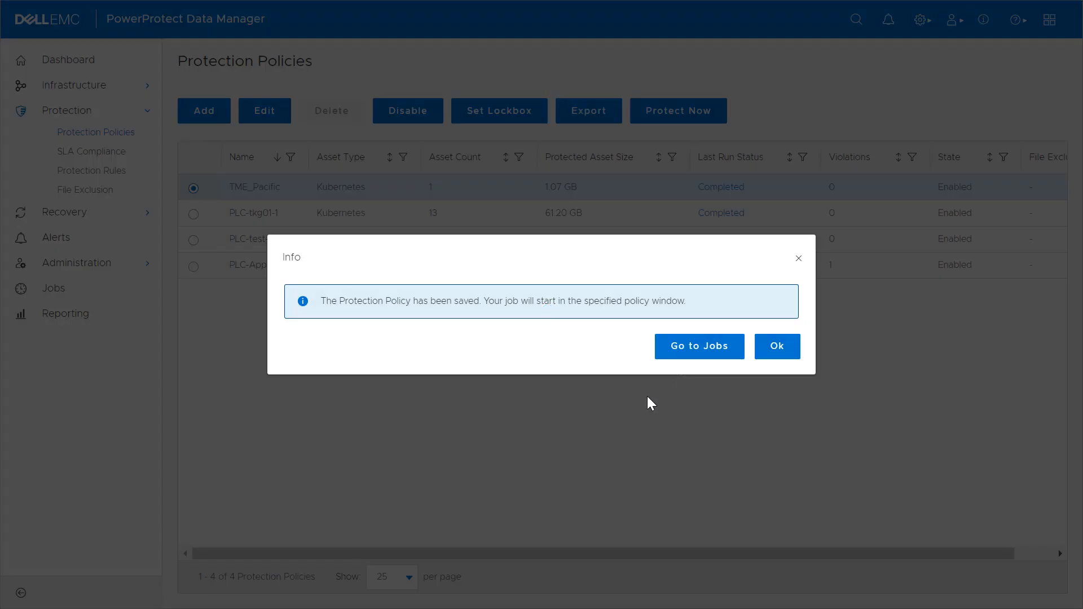
Step: Go to the protection jobs, open the manual TME_Pacific job's details and task list, and refresh it
left_click(685, 352)
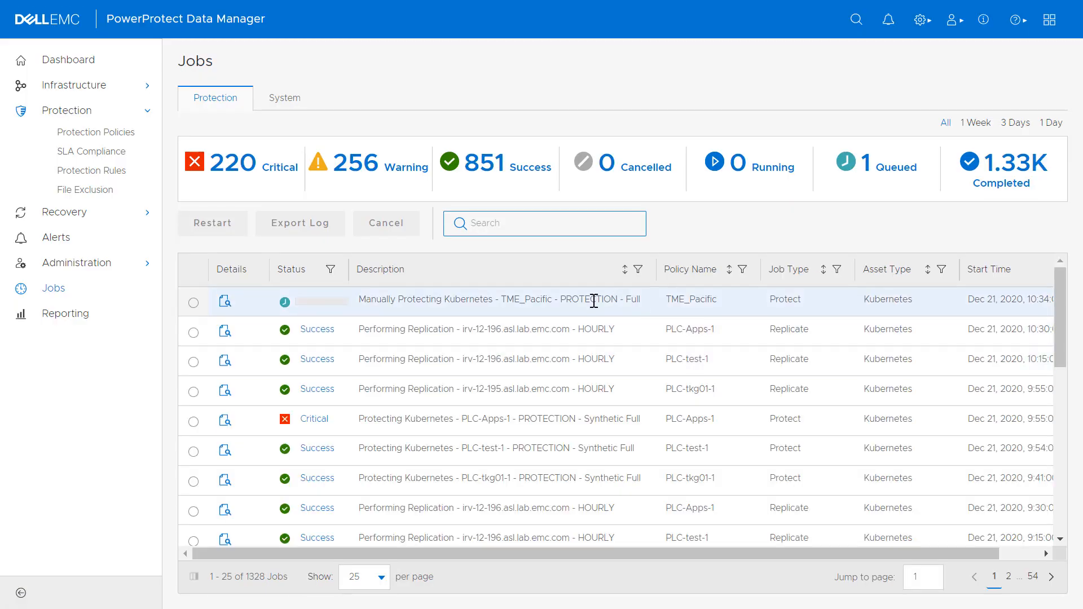
left_click(225, 304)
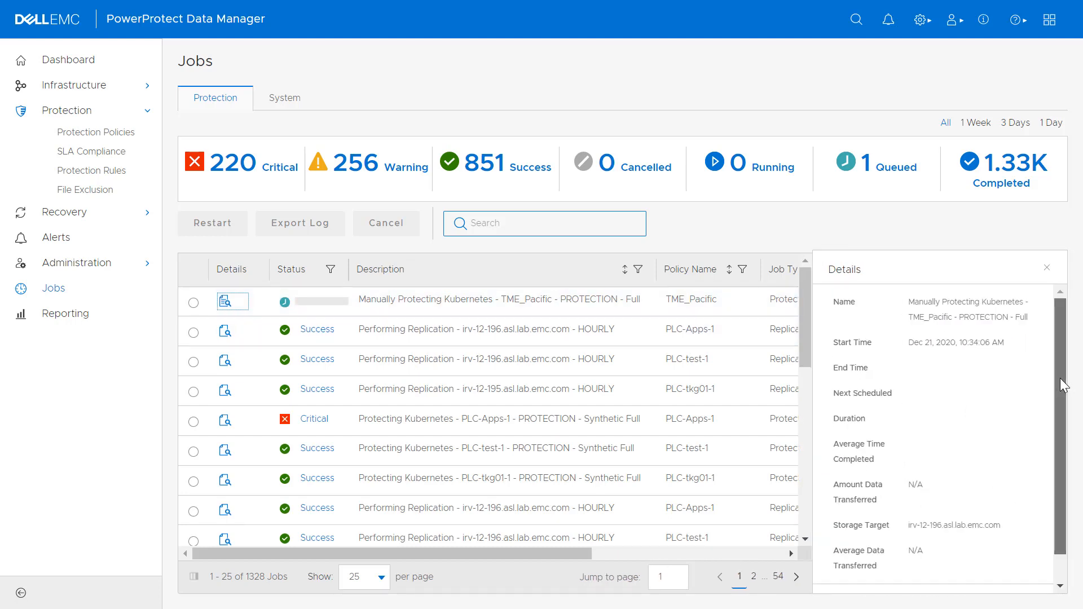
scroll(1065, 406, "down", 1)
left_click(916, 573)
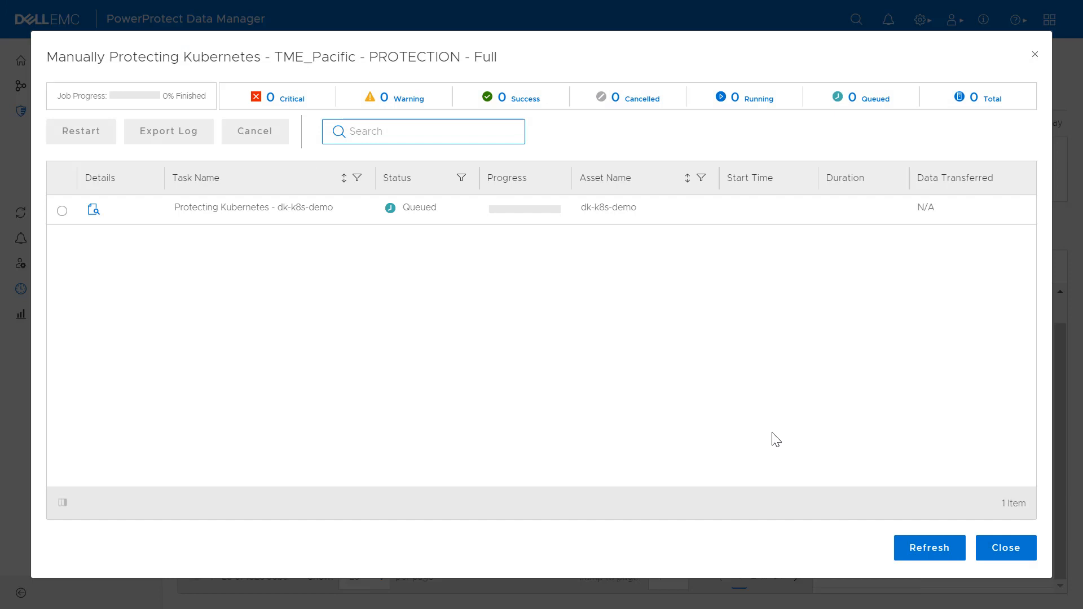
left_click(919, 550)
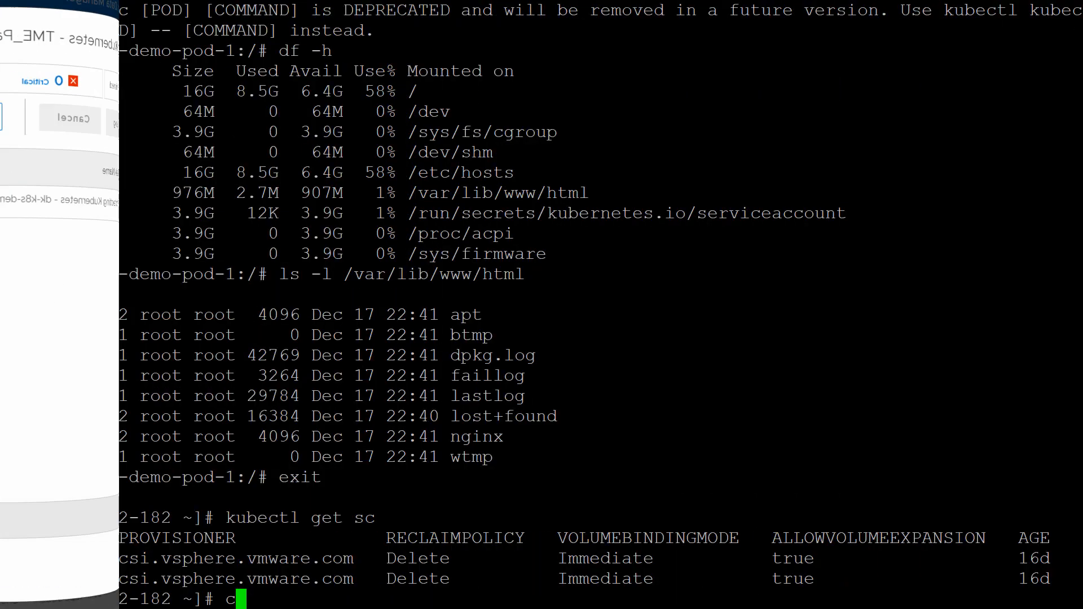
Step: Clear the terminal, list the pods in the dk-k8s-demo namespace with kubectl, and resize the recent tasks pane in the vSphere Client
type("clear")
key("Return")
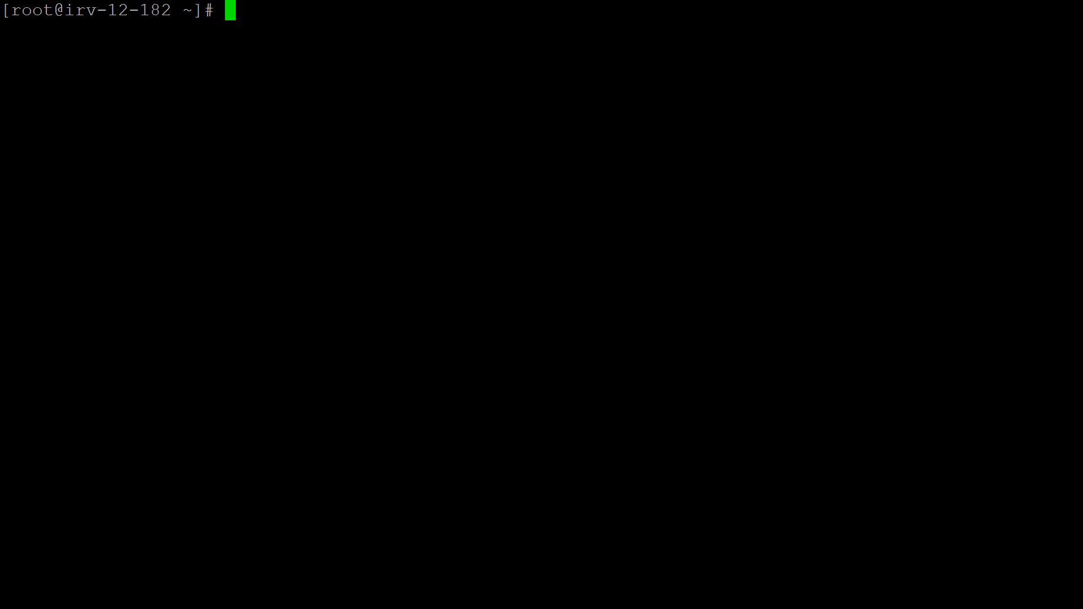
type("kubectl")
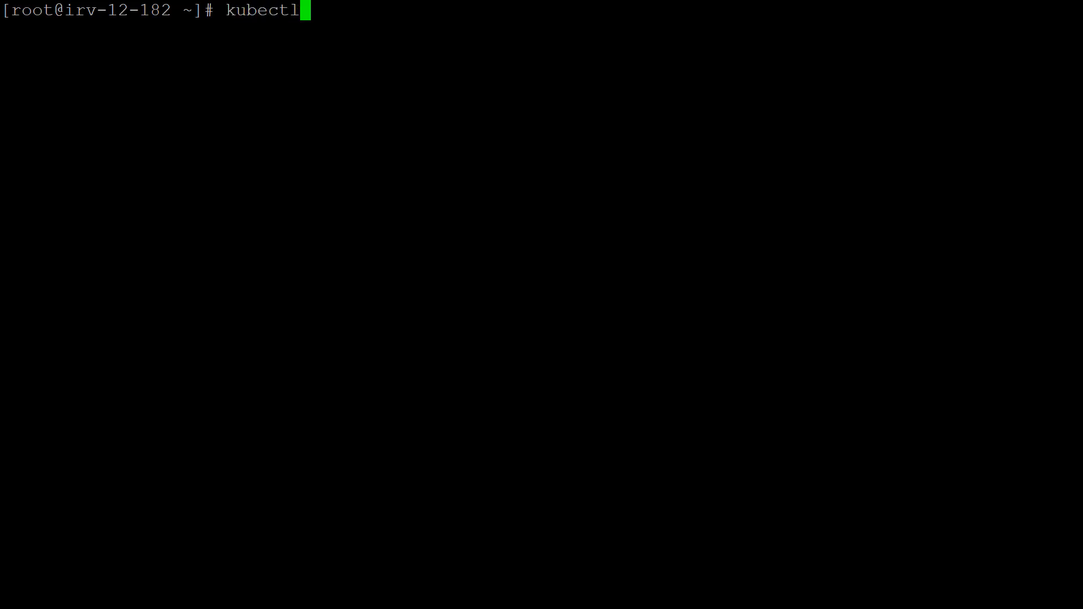
type(" get pods ")
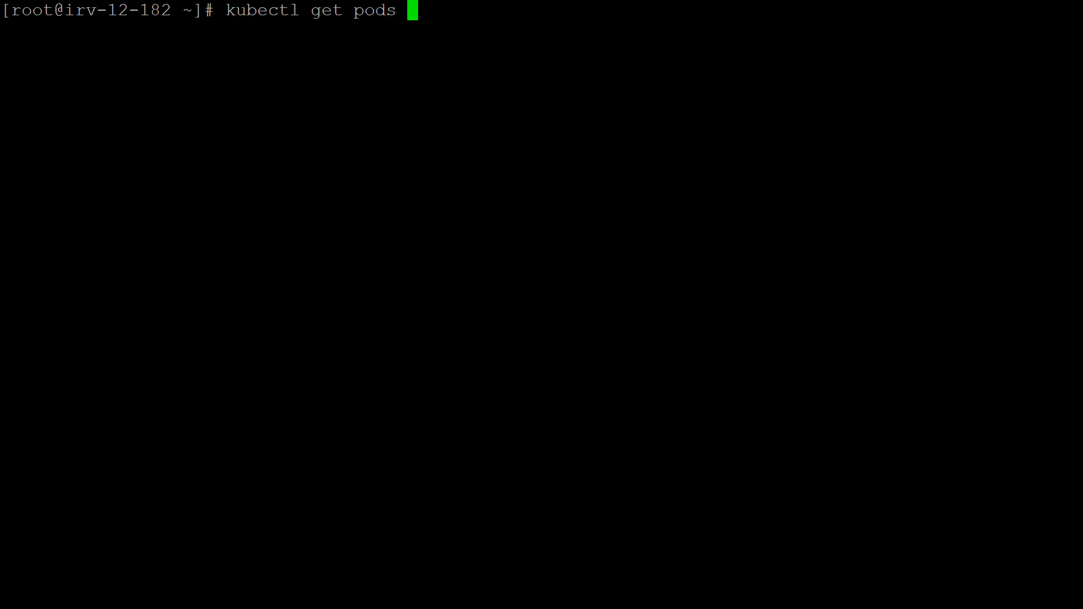
type("-n dk-")
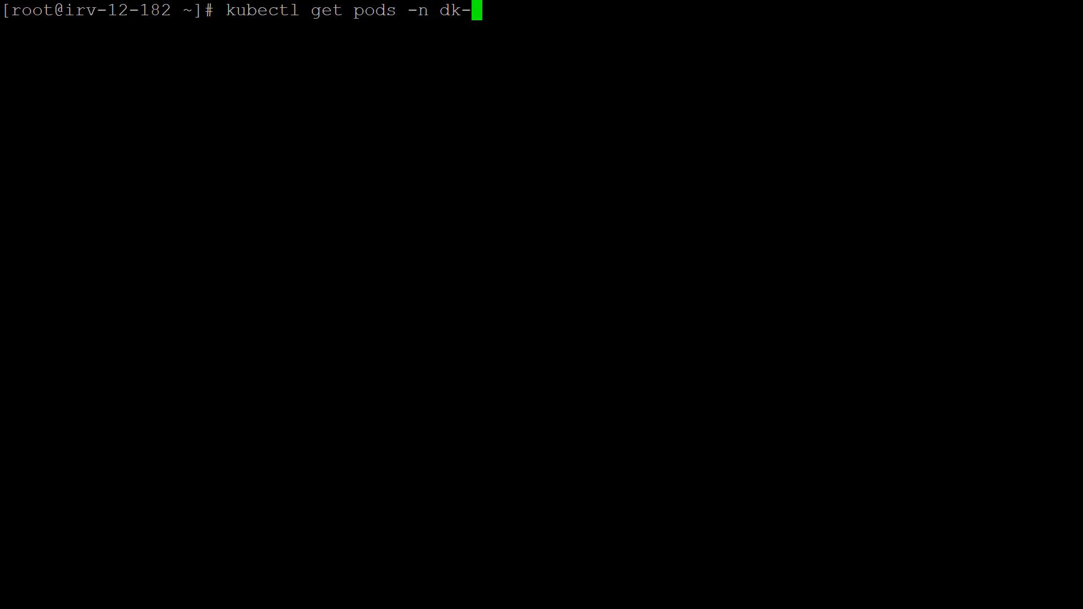
type("k8s-de")
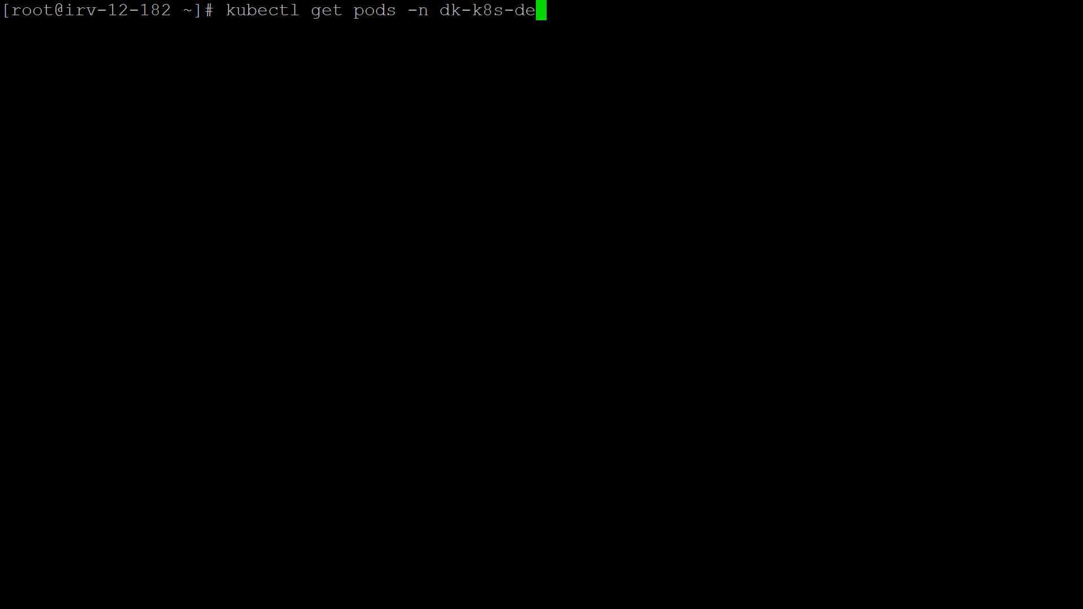
type("mo")
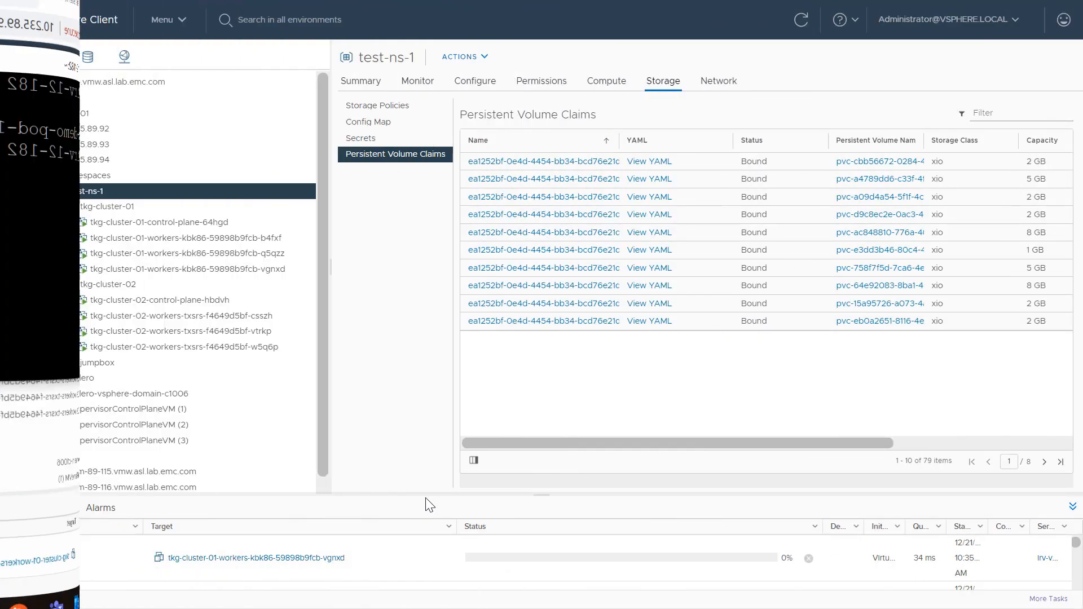
left_click_drag(541, 495, 468, 524)
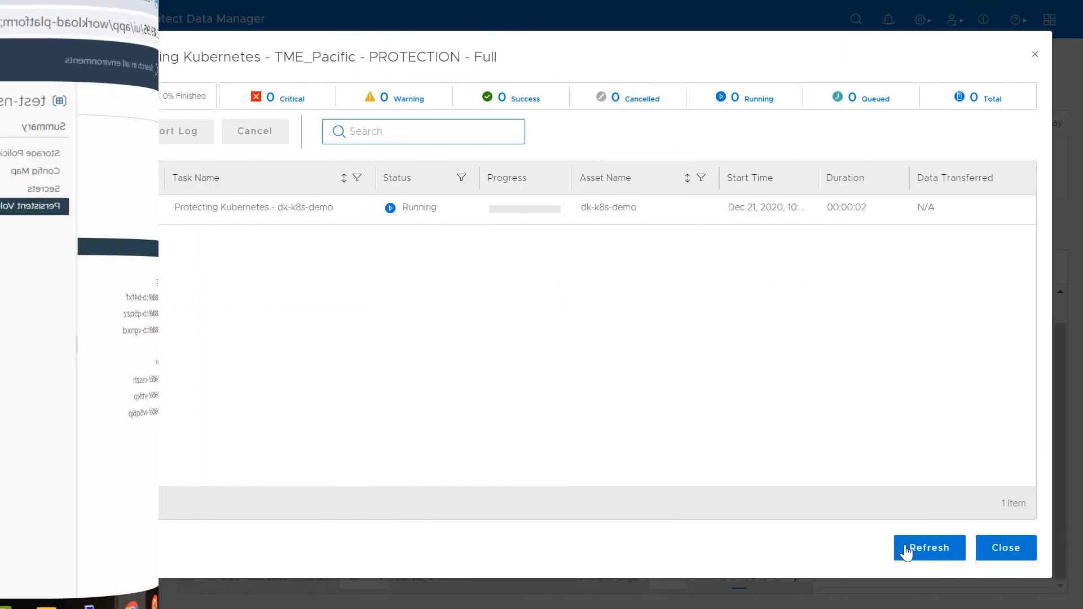
Step: Refresh the manual TME_Pacific backup job in PowerProtect Data Manager and read through the step summary of its dk-k8s-demo task
left_click(929, 553)
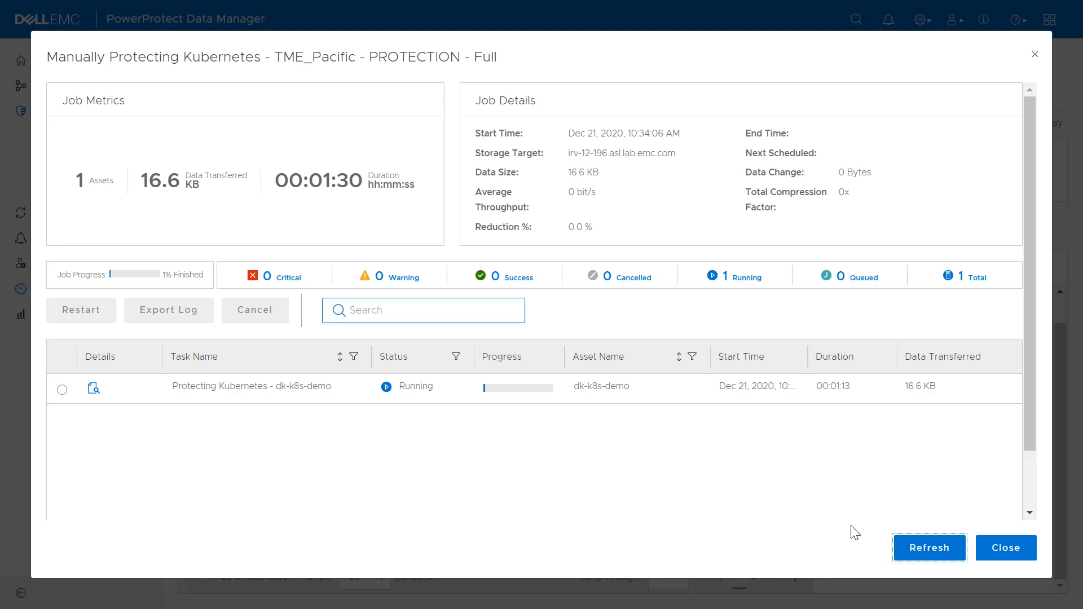
left_click(931, 546)
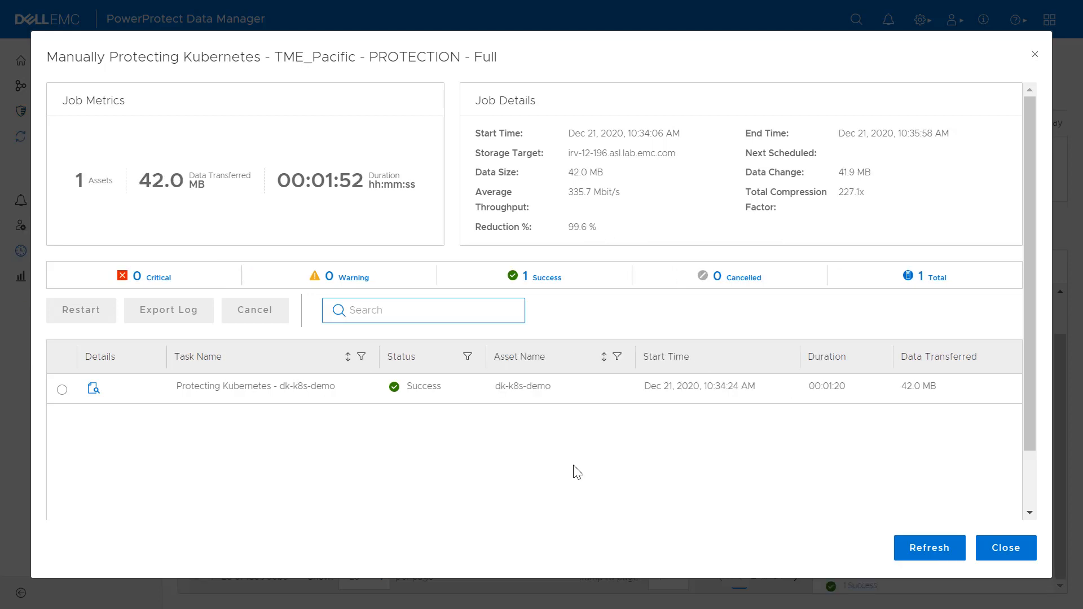
left_click(92, 389)
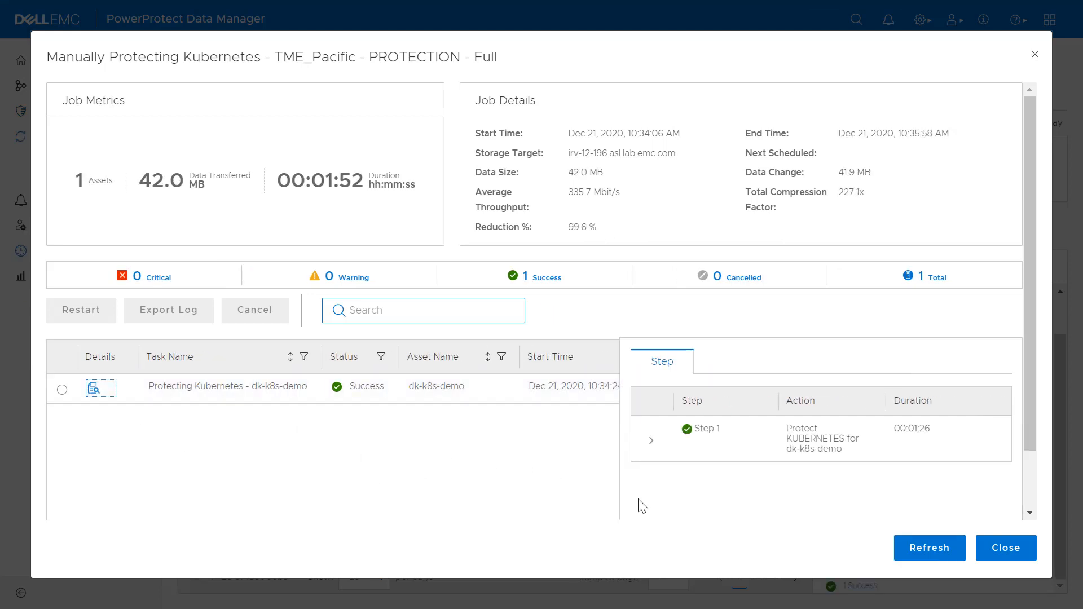
scroll(1031, 251, "down", 2)
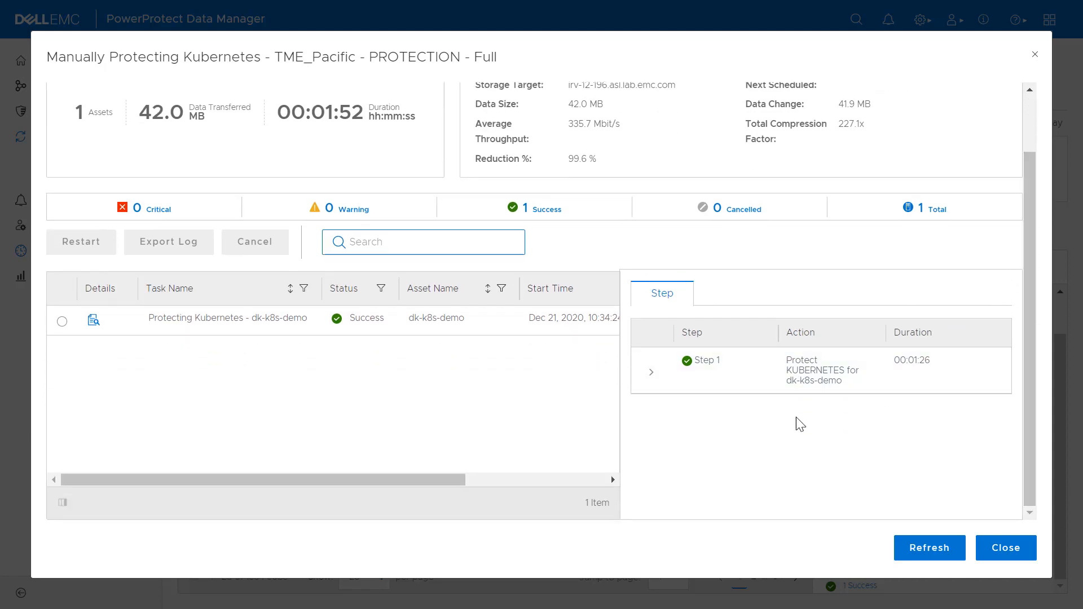
left_click(652, 375)
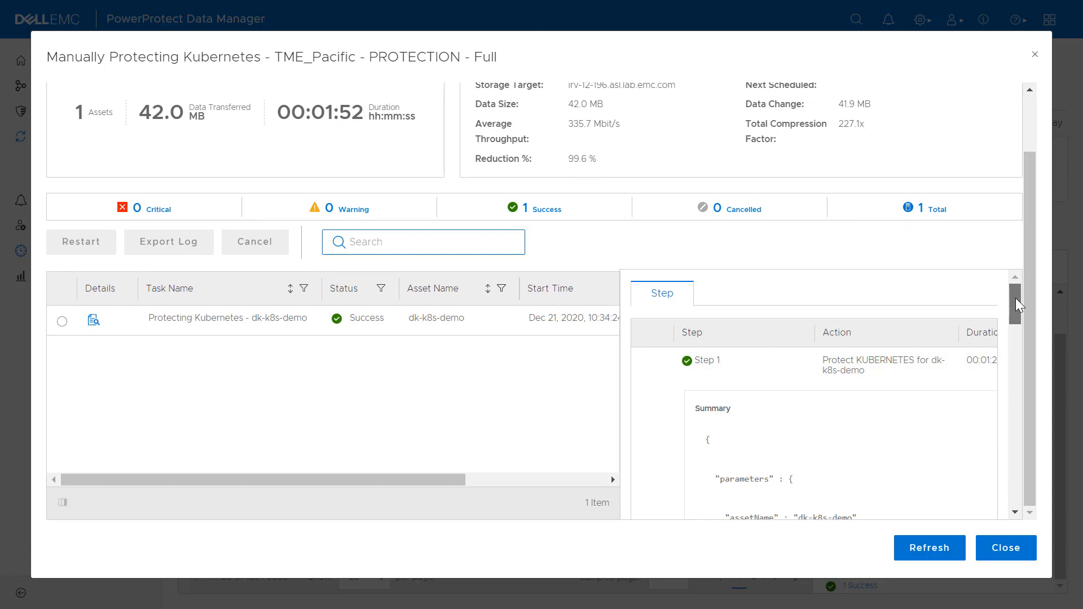
left_click_drag(1016, 298, 1017, 377)
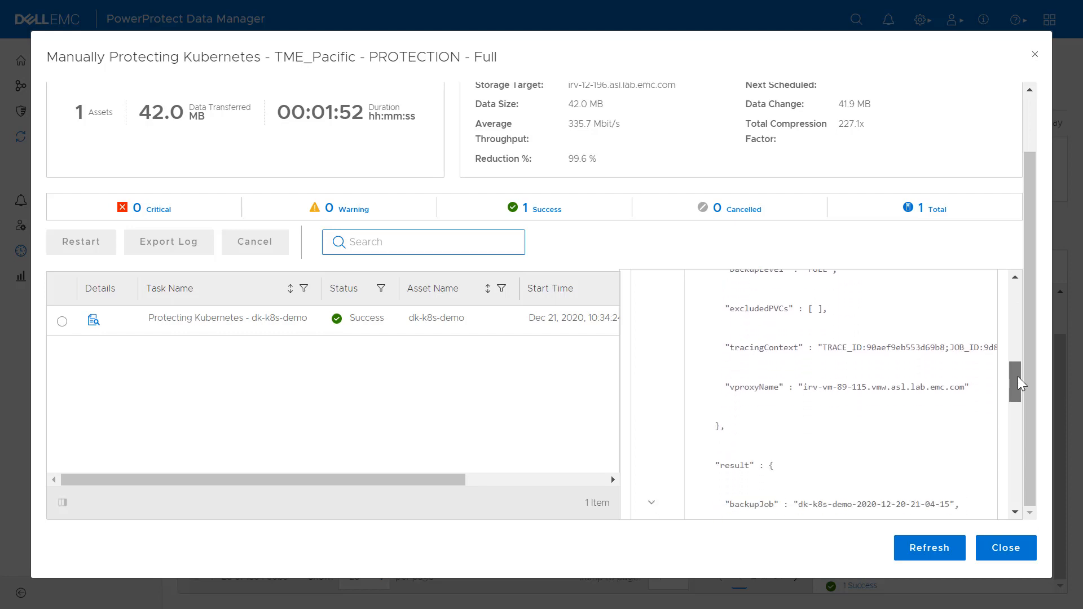
left_click_drag(1018, 377, 1022, 479)
left_click(932, 461)
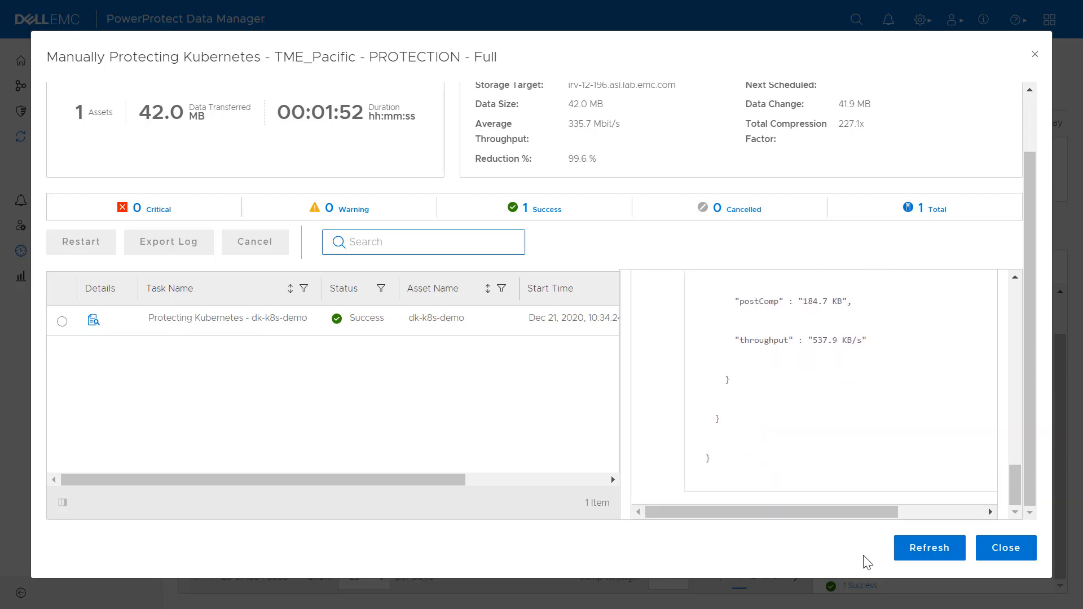
left_click(1006, 548)
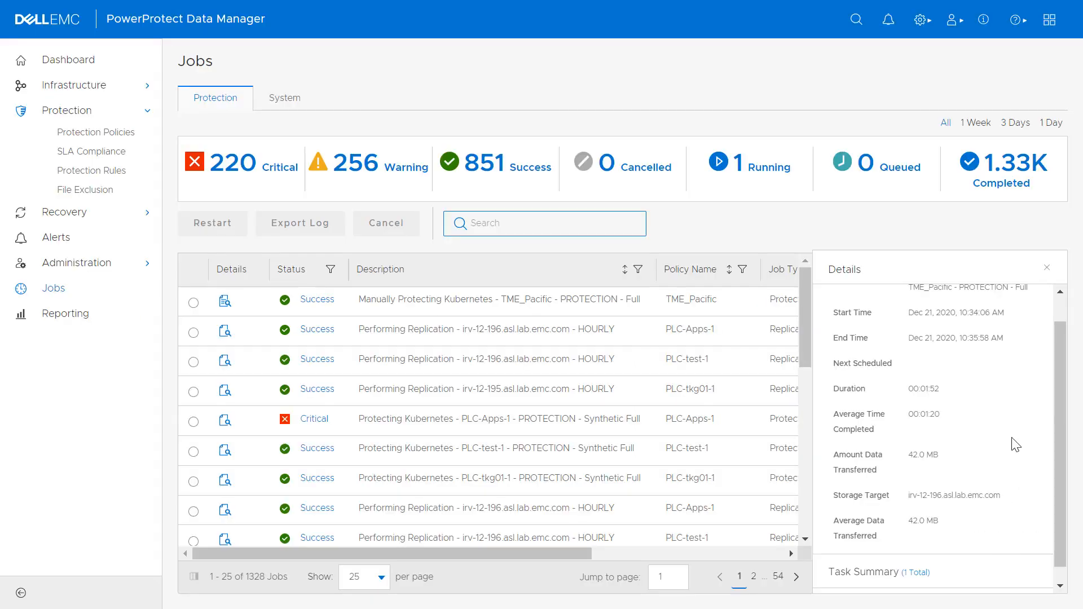
left_click(1046, 268)
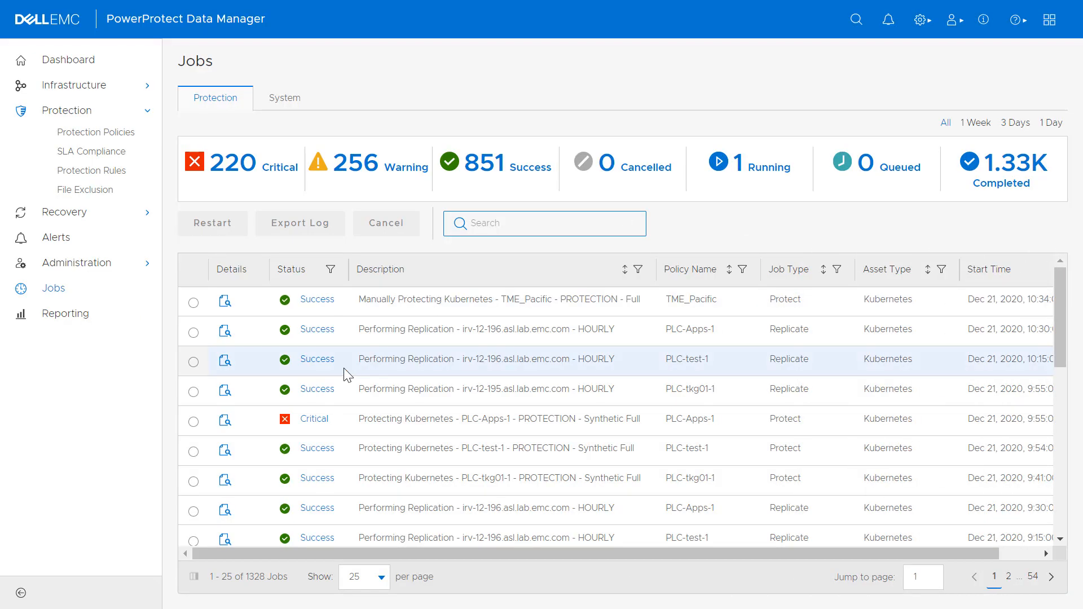
Step: Open the TME_Pacific protection policy for editing and go to its backup schedule
left_click(91, 136)
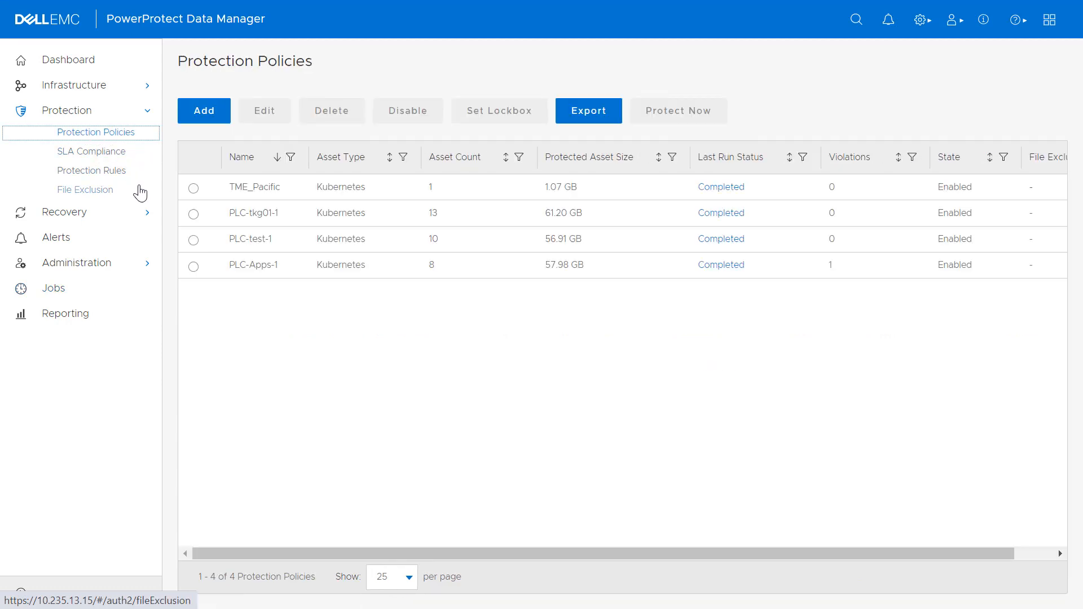
left_click(192, 192)
left_click(264, 119)
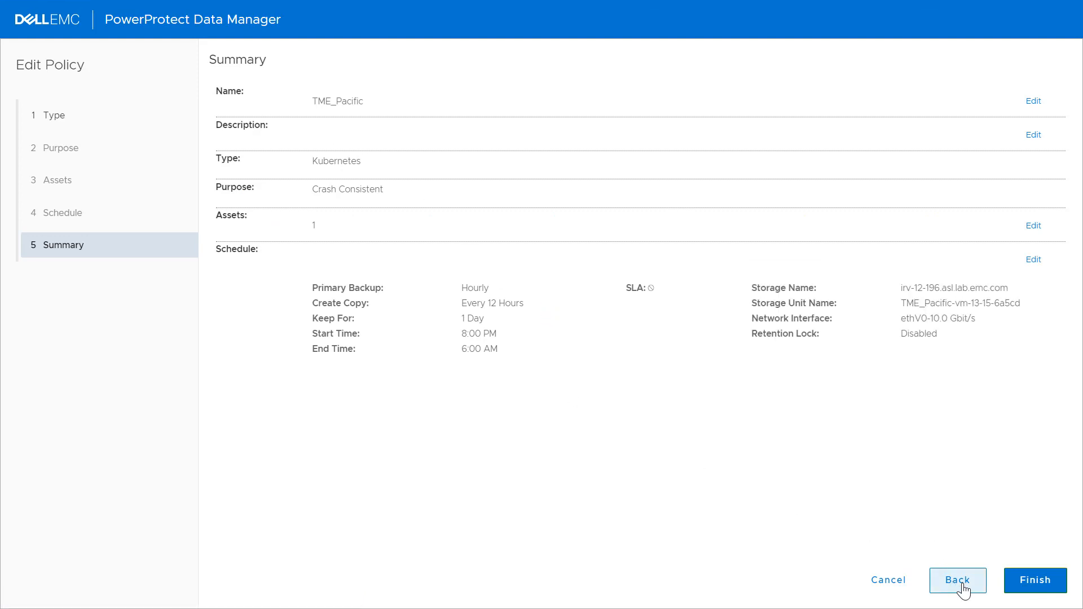
left_click(959, 581)
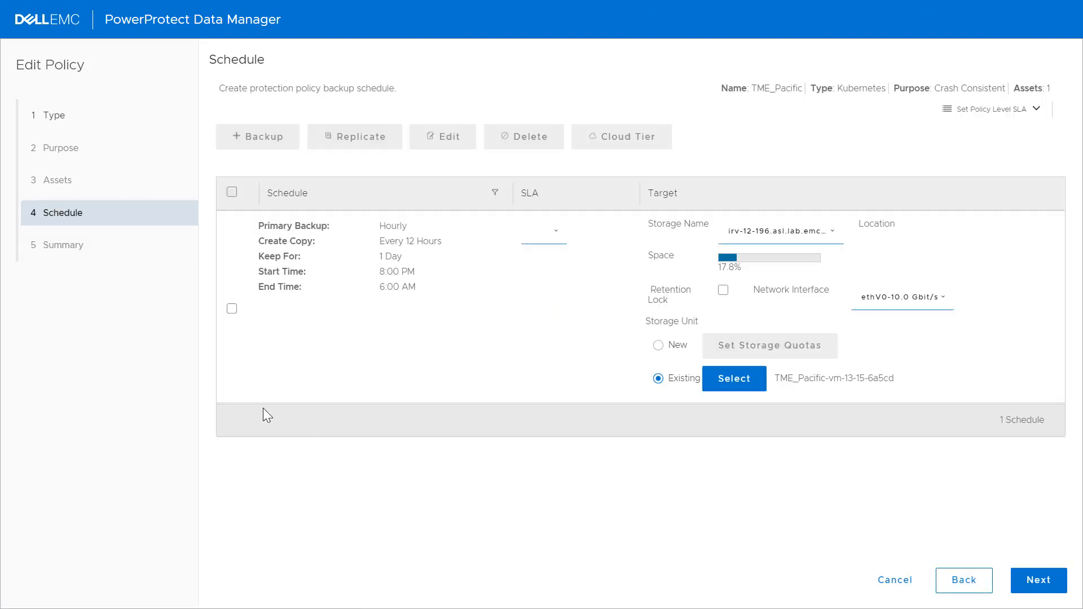
Step: Add a replication of the primary backup every 12 hours, with copies kept for 1 day
left_click(232, 308)
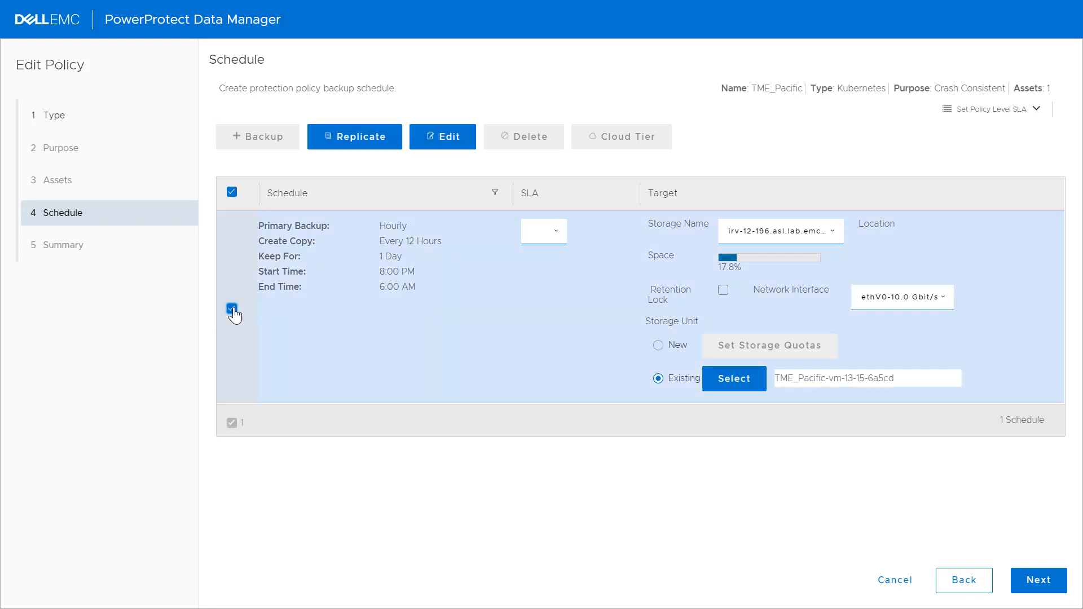
left_click(362, 138)
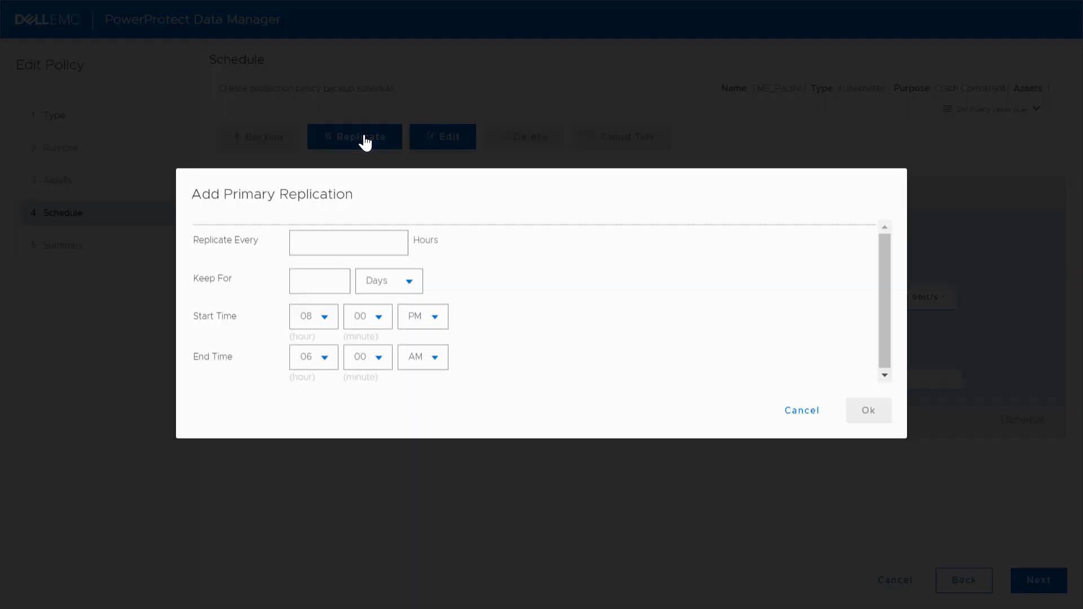
left_click(315, 251)
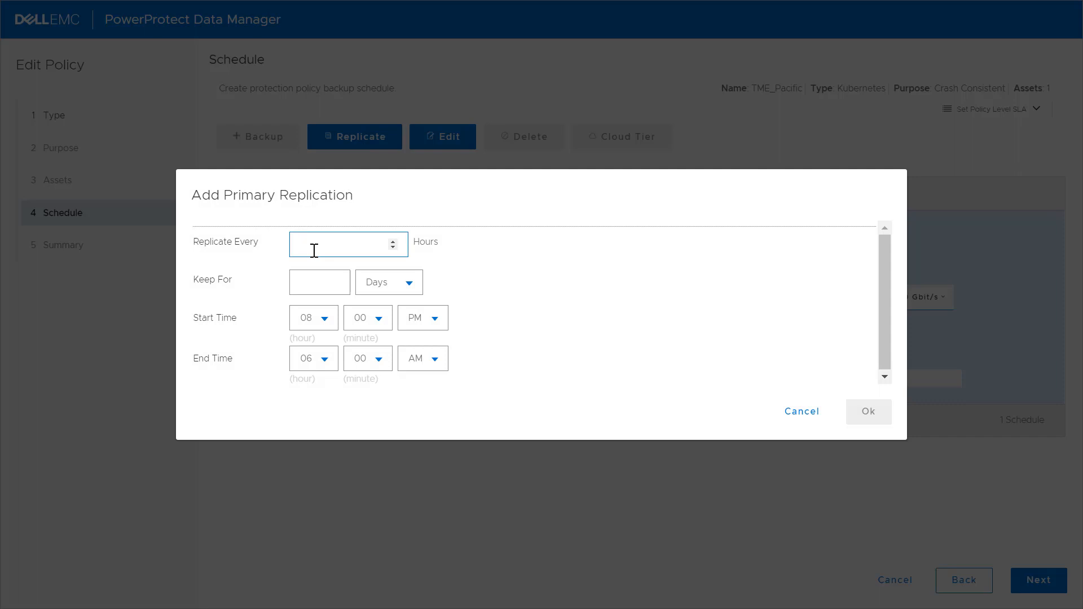
left_click(314, 282)
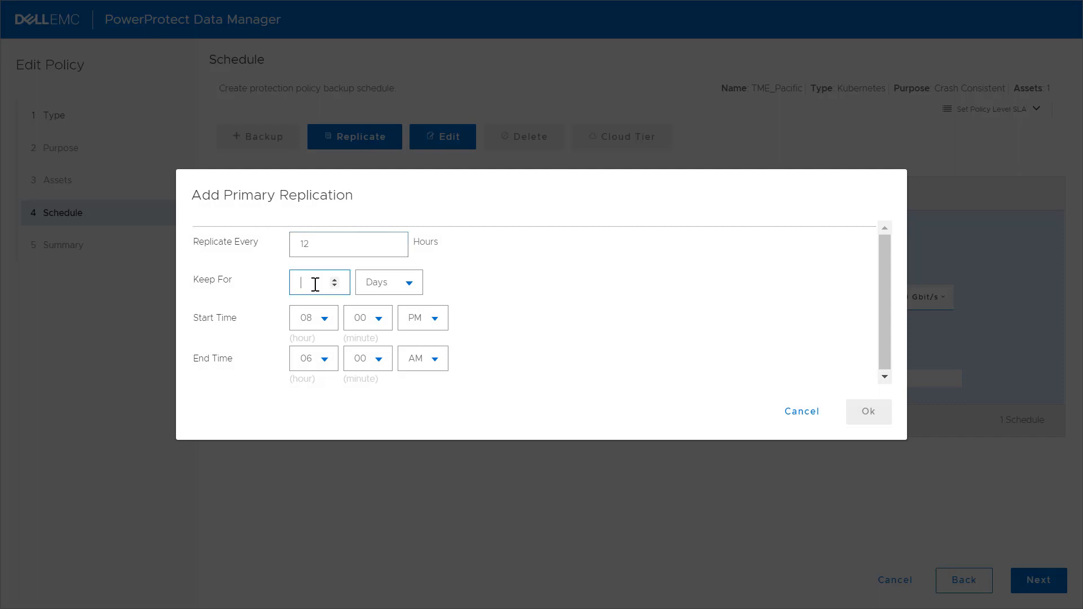
type("1")
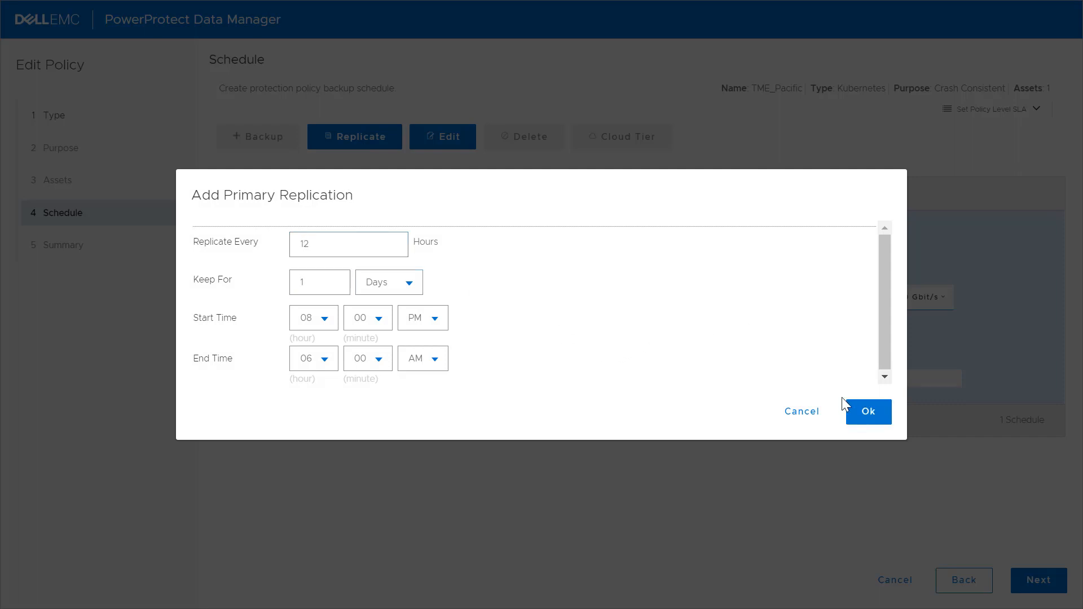
left_click(876, 418)
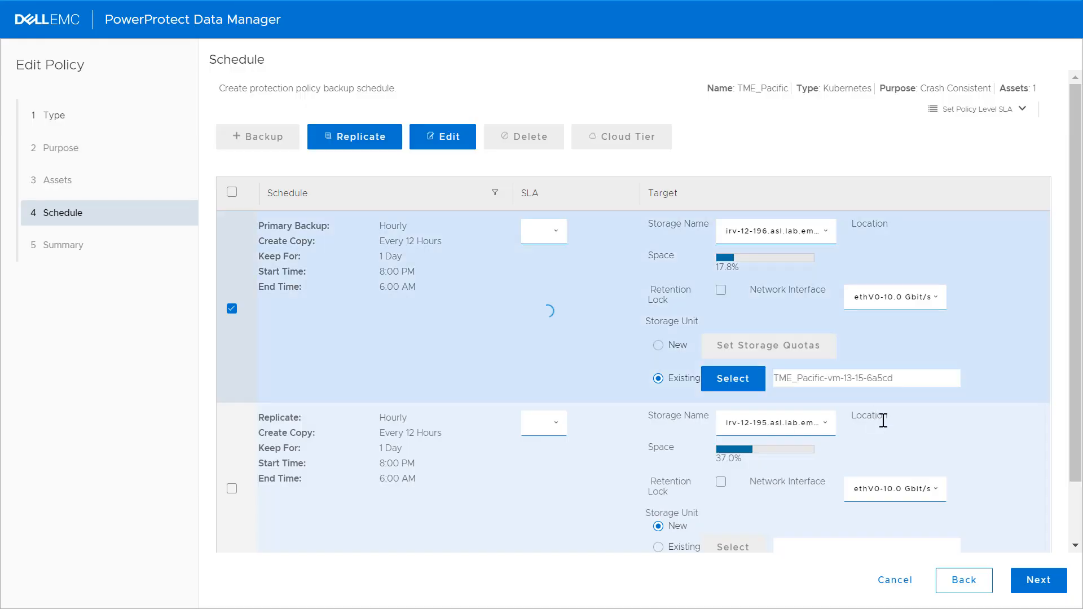
Step: Finish editing the TME_Pacific policy with its new replication schedule and go to the jobs list
scroll(971, 437, "down", 2)
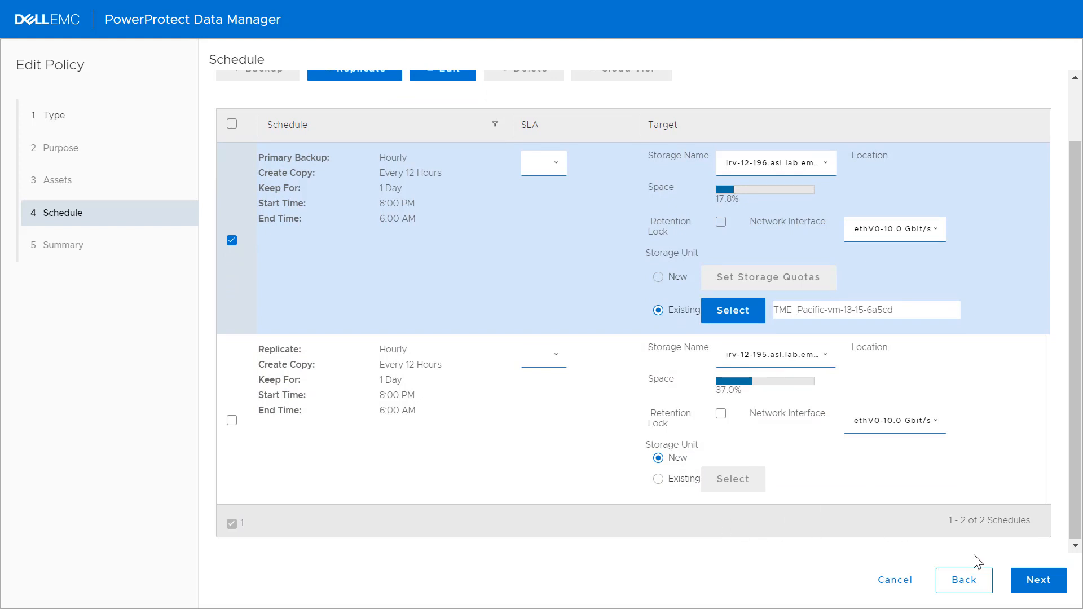
left_click(1037, 582)
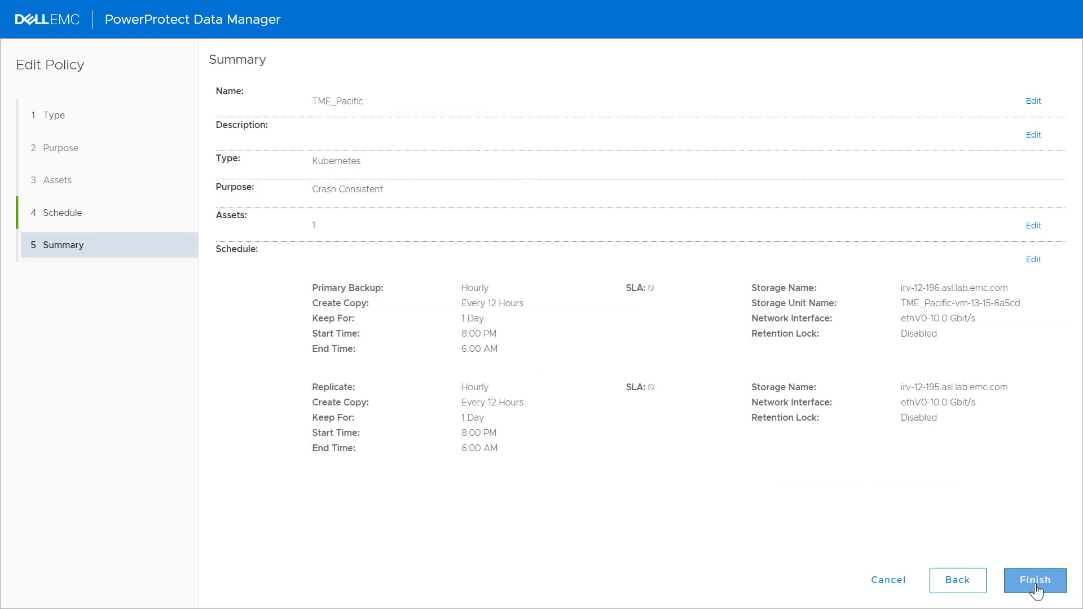
left_click(1037, 586)
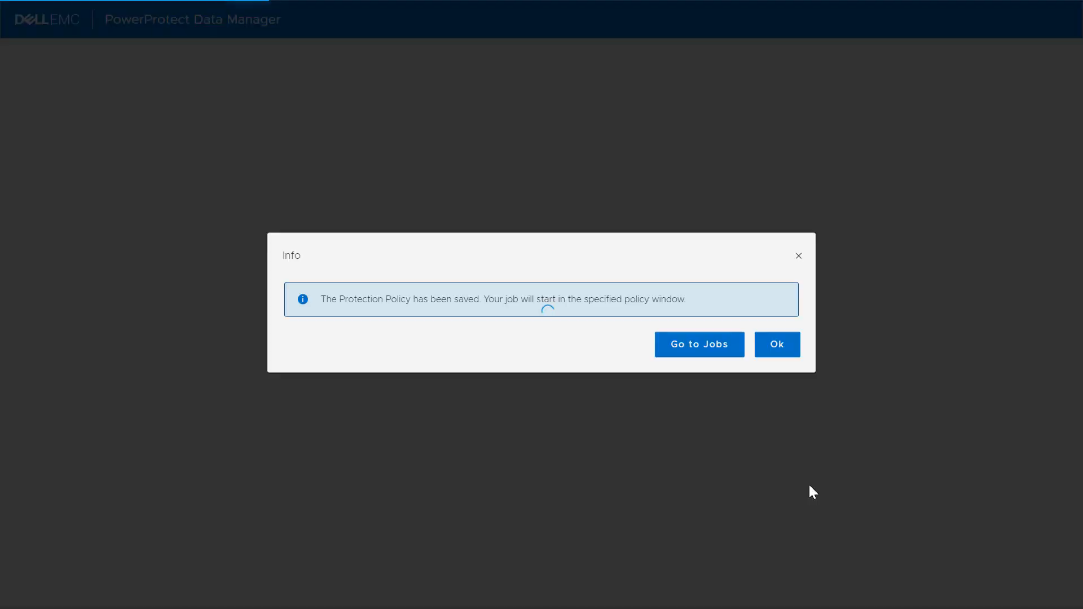
left_click(699, 349)
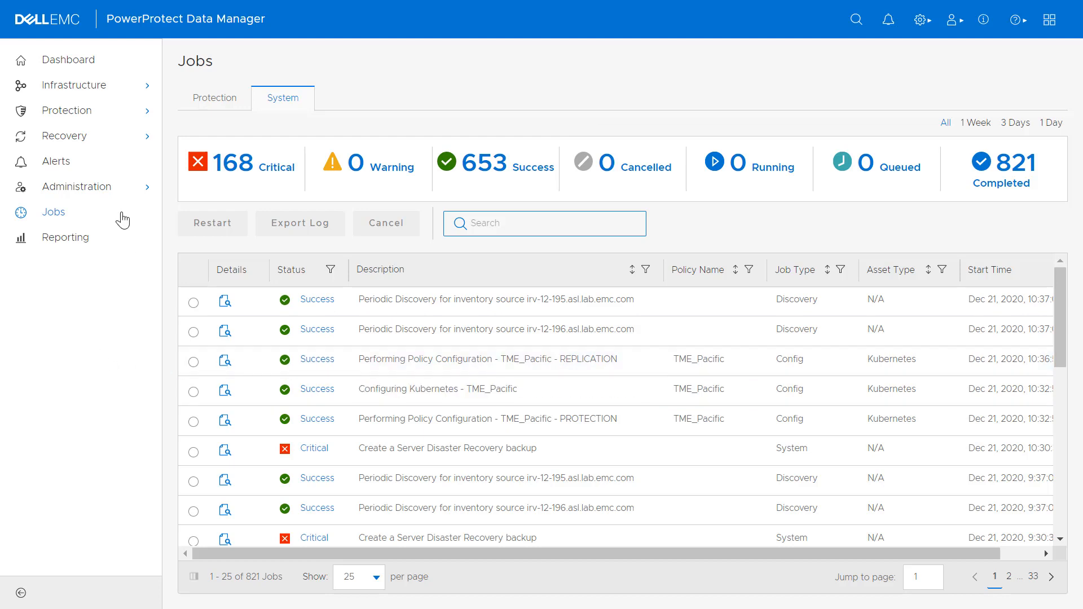
Step: Start an ad-hoc protection of the TME_Pacific policy covering all assets defined in it
left_click(73, 110)
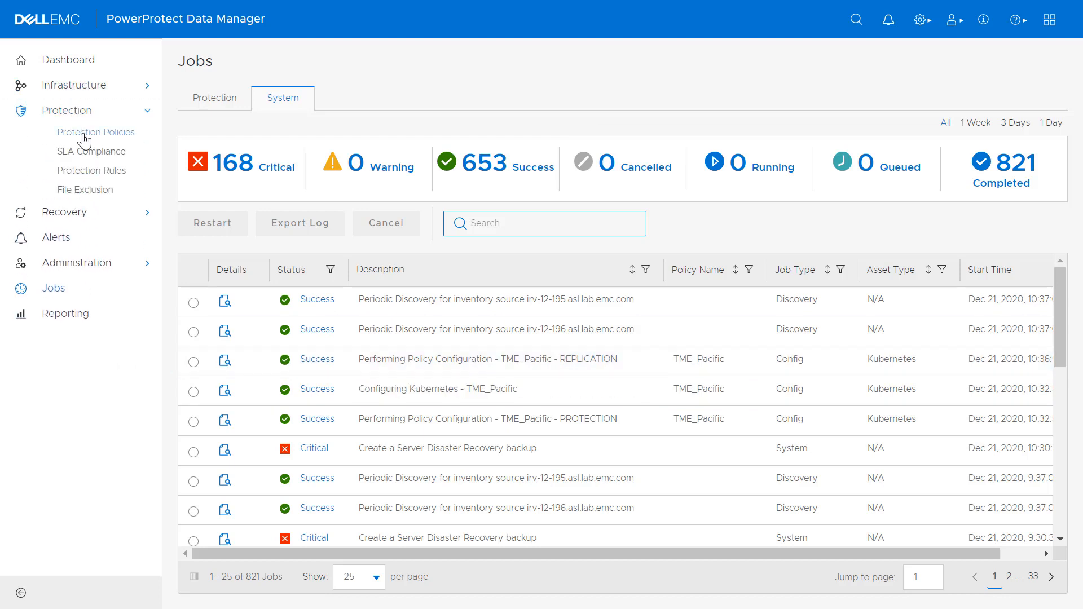
left_click(82, 135)
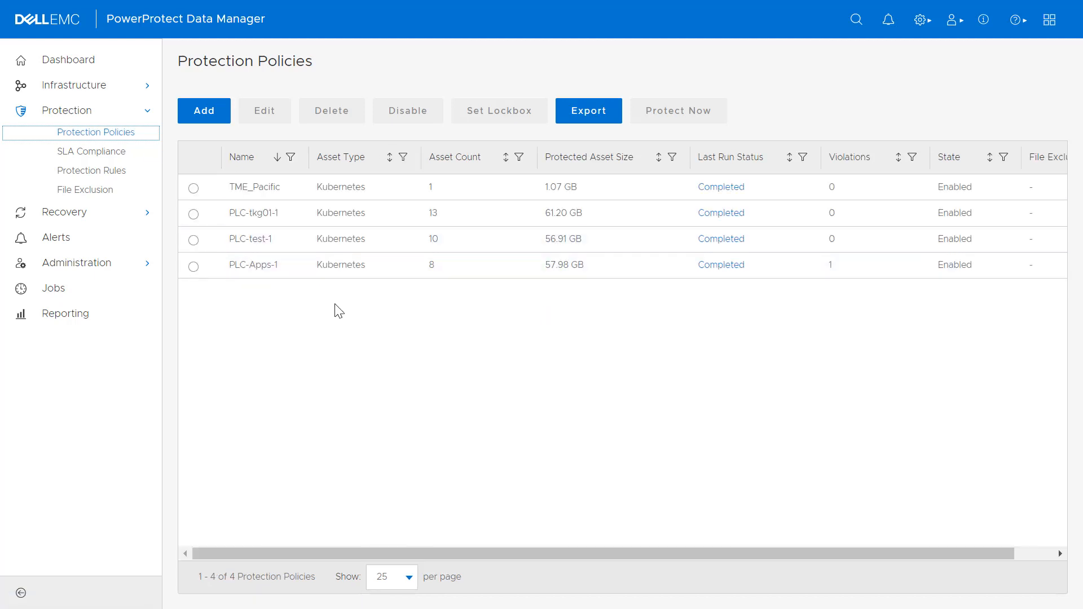
left_click(193, 190)
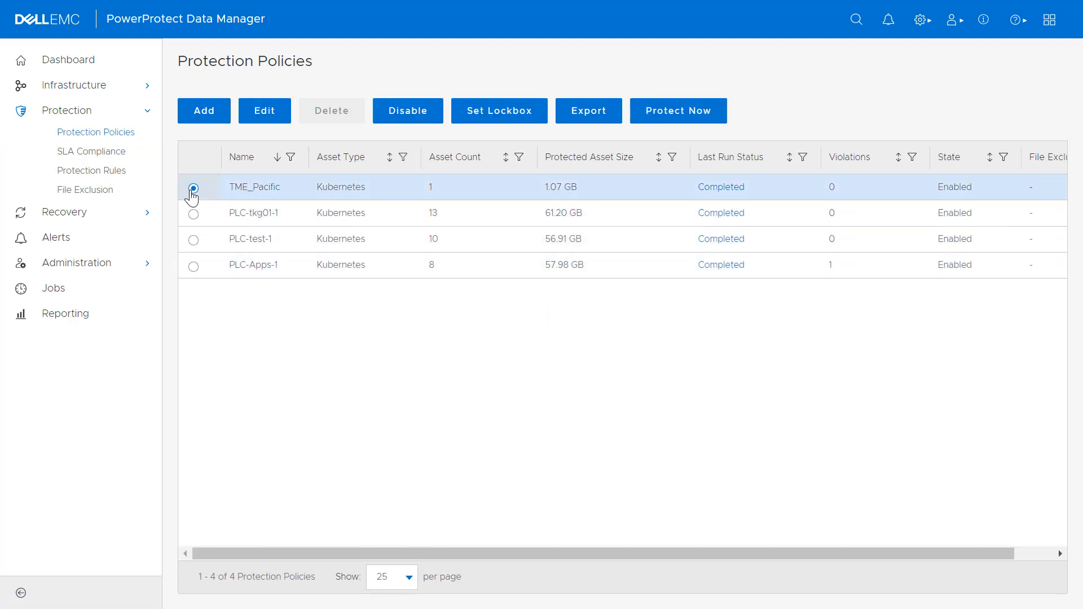
left_click(670, 115)
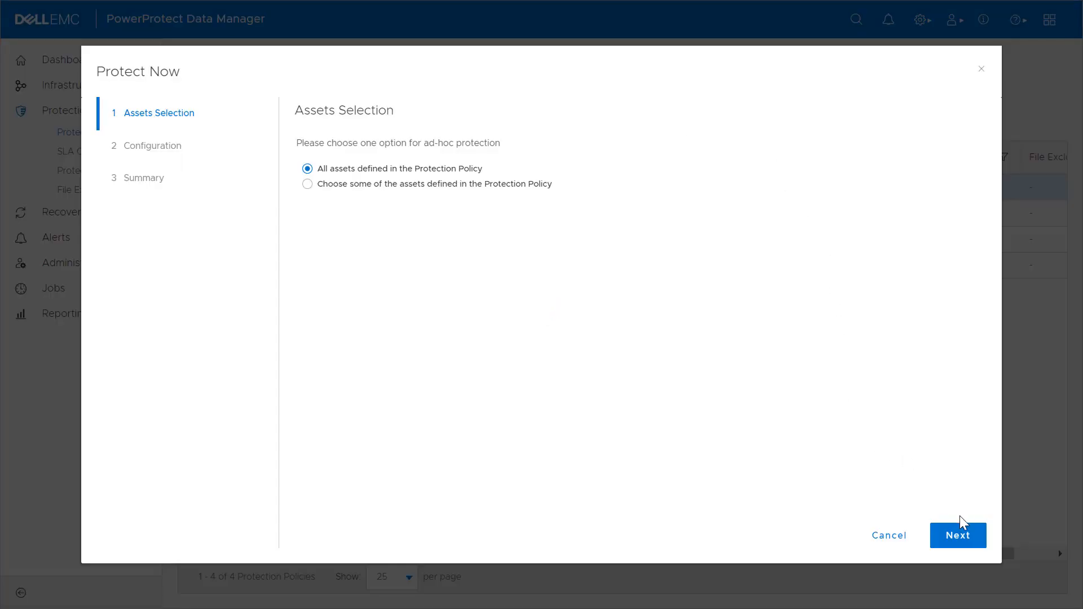
left_click(963, 539)
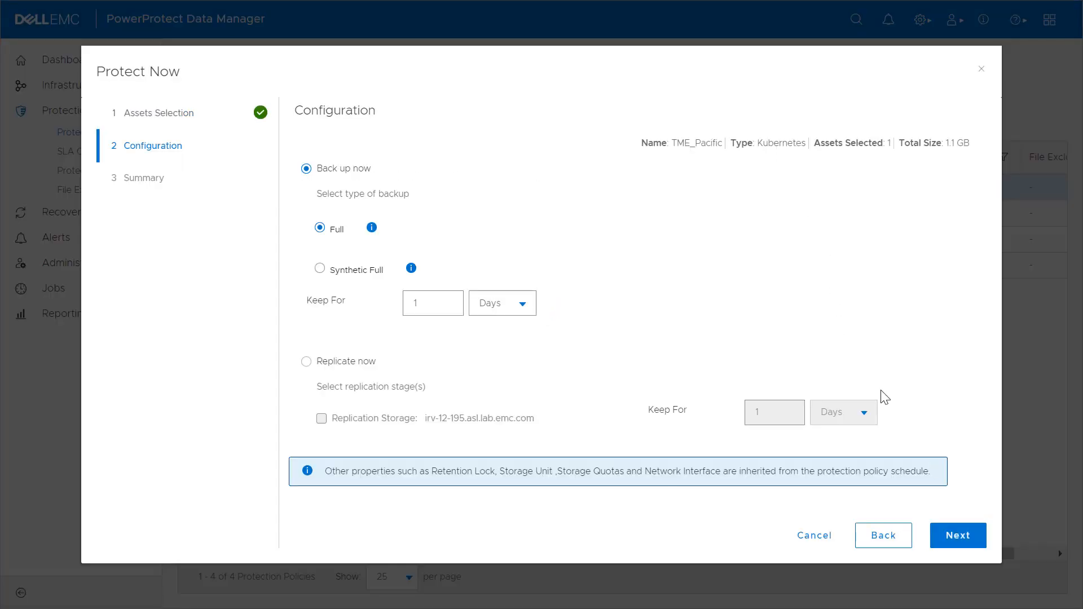
Step: Configure an immediate replication to irv-12-195.asl.lab.emc.com with copies kept for 1 day, and run it
left_click(306, 361)
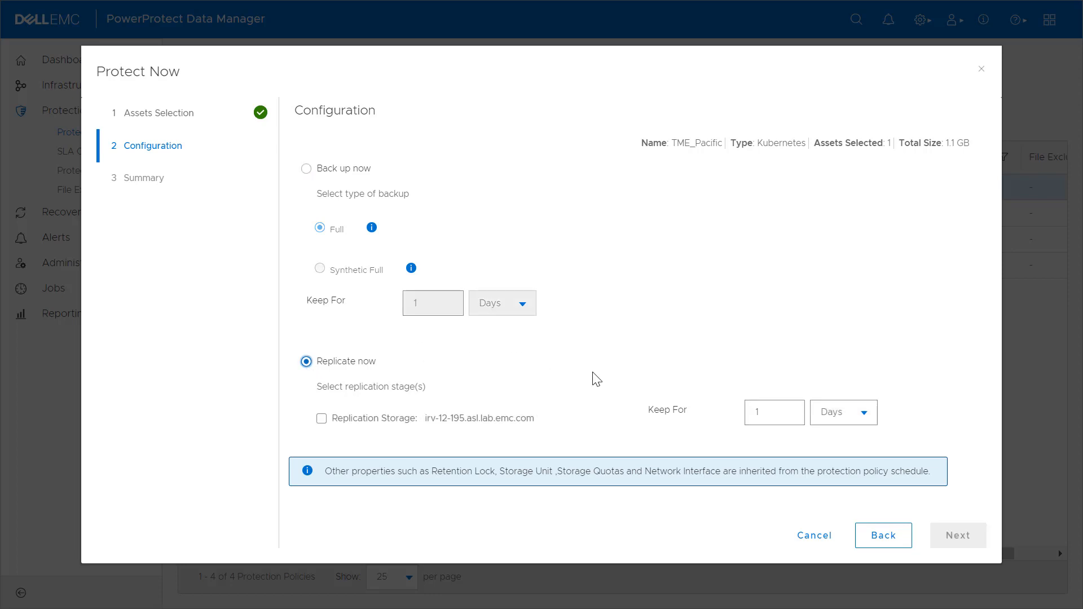
left_click(323, 422)
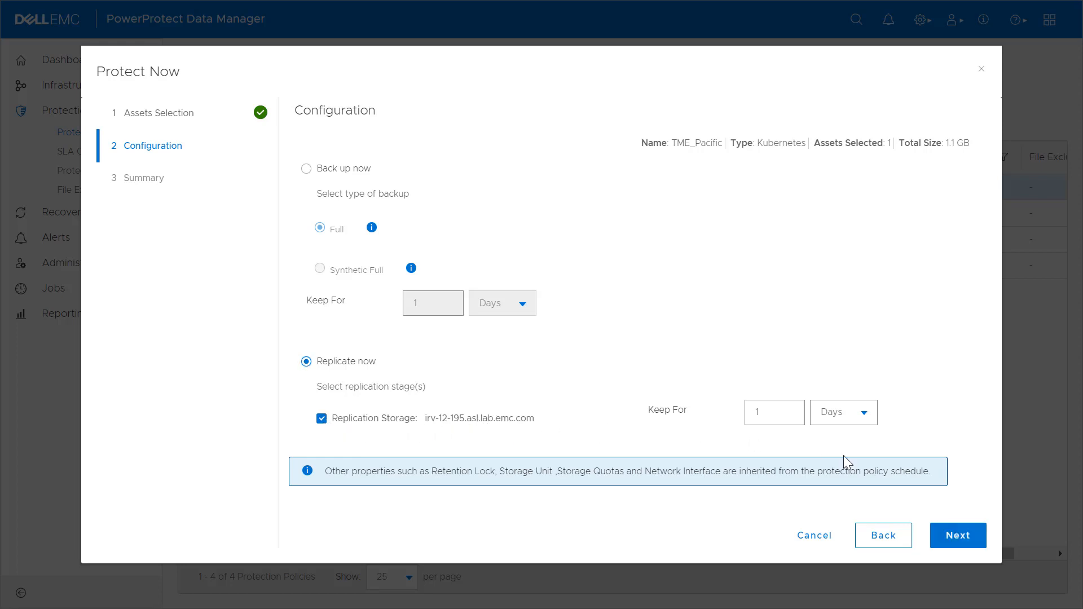
left_click(958, 538)
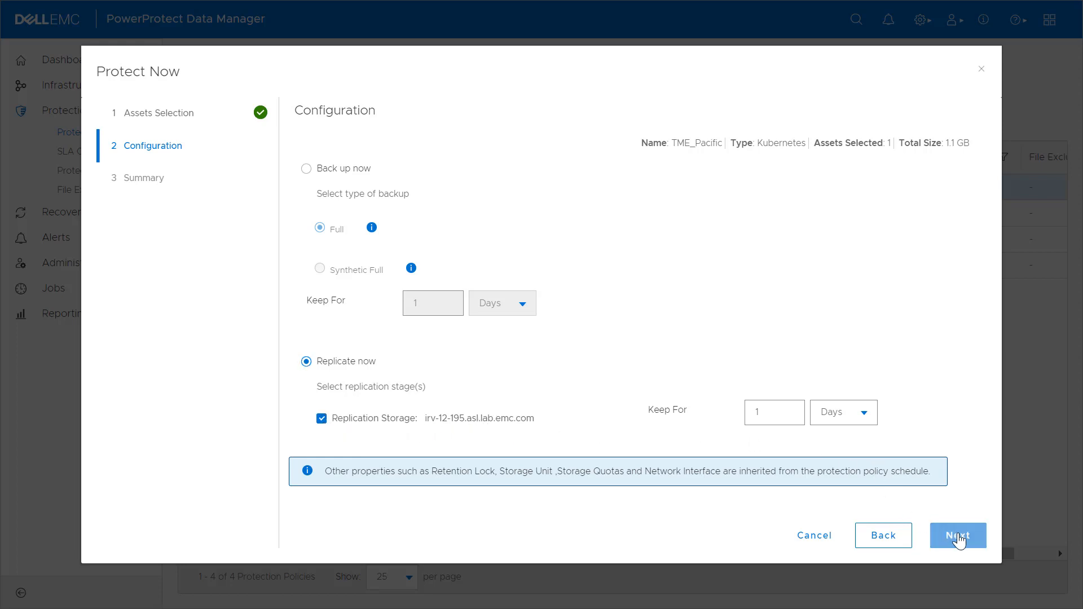
left_click(958, 538)
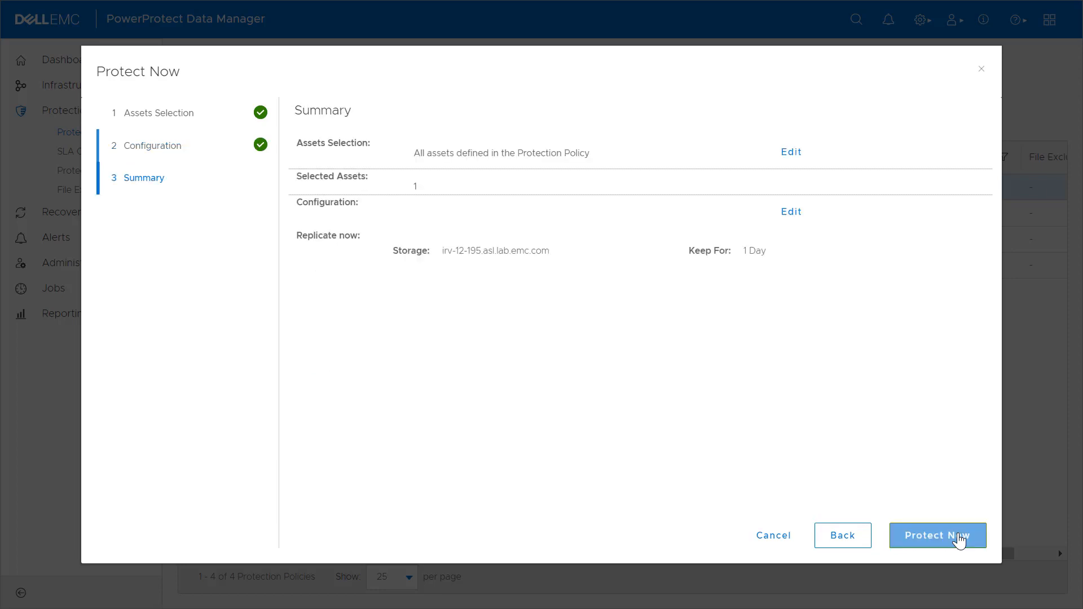
left_click(959, 536)
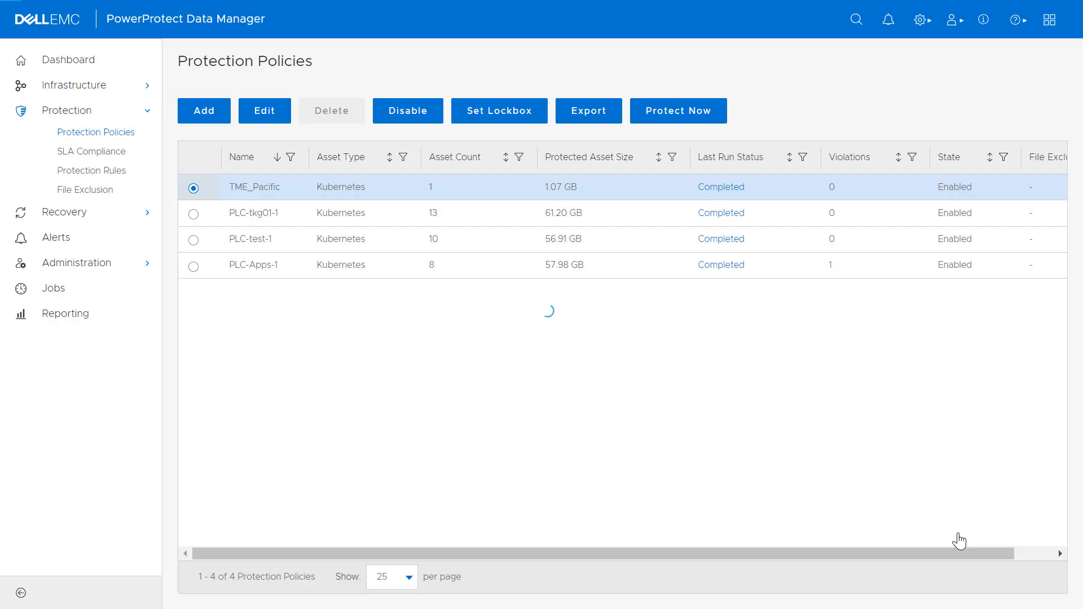
Step: Check the manual TME_Pacific replication job's details, refresh its dk-k8s-demo task summary, and return to the jobs list
left_click(692, 355)
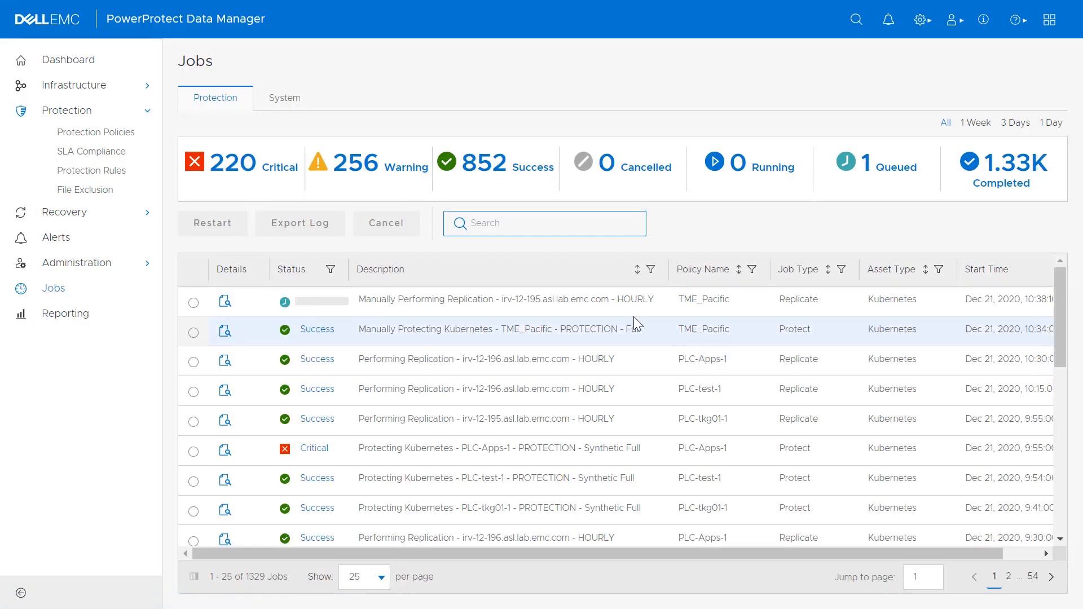
left_click(225, 303)
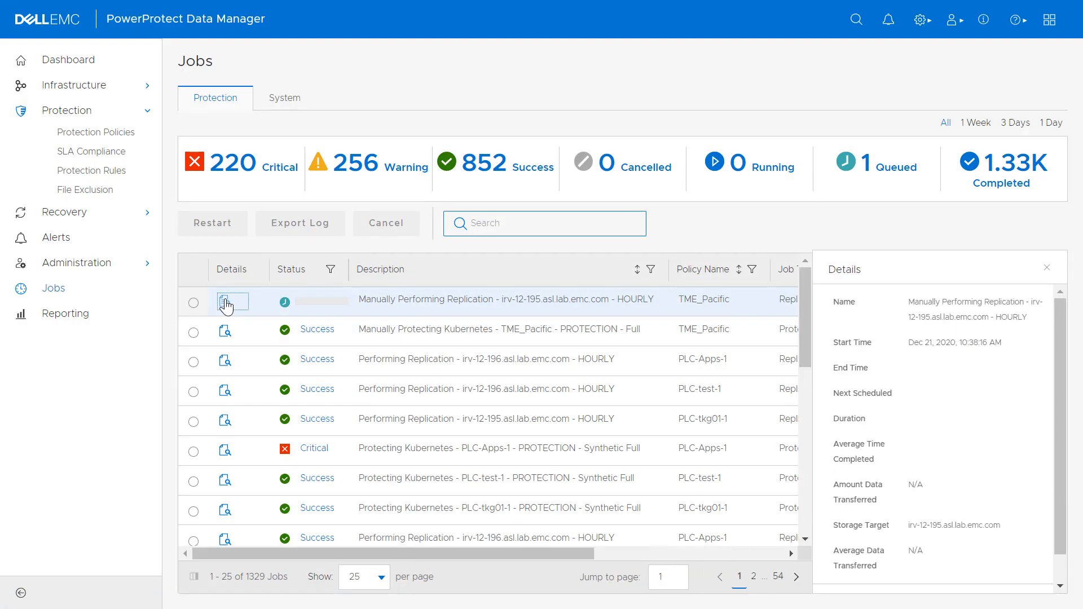
scroll(1061, 377, "down", 1)
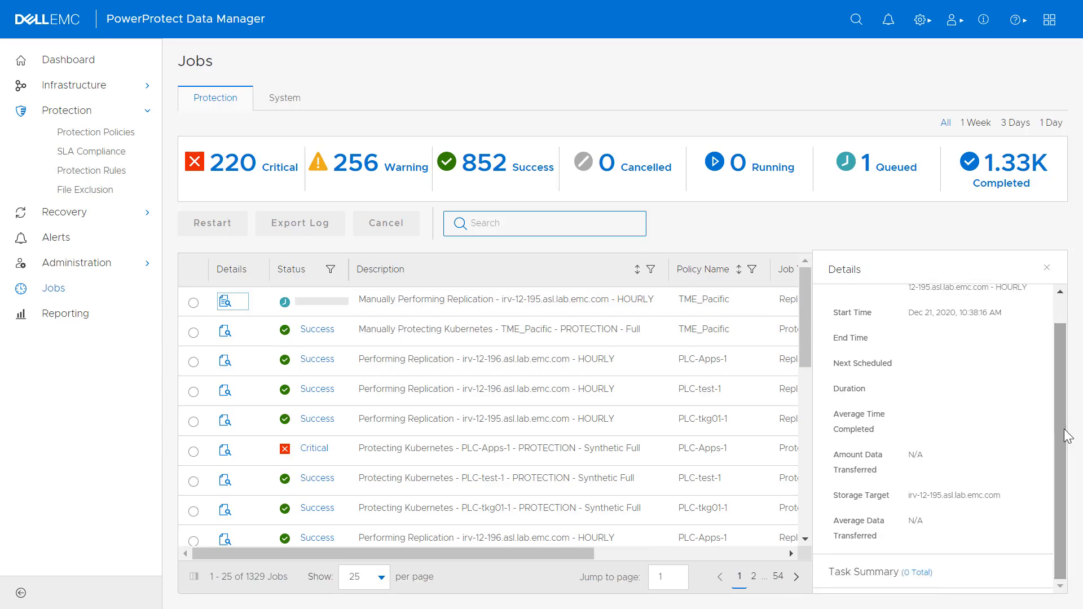
left_click(913, 575)
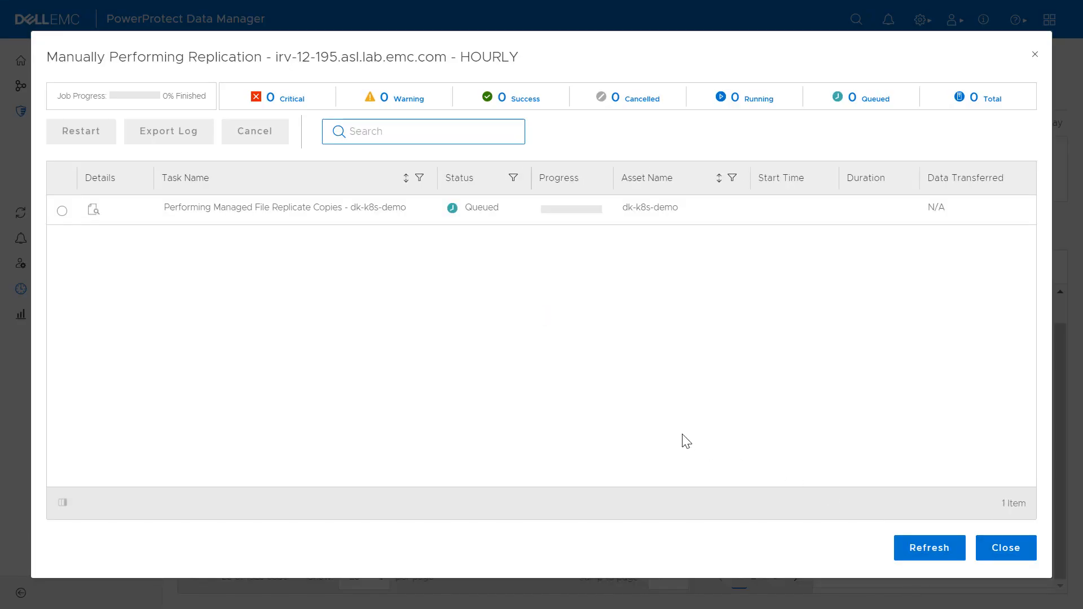
left_click(921, 550)
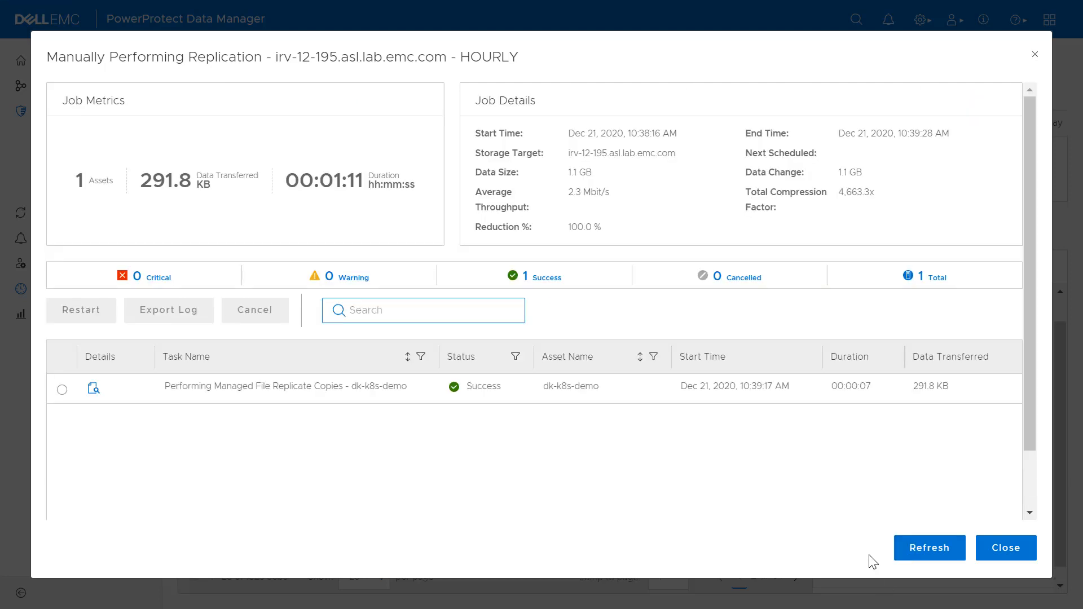
left_click(1012, 555)
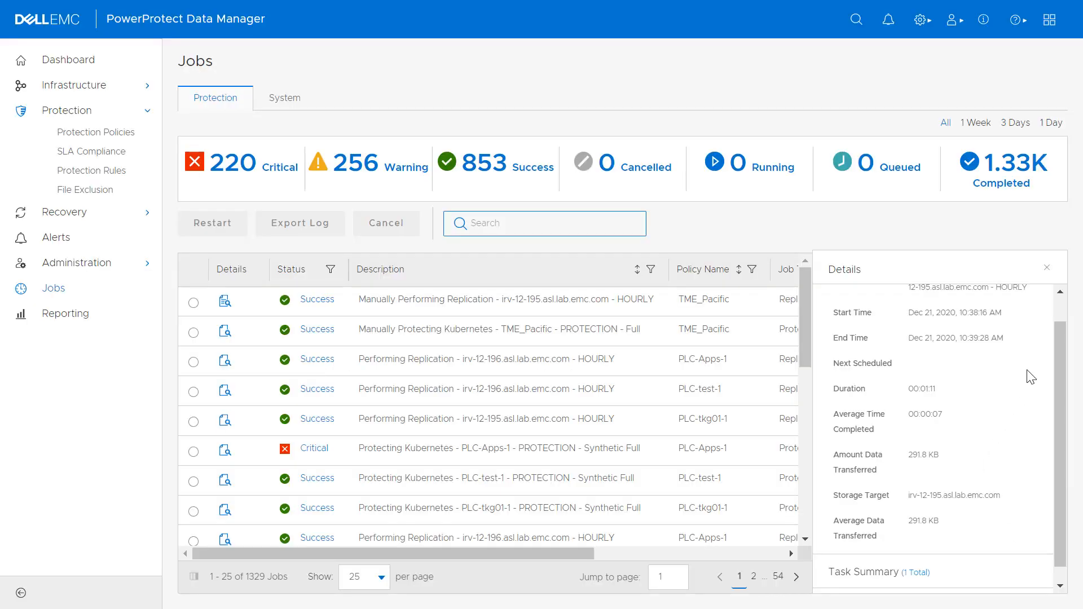
left_click(1046, 267)
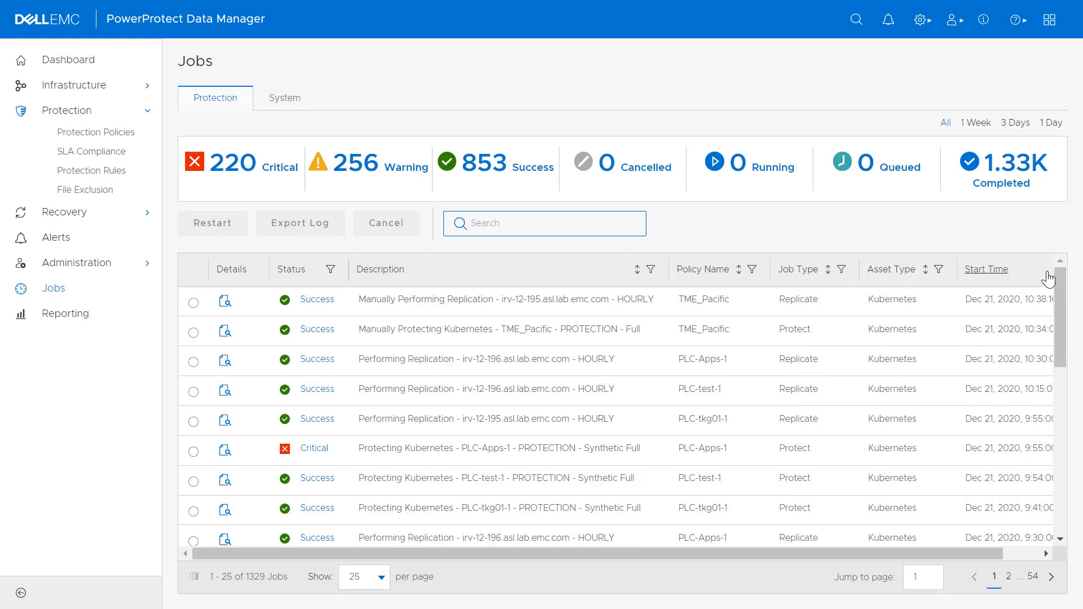
Step: Go to the Kubernetes recovery assets and search for "demo"
left_click(74, 216)
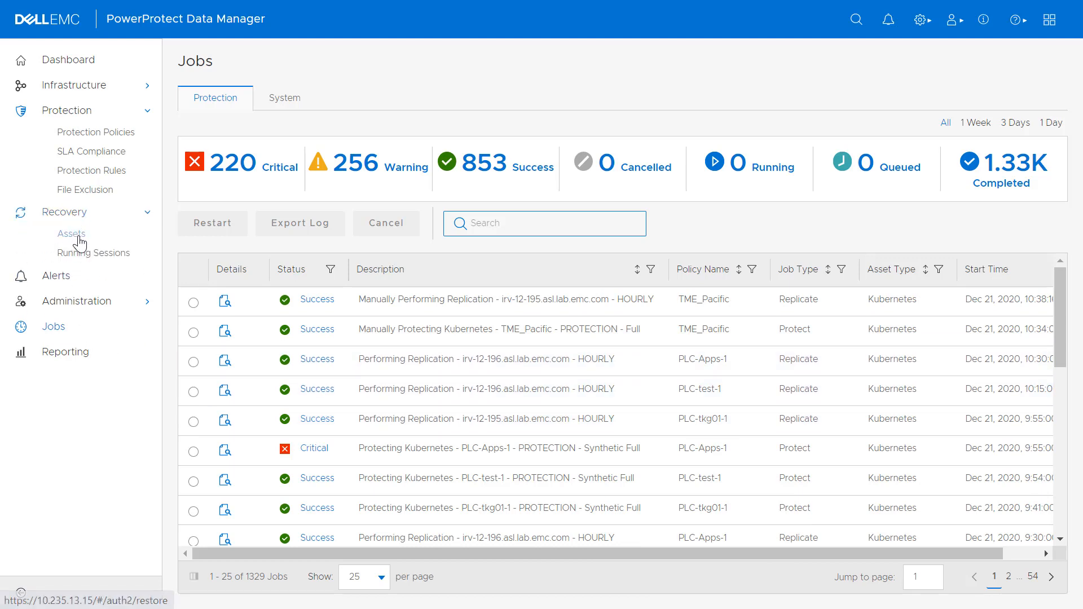
left_click(71, 237)
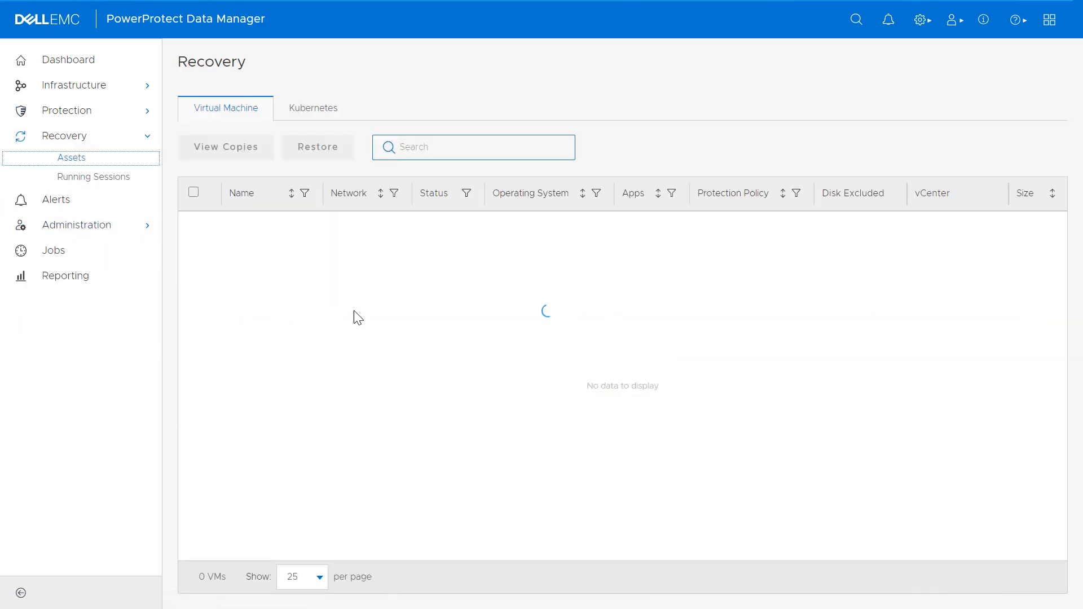
left_click(324, 114)
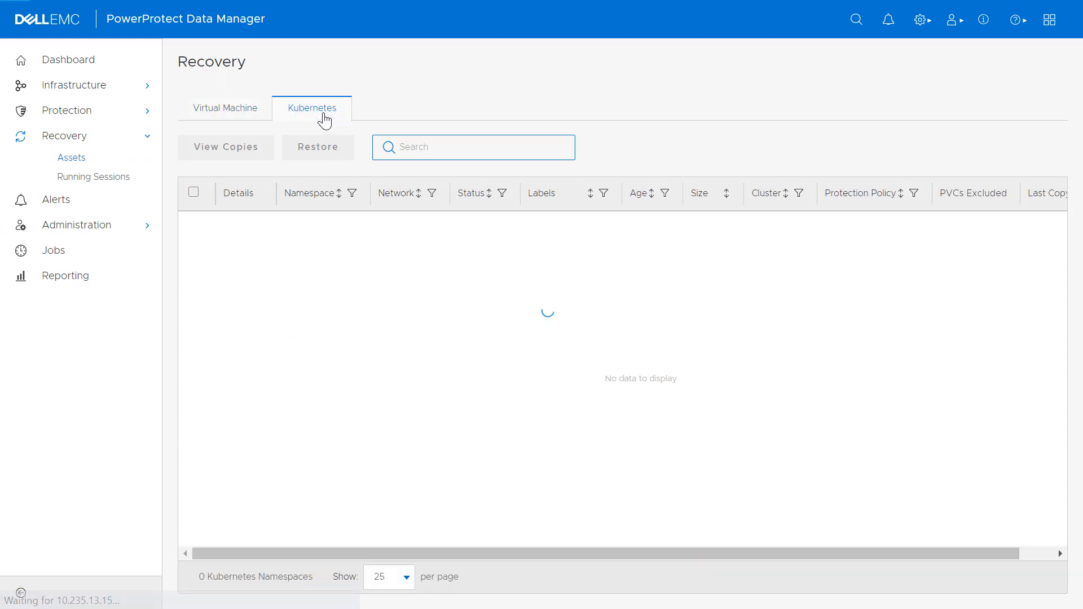
left_click(433, 150)
type("demo")
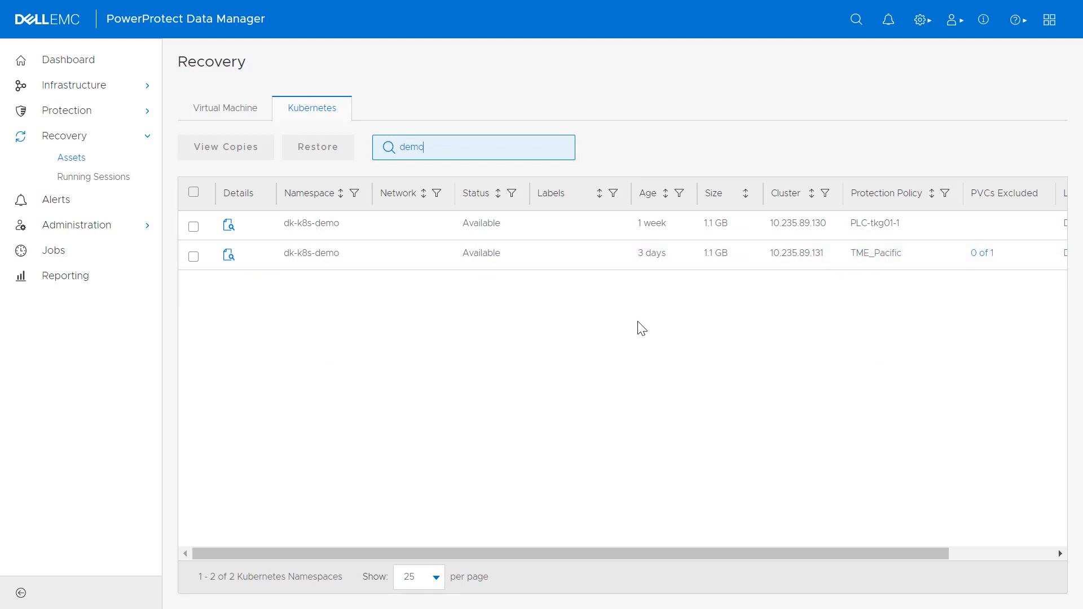
Step: View the copies of the dk-k8s-demo namespace protected by TME_Pacific on both of its DD storage targets
left_click(193, 258)
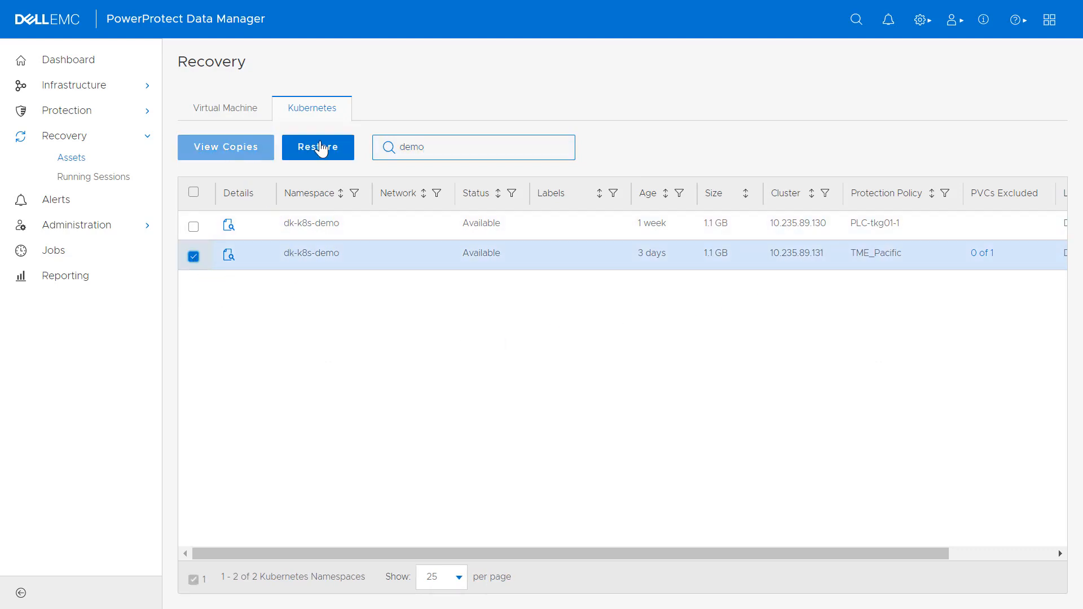
left_click(230, 150)
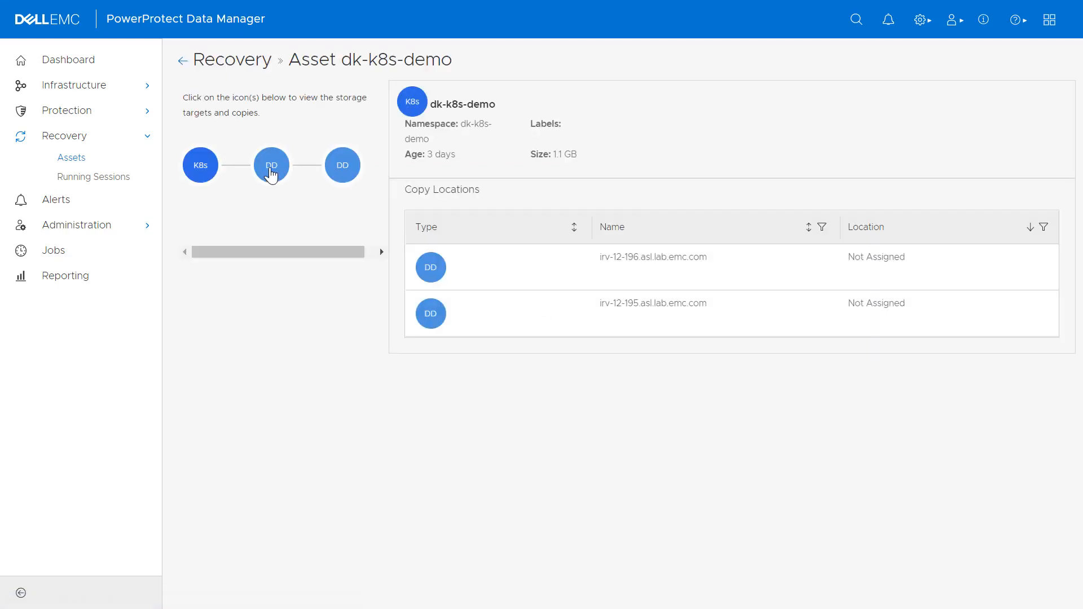
left_click(272, 172)
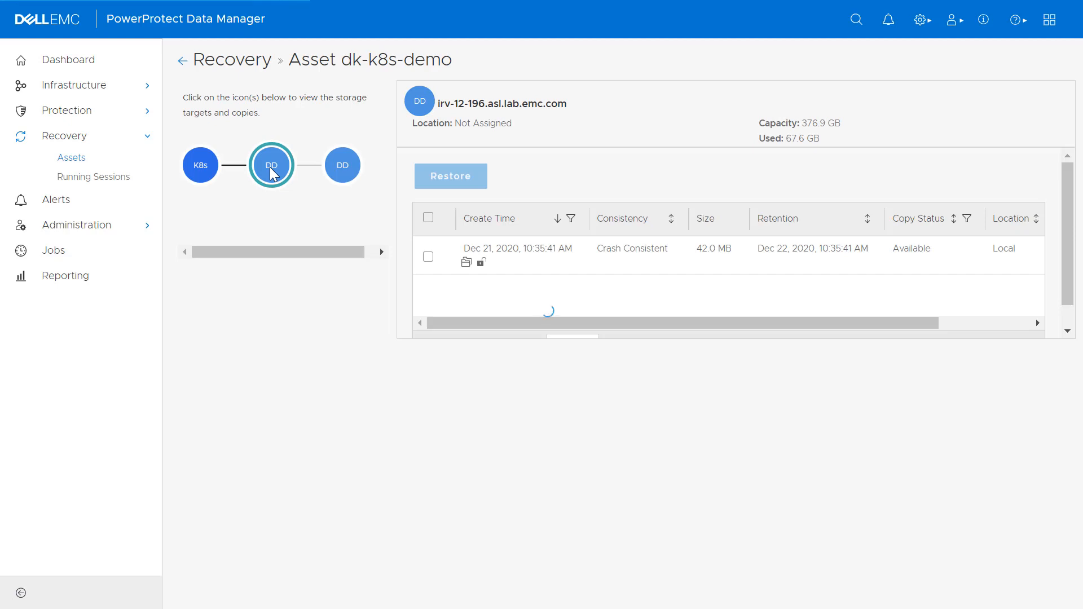
left_click(343, 175)
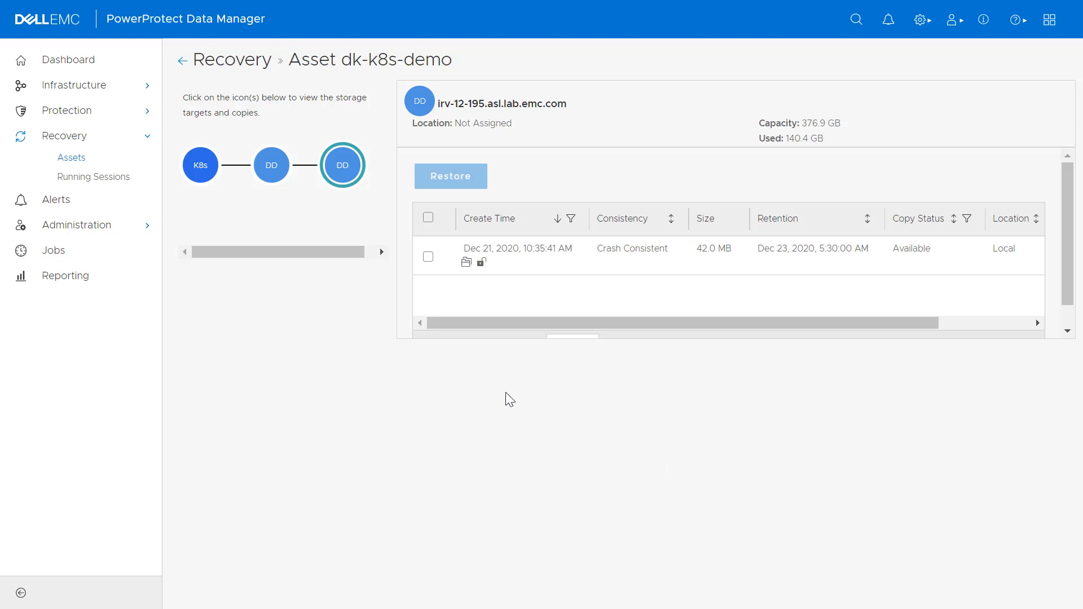
Step: Start restoring the Dec 21, 2020, 10:35:41 AM copy stored on irv-12-196.asl.lab.emc.com
left_click(272, 175)
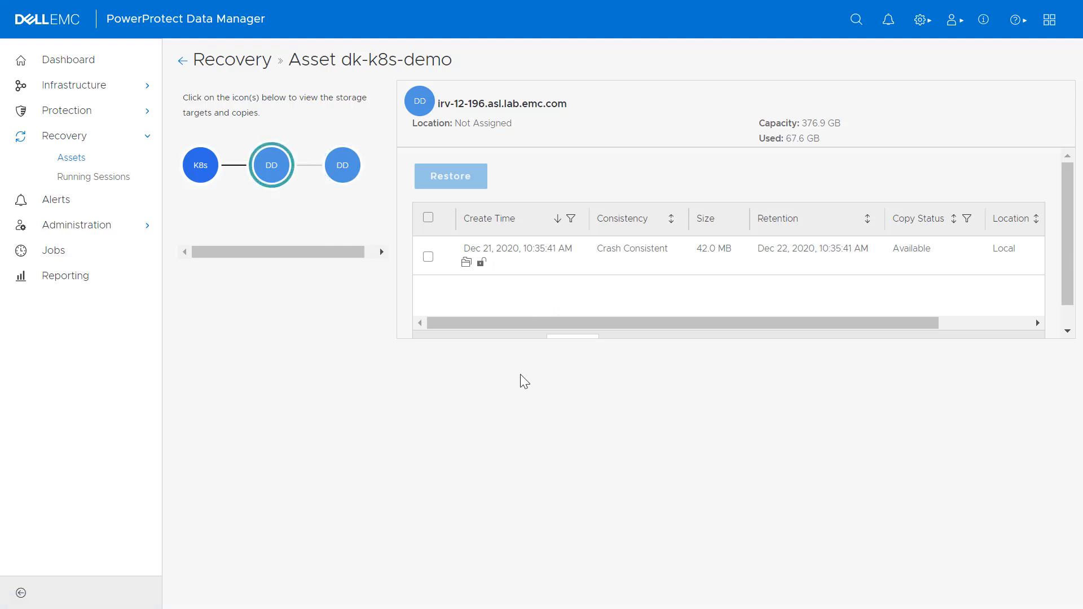
left_click(428, 258)
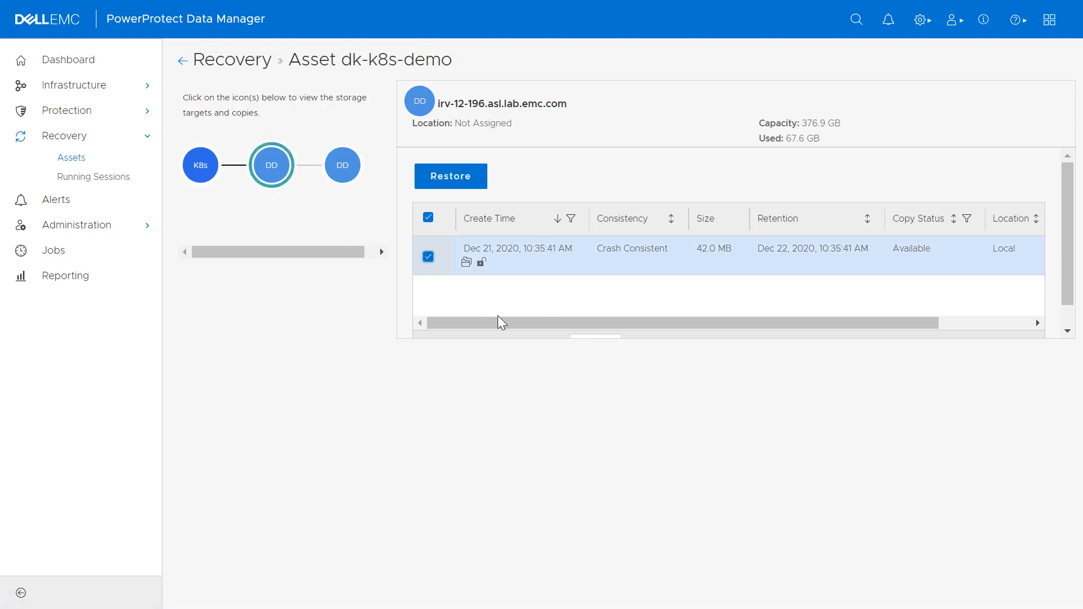
left_click(452, 180)
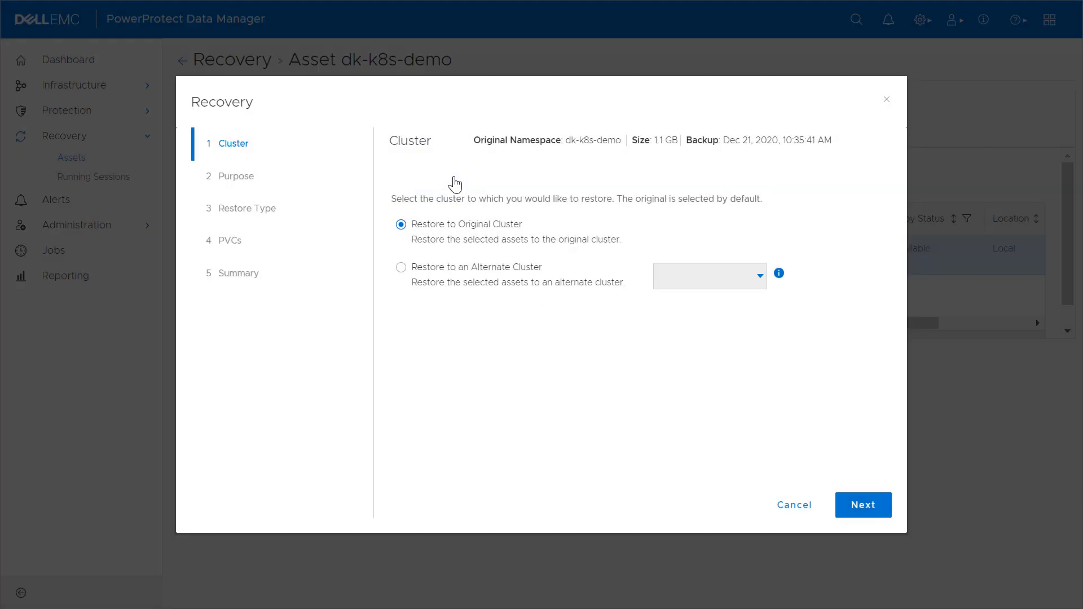
left_click(401, 267)
left_click(759, 276)
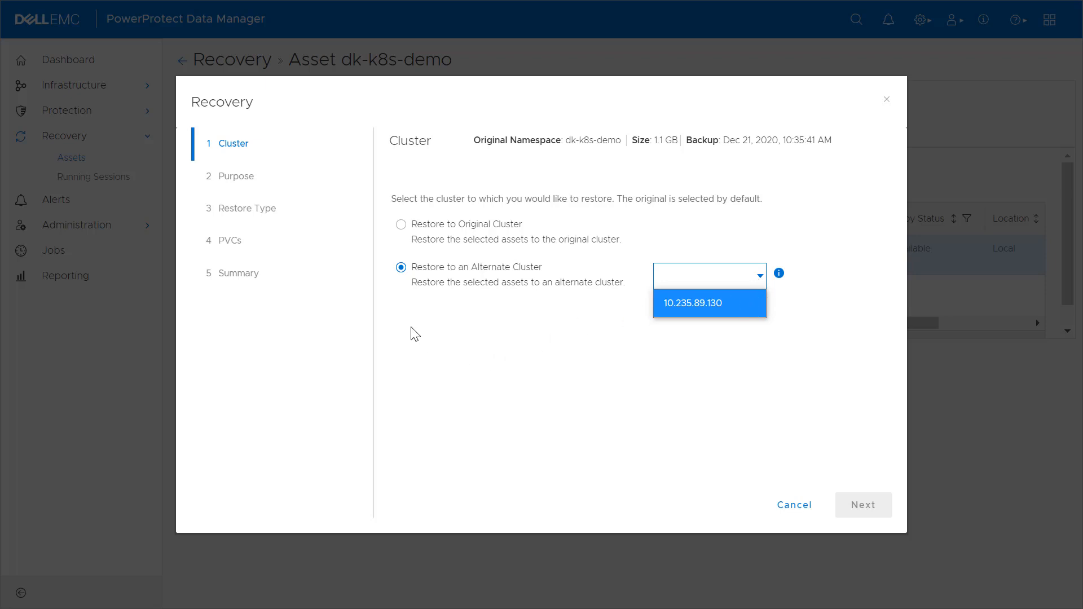
left_click(401, 225)
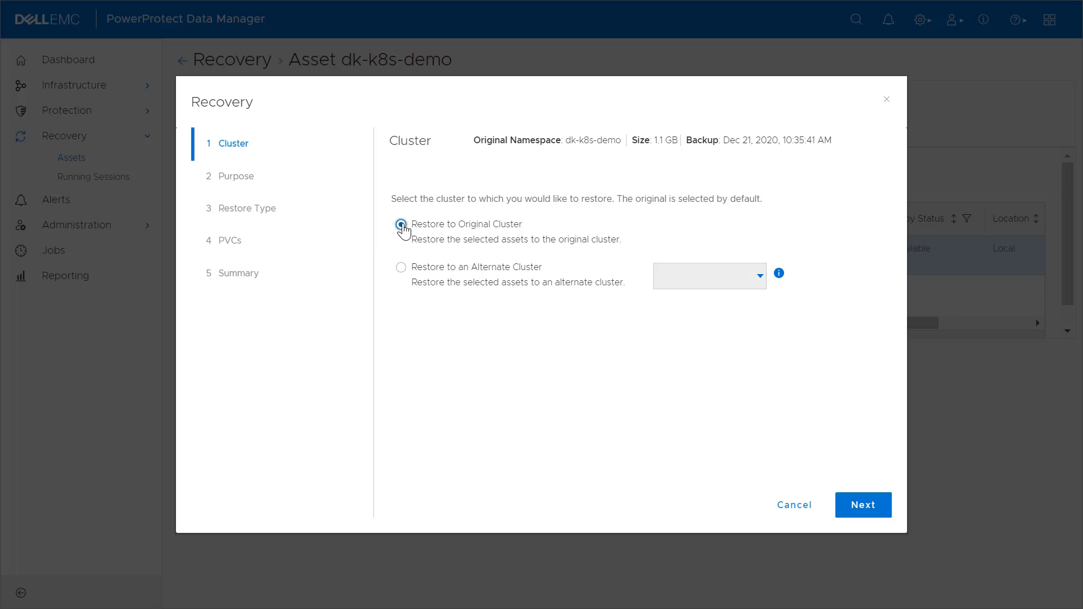
Step: Restore the namespace and selected PVCs on the original cluster, targeting a new namespace named tmepacificrestore
left_click(872, 512)
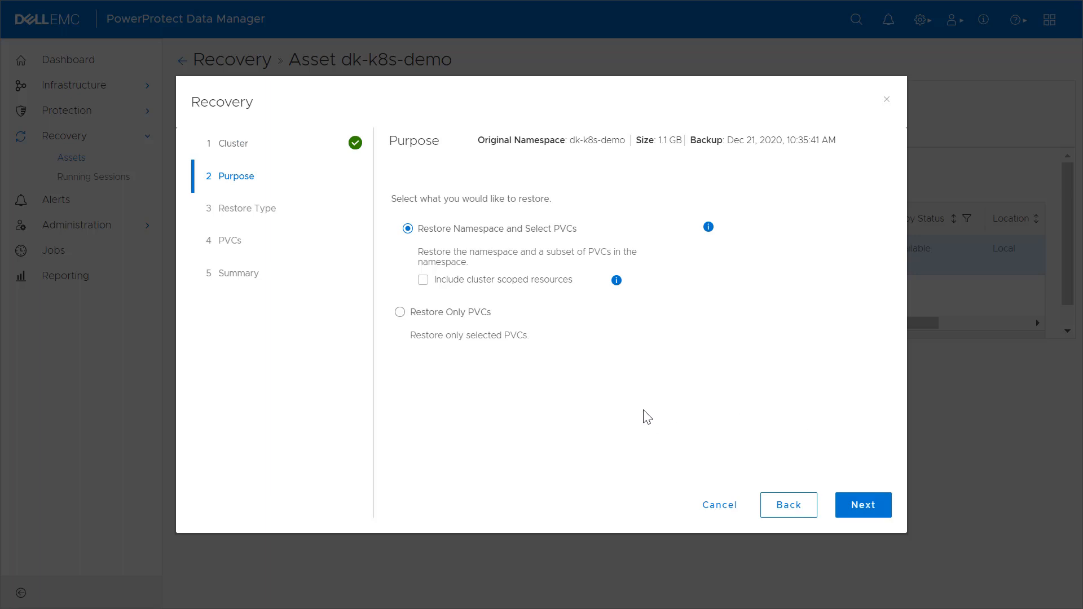
left_click(866, 513)
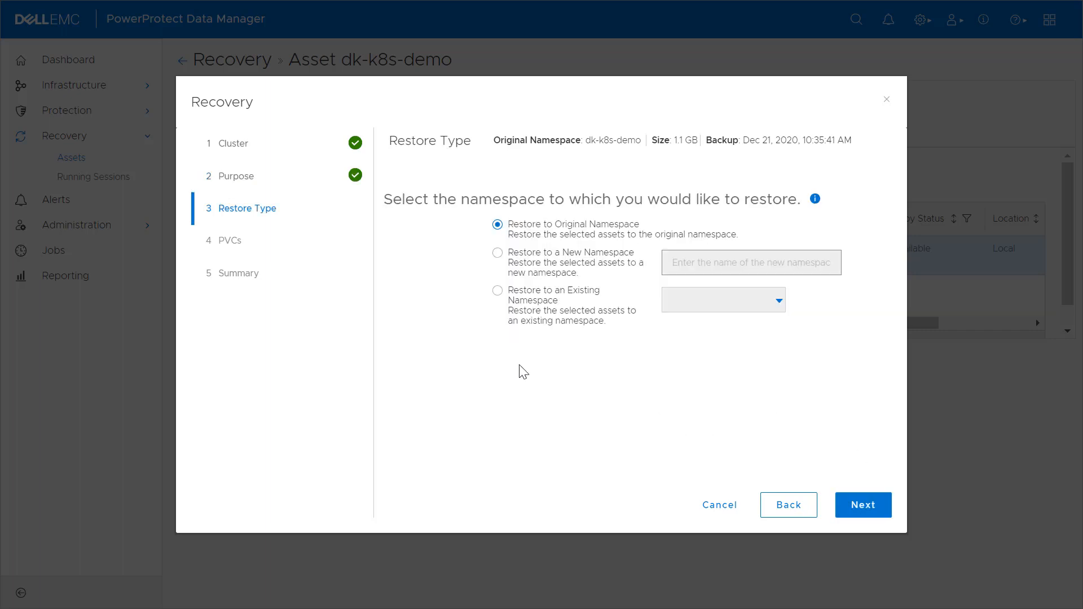
left_click(498, 254)
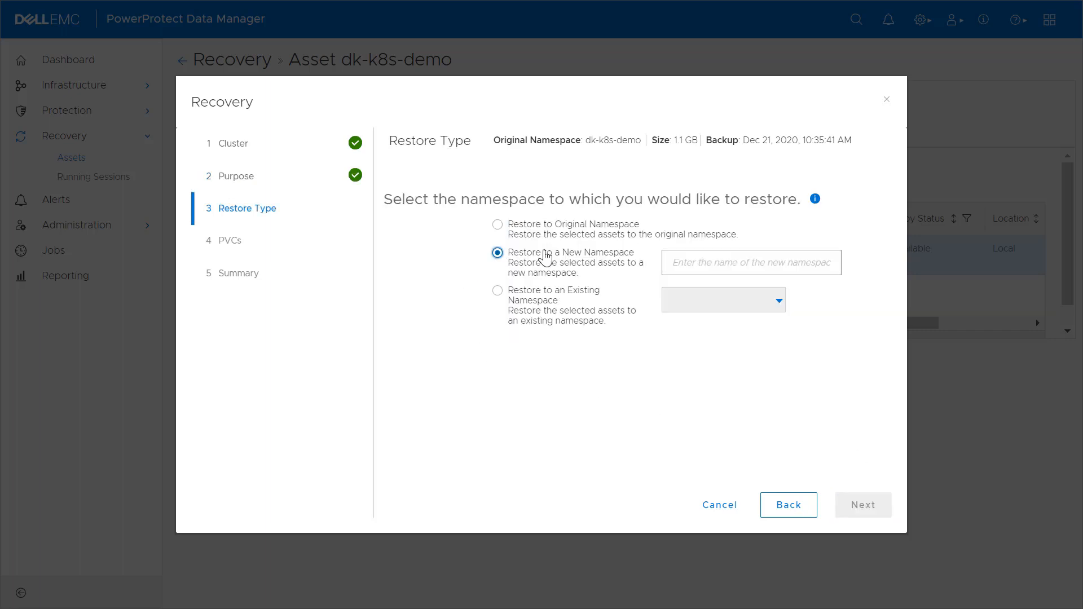
left_click(754, 264)
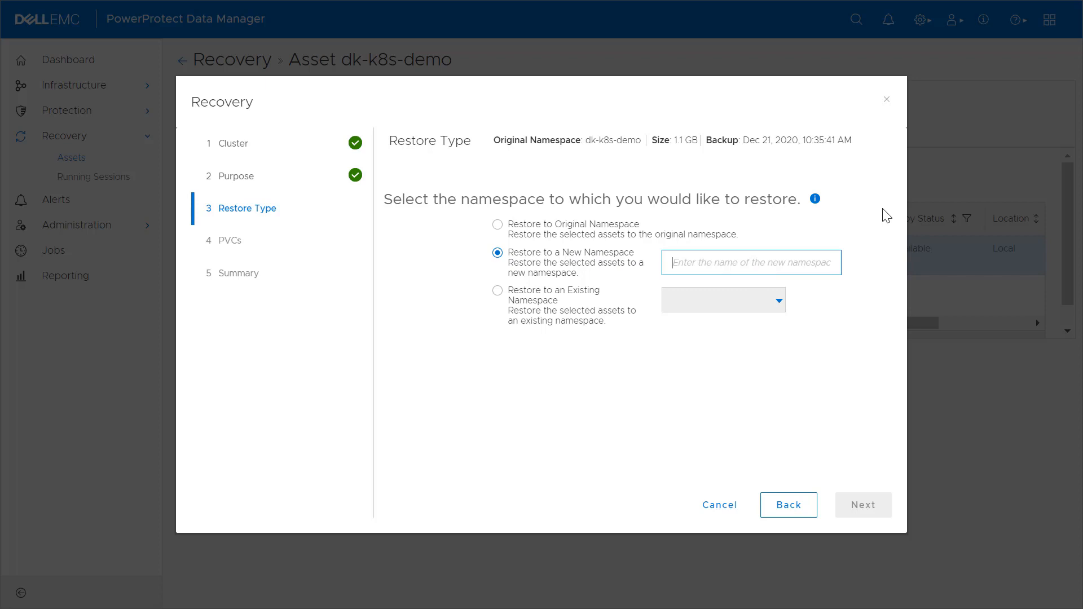
type("tmepacificrestore")
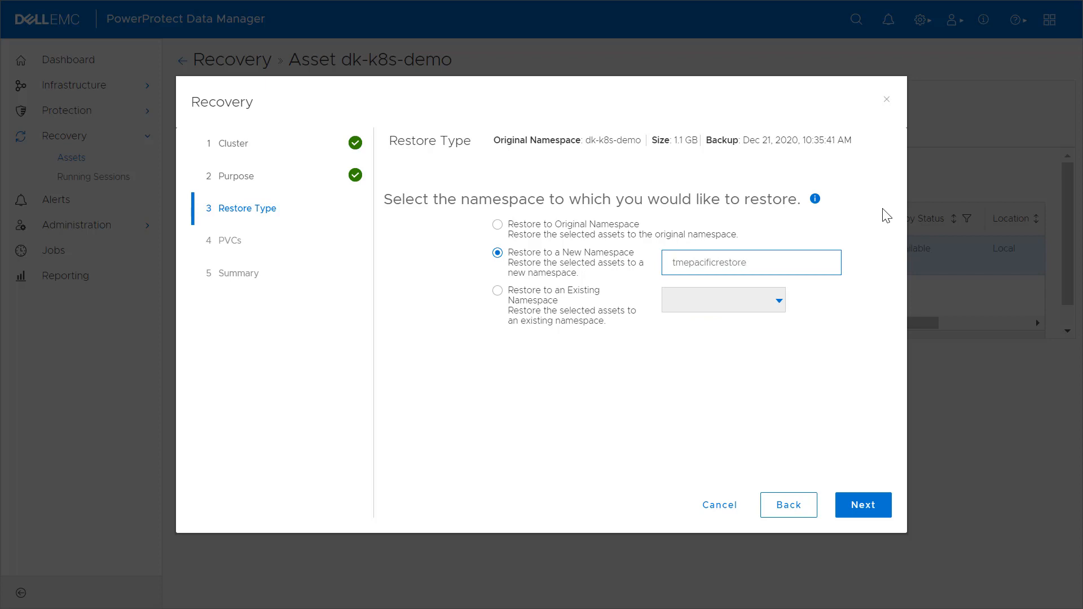
Step: Keep dk-k8s-demo-pvc-1 selected for recovery, review the summary, and start the restore to the new namespace tmepacificrestore
left_click(856, 371)
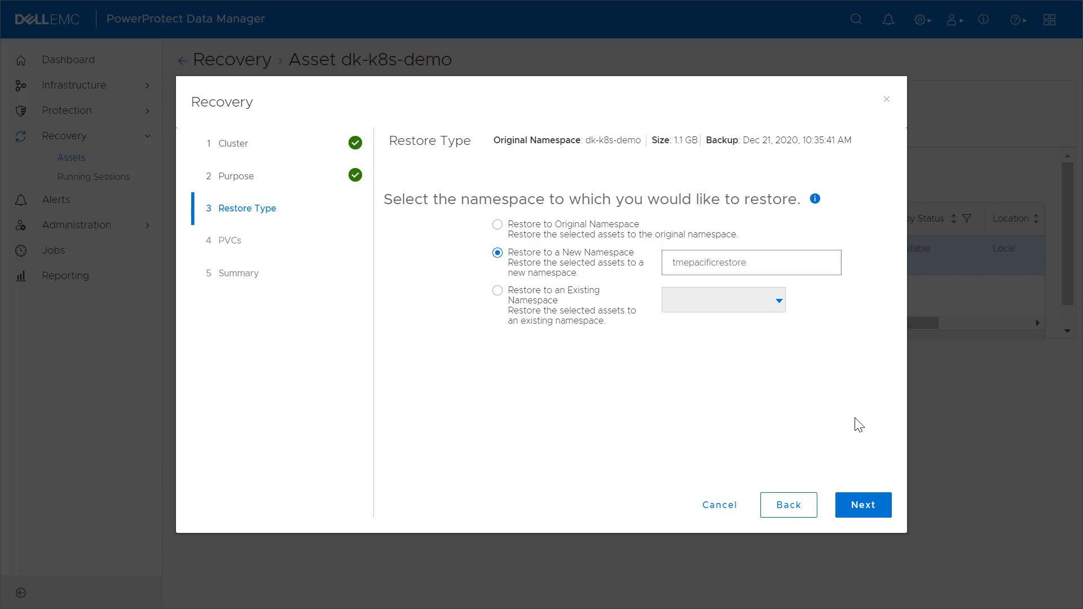
left_click(870, 506)
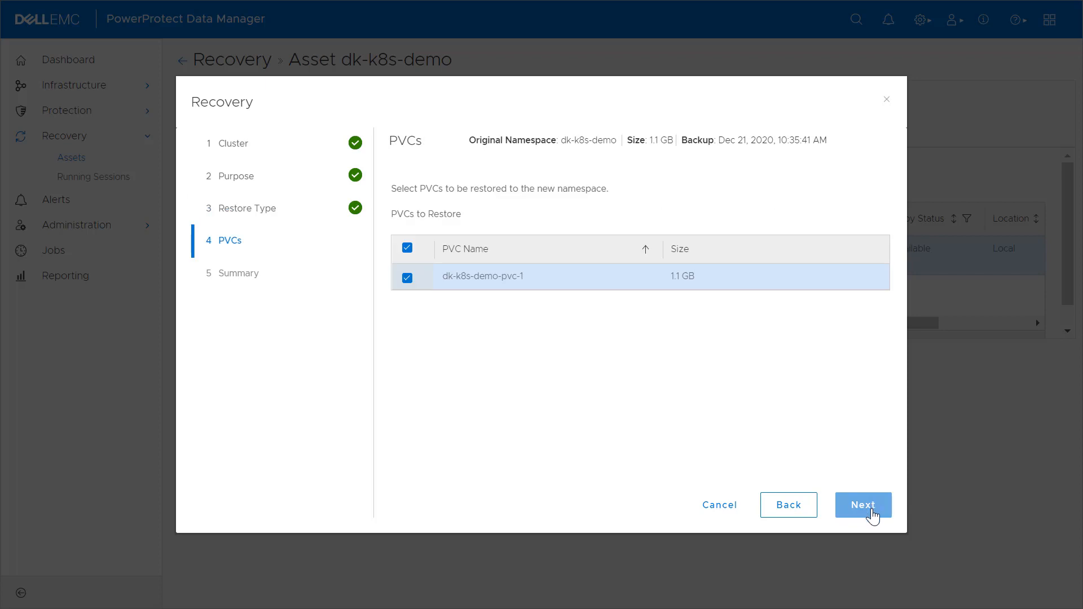
left_click(872, 512)
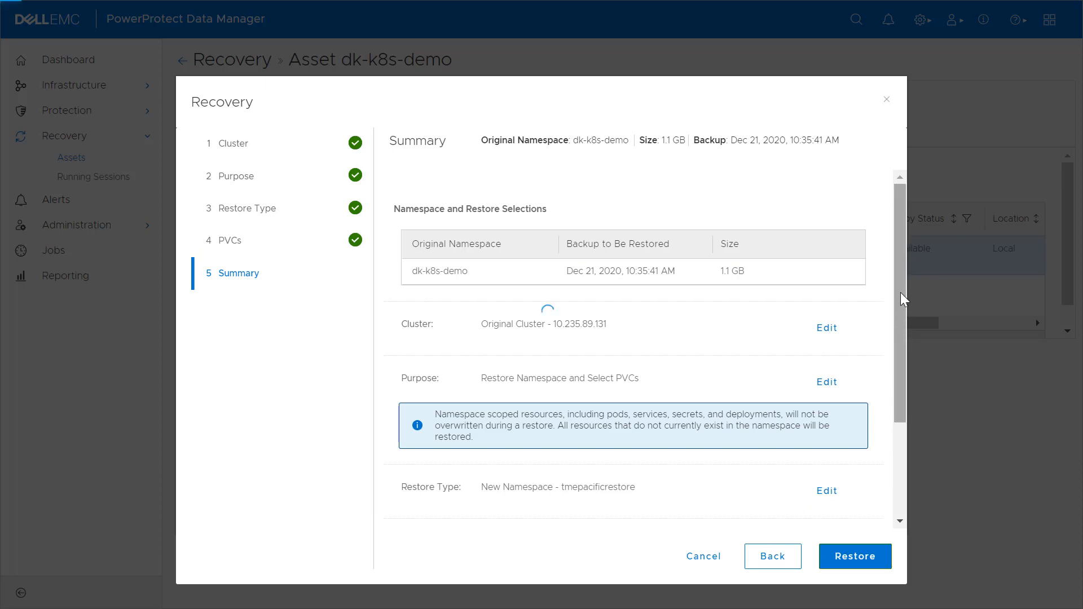
left_click_drag(898, 283, 899, 415)
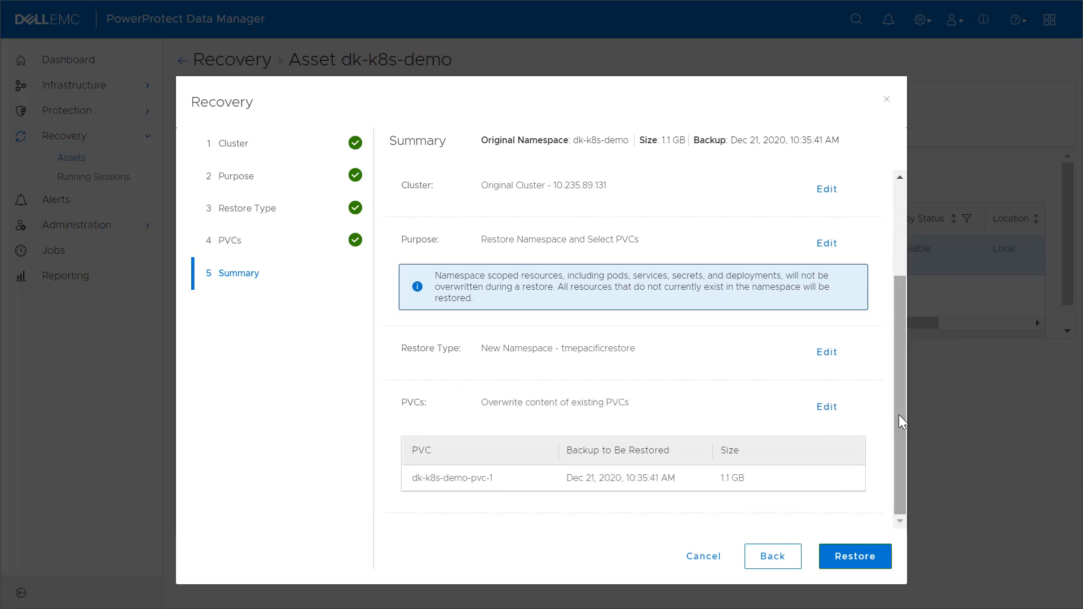
left_click(850, 562)
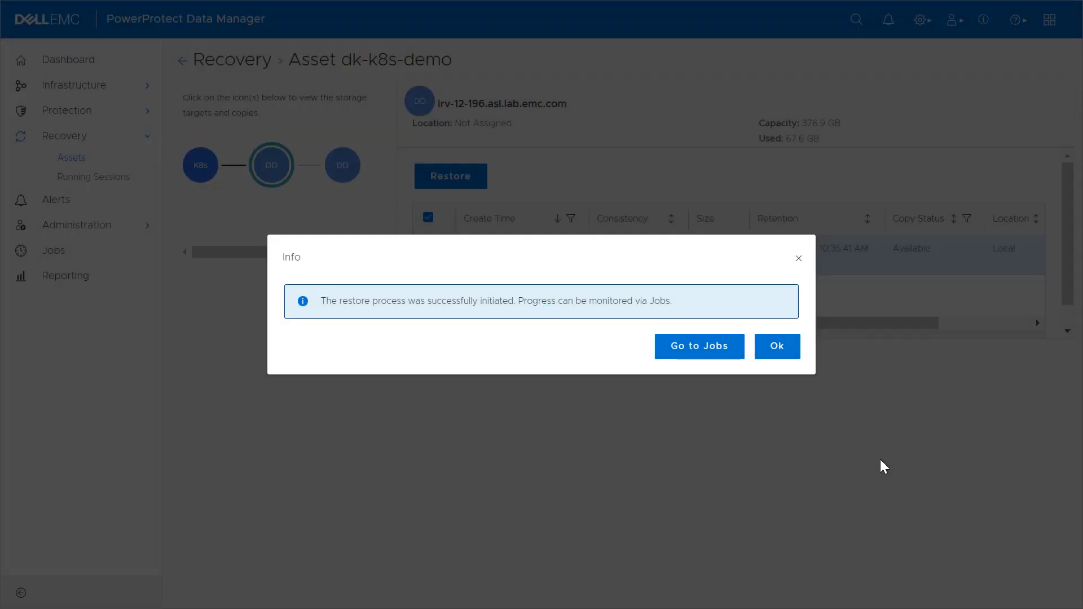
Step: Open the task summary of the tmepacificrestore restore job from the jobs list and refresh its progress
left_click(692, 354)
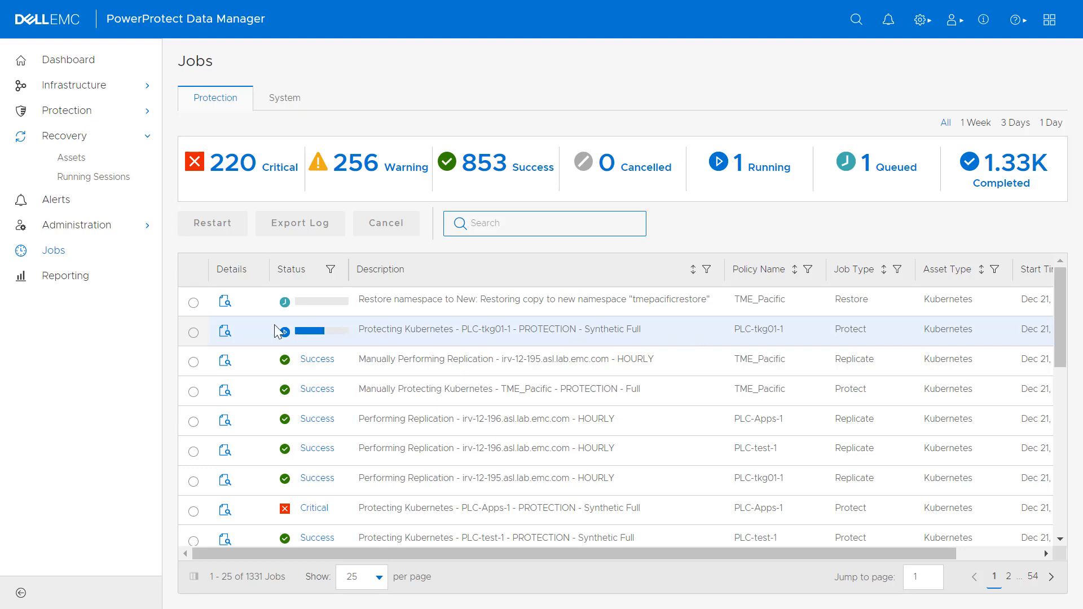
left_click(226, 304)
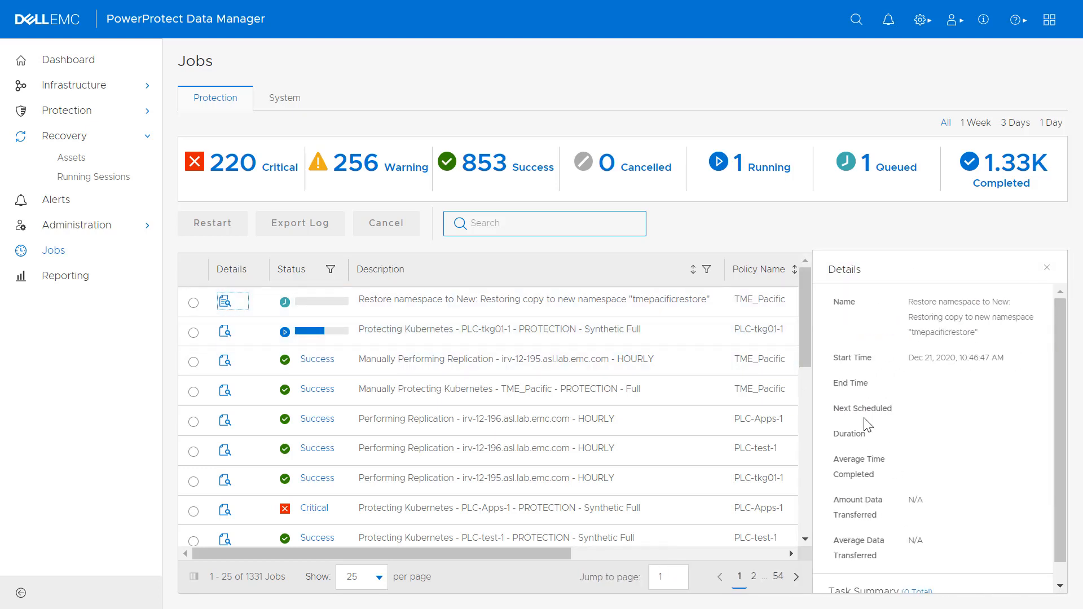
scroll(1063, 390, "down", 1)
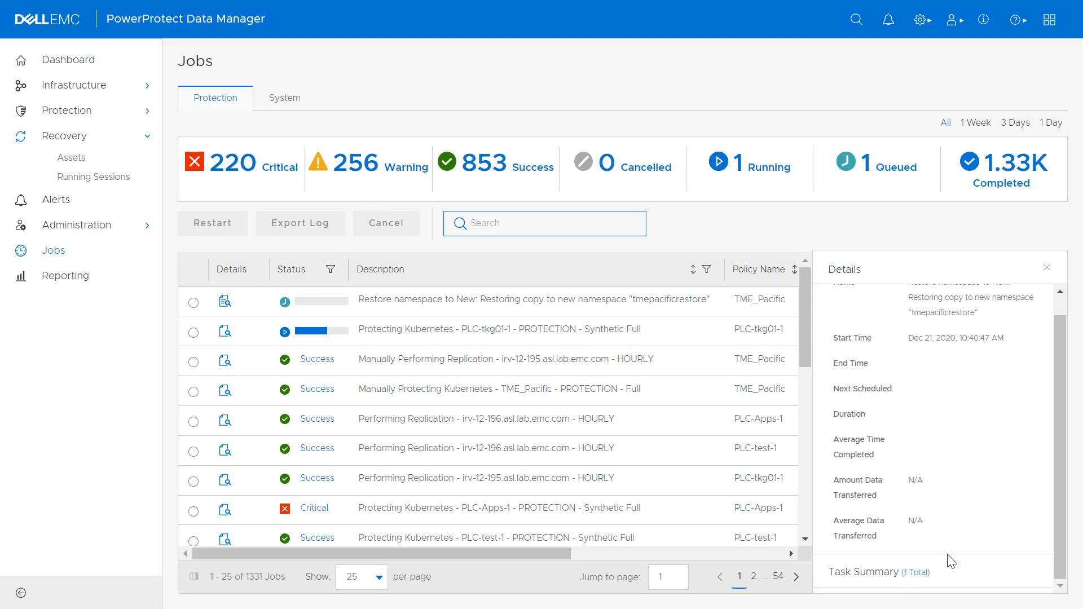
left_click(917, 573)
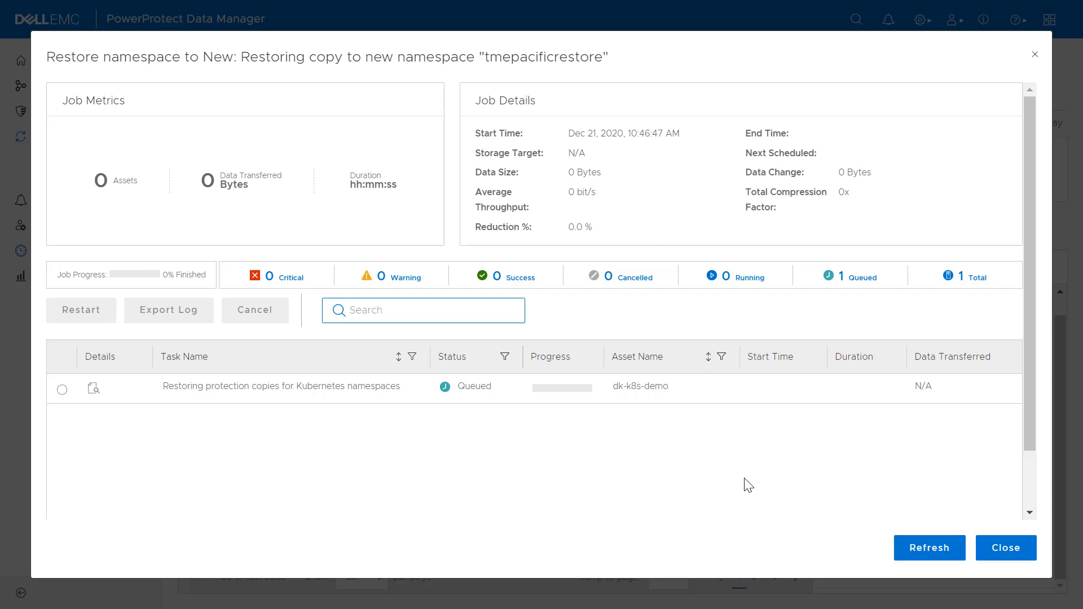
left_click(923, 558)
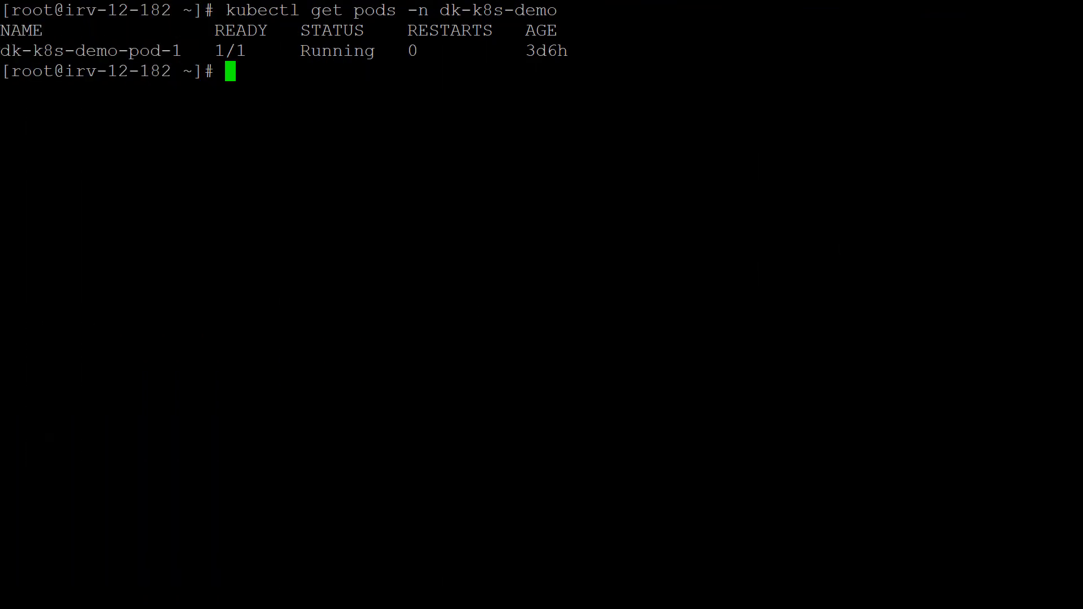
Step: In the terminal, list the cluster's namespaces with kubectl get ns and list the pods in the tmepacificrestore namespace
type("kubectl get ns")
key("Return")
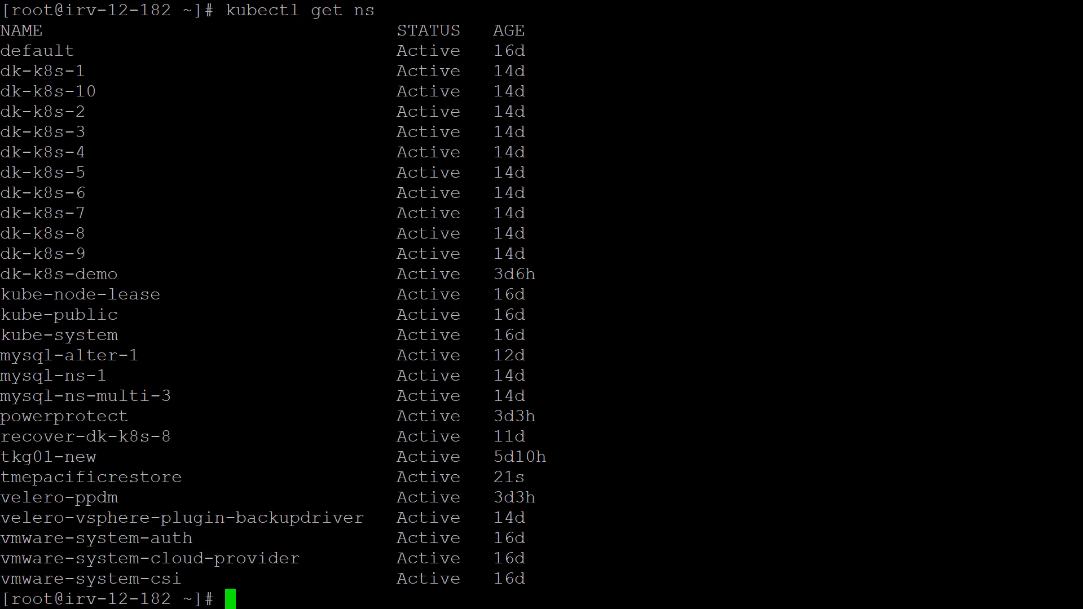
left_click_drag(2, 478, 177, 480)
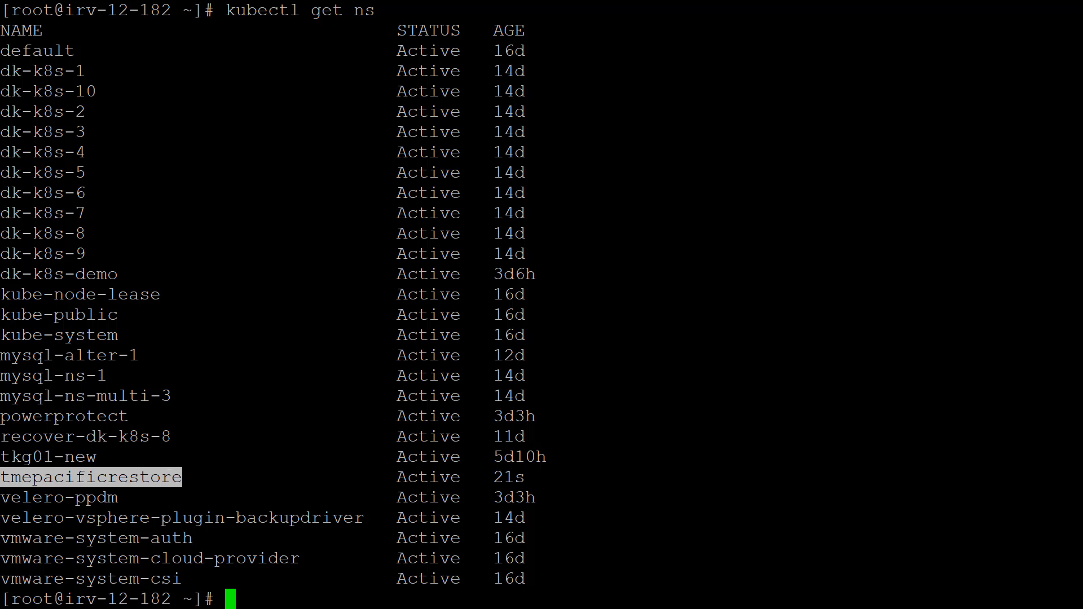
left_click(179, 479)
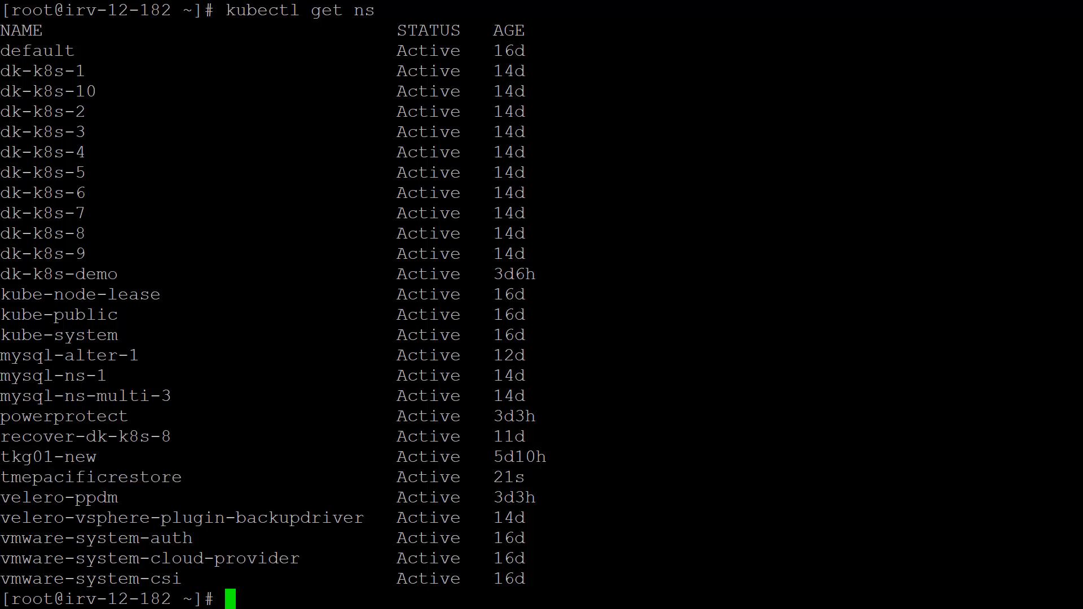
type("kubectl get ")
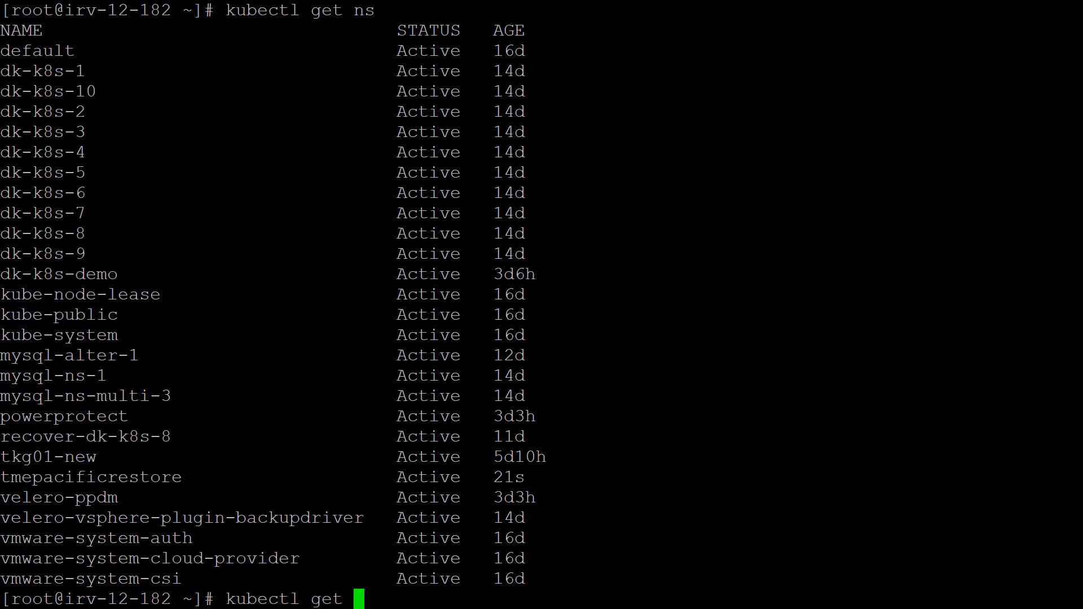
type("pods -n")
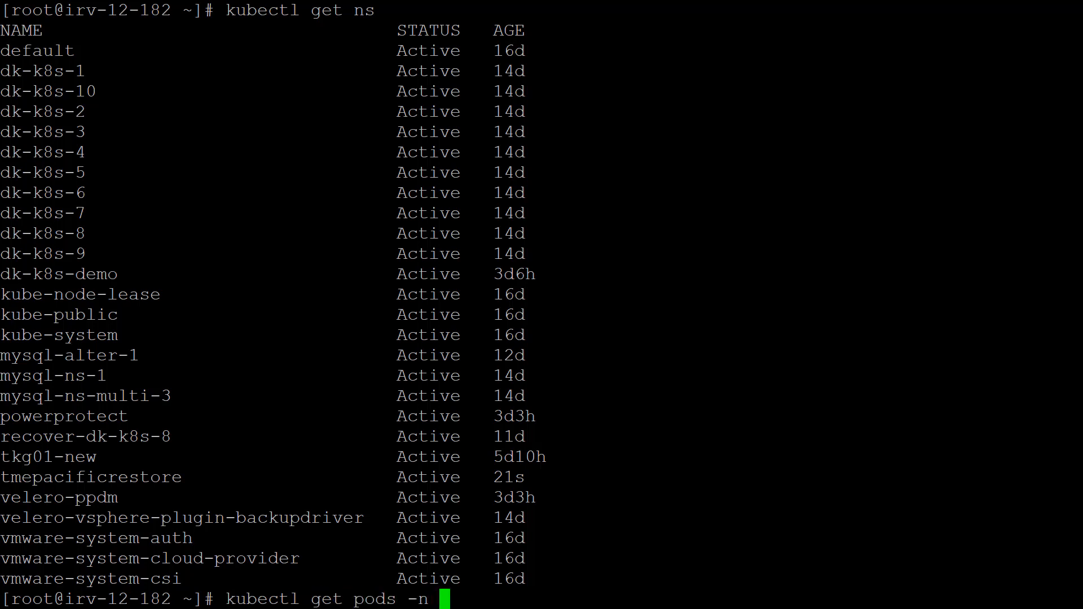
type("tmepacificrestore")
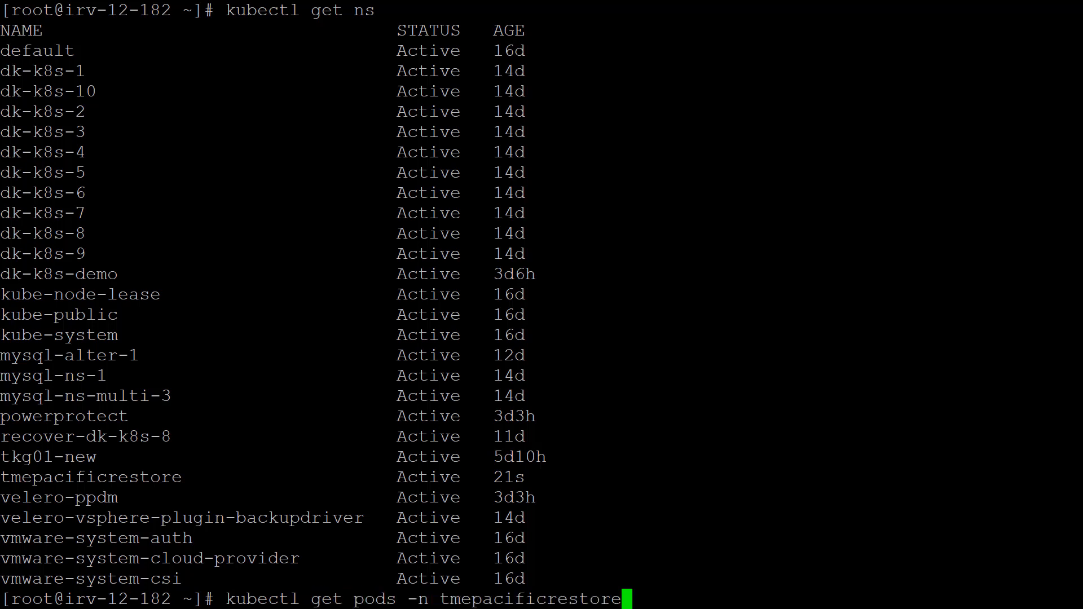
key("Return")
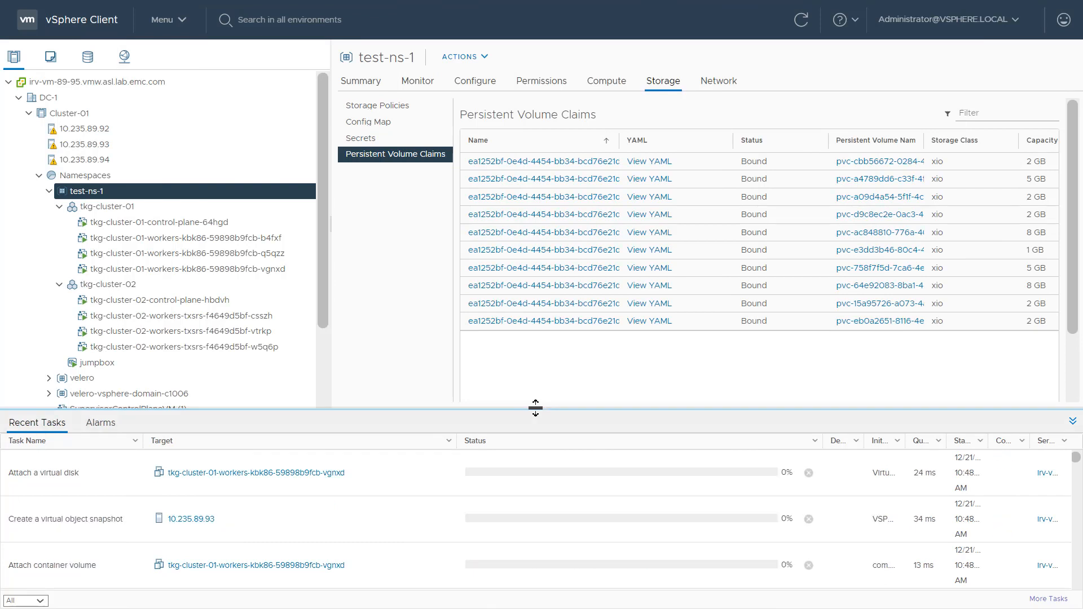
Step: Shrink the recent tasks area in the vSphere Client, and refresh the restore job's progress in PowerProtect Data Manager until it completes
left_click_drag(536, 407, 563, 560)
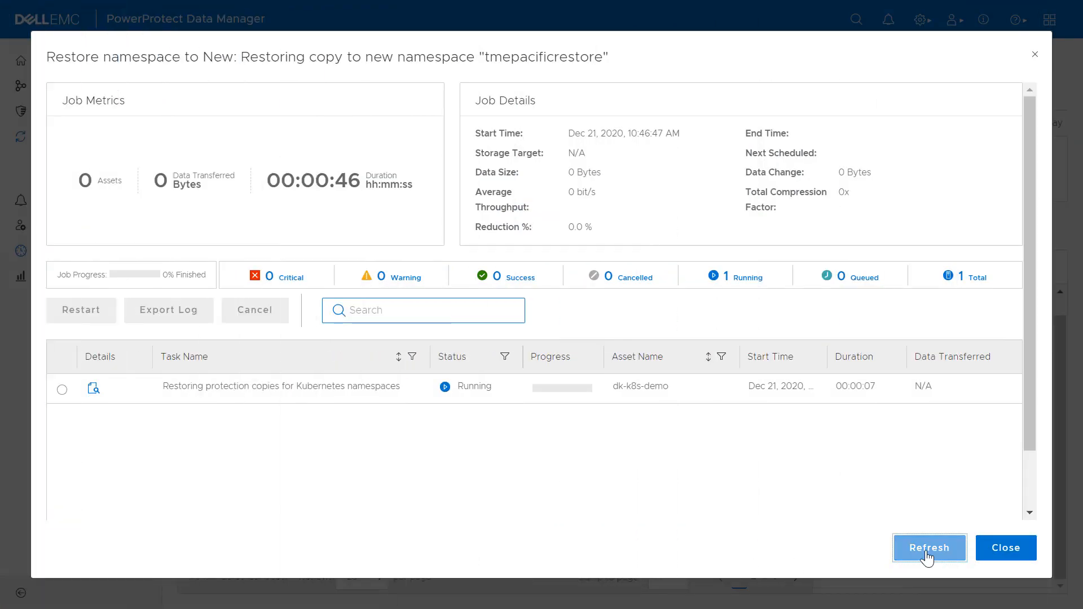
left_click(927, 553)
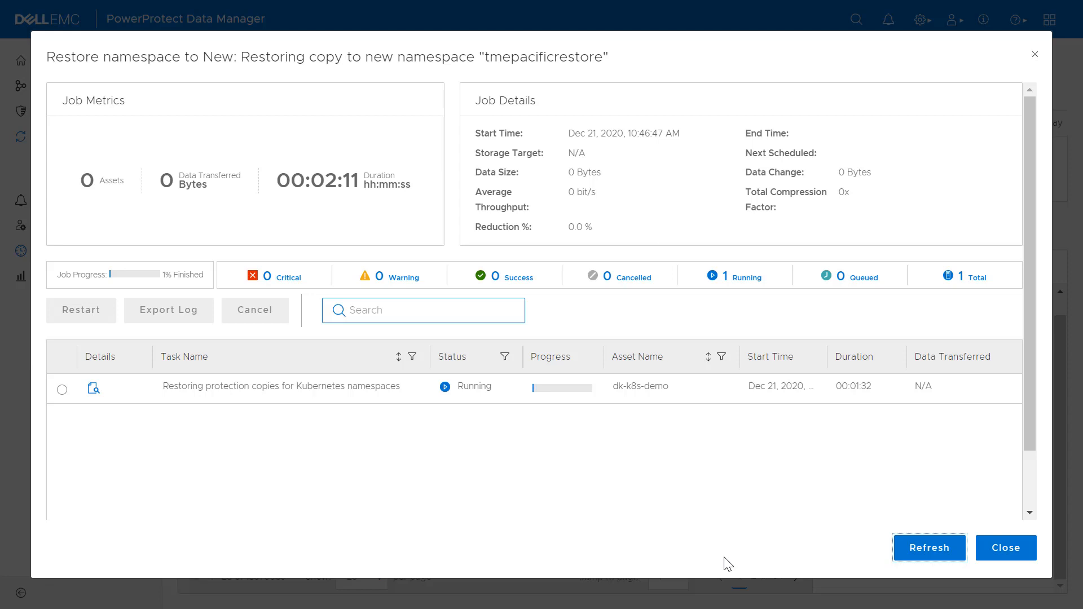
left_click(916, 555)
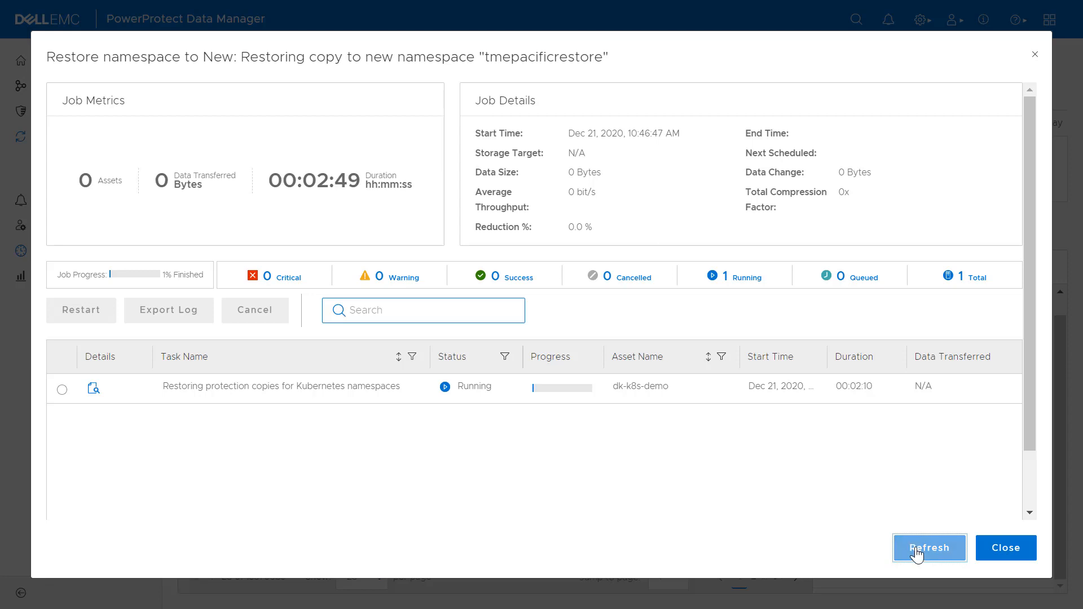
left_click(916, 555)
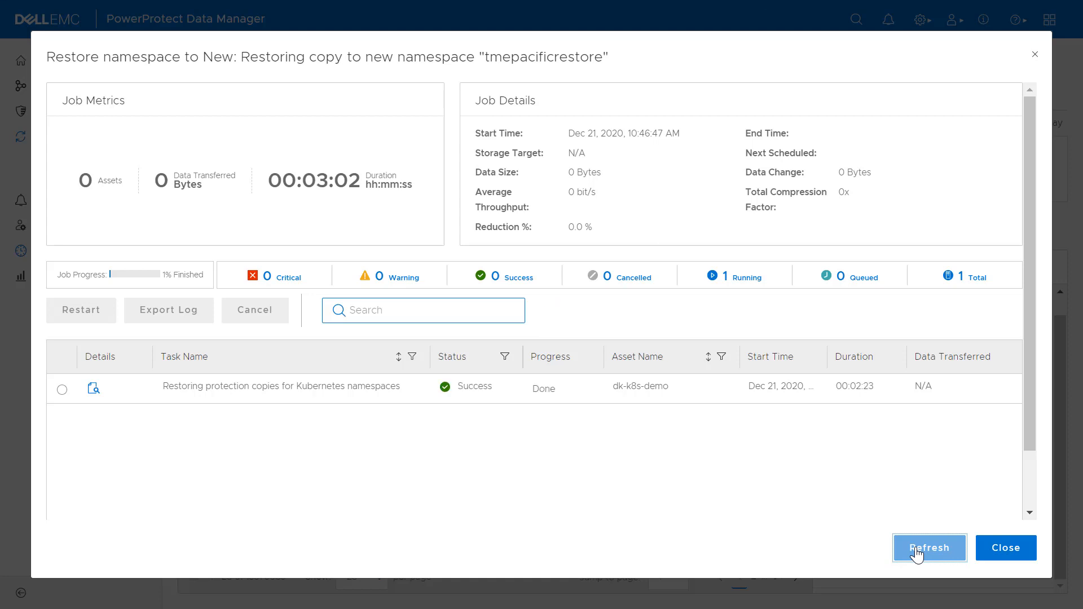
left_click(917, 555)
left_click(916, 552)
left_click(916, 552)
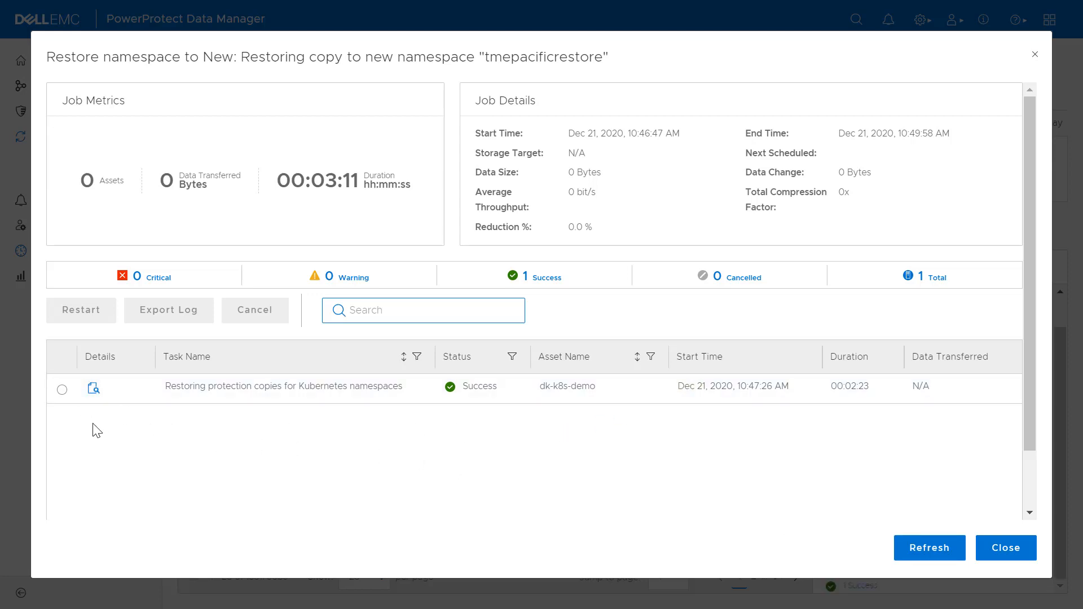
Step: Examine the step details of the Kubernetes namespace restore task through to the end of the Step 1 summary
left_click(93, 390)
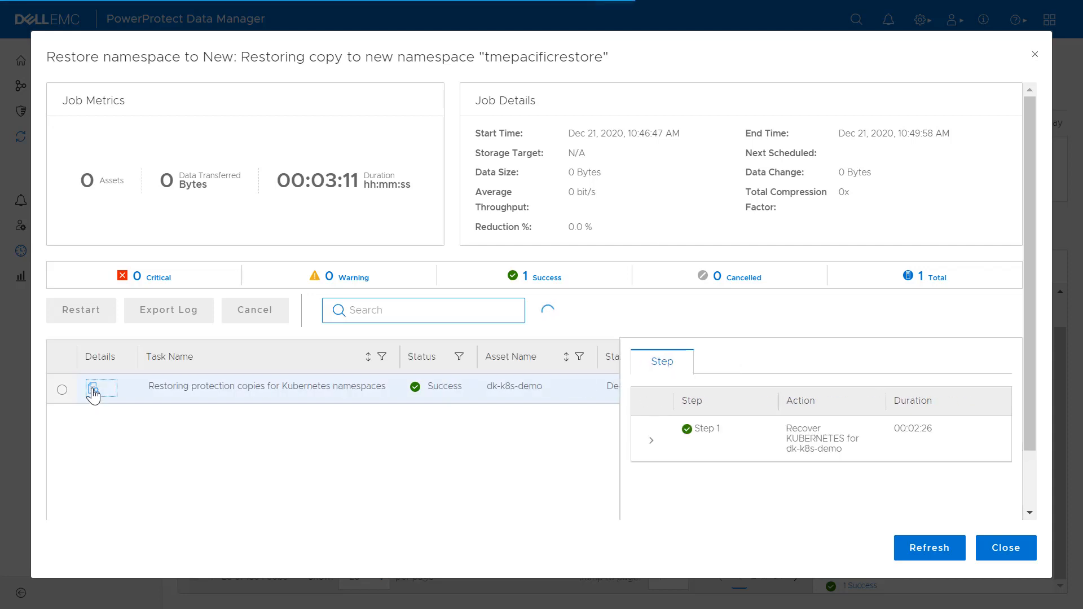
left_click_drag(1027, 206, 1022, 311)
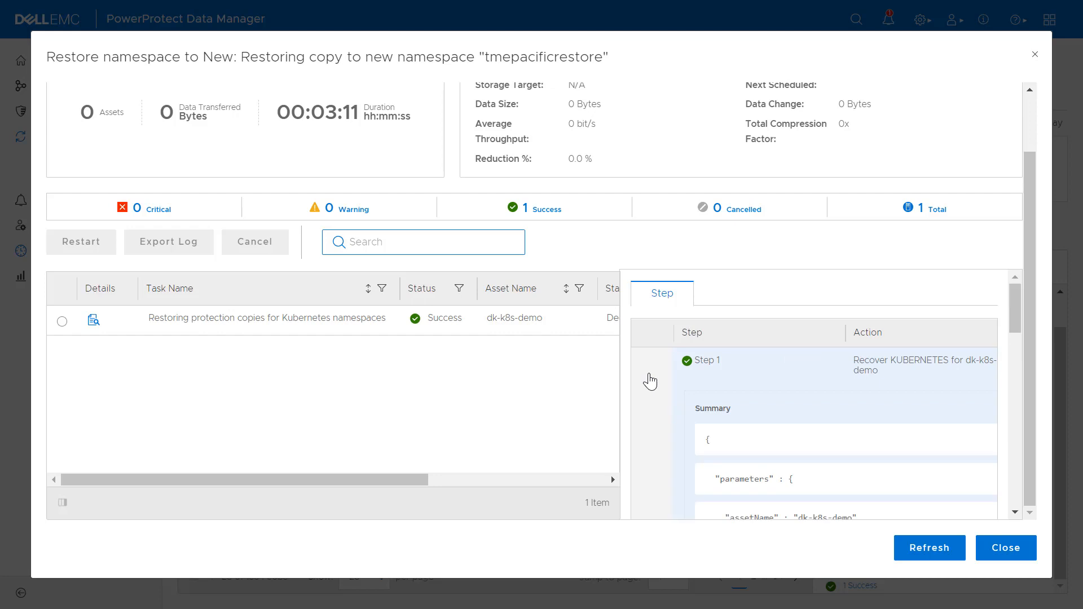
left_click_drag(1016, 297, 1018, 481)
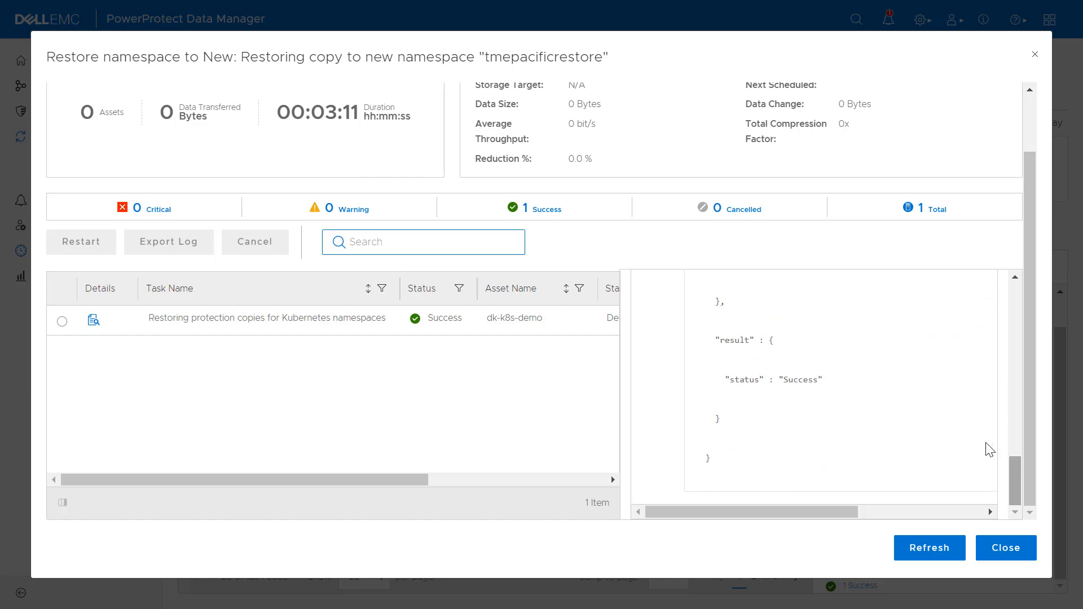
Step: In the terminal, list the pods and persistent volume claims in the tmepacificrestore namespace with kubectl get pods,pvc
type("kub")
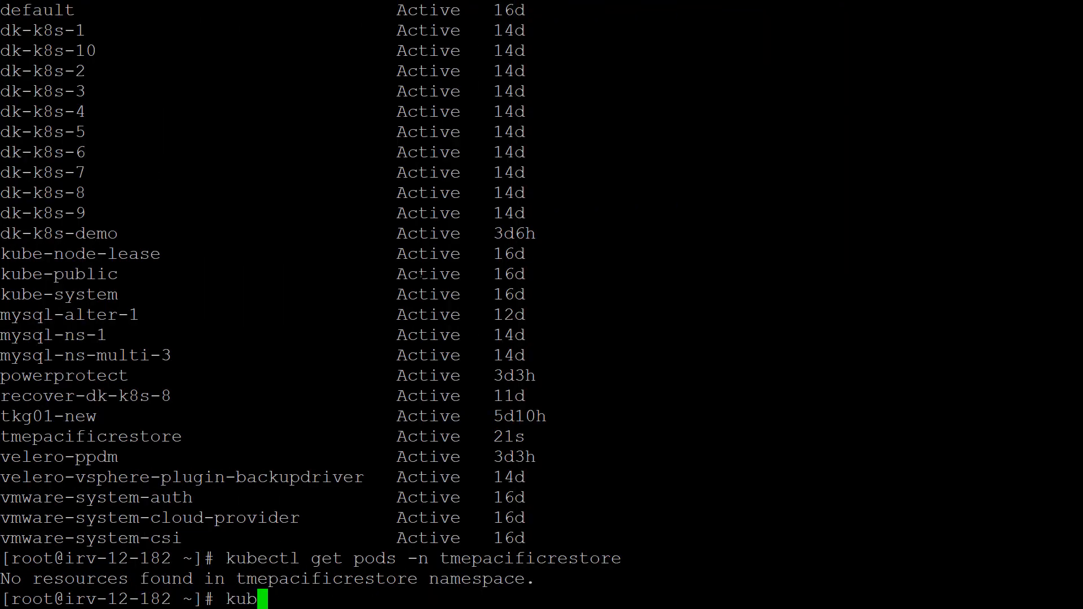
type("ectl ge")
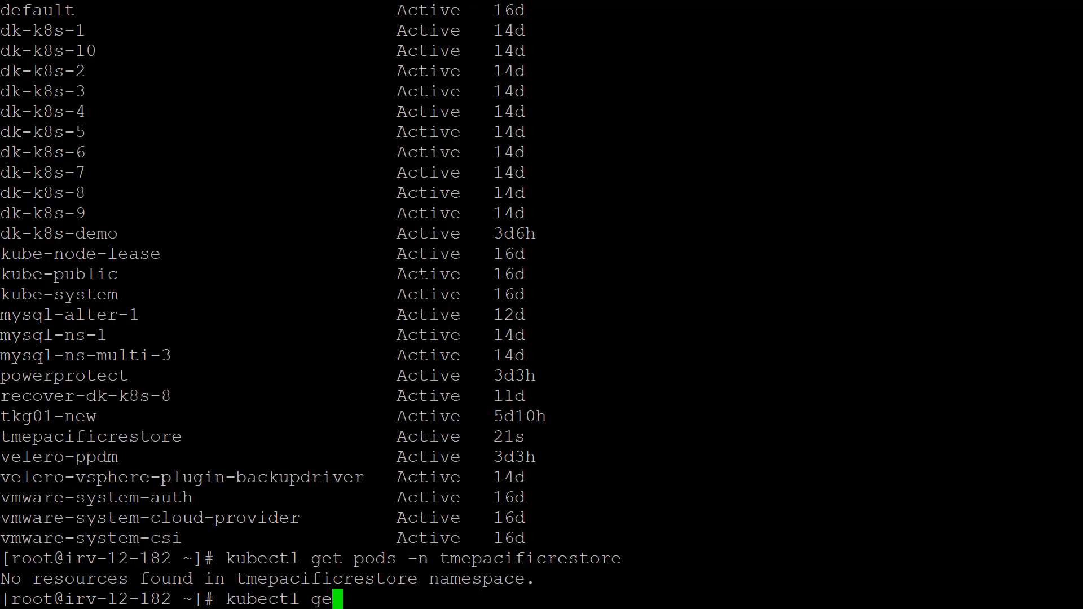
type("t pods,p")
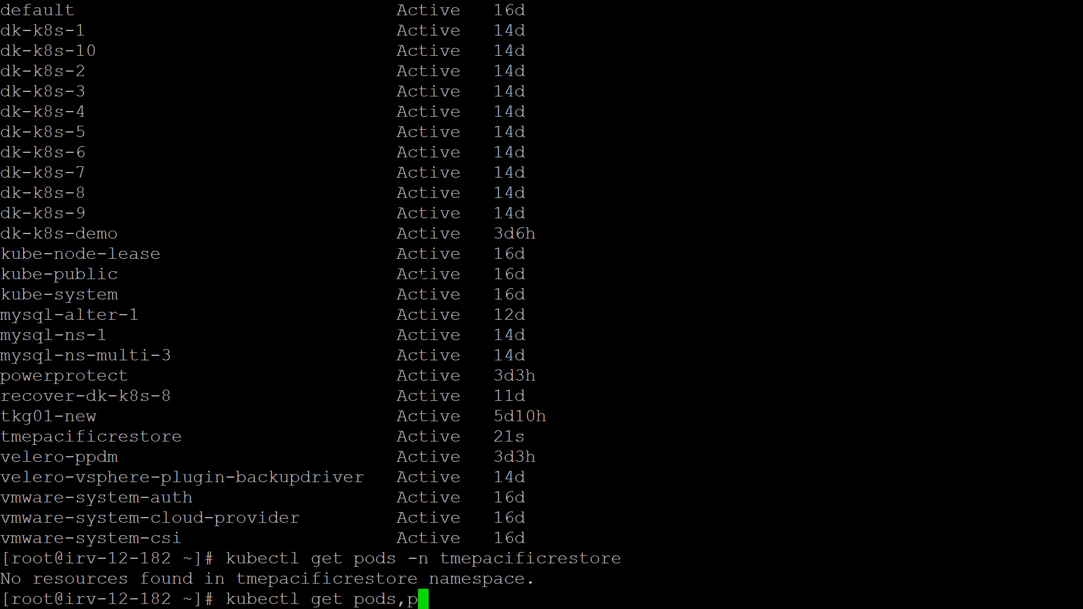
type("vc -n")
type("tmepacificrestore")
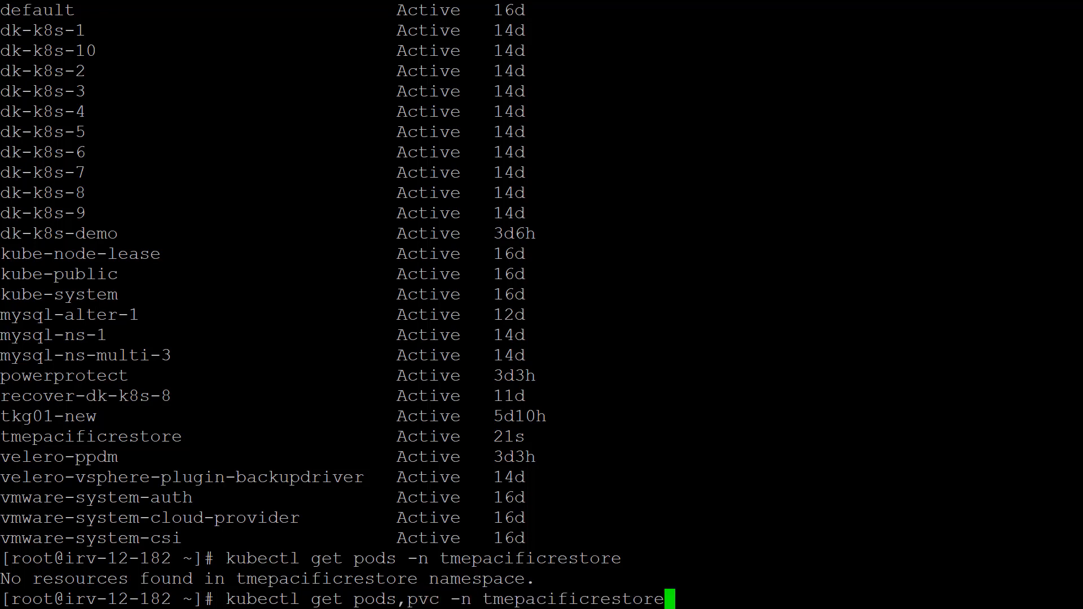
key("Return")
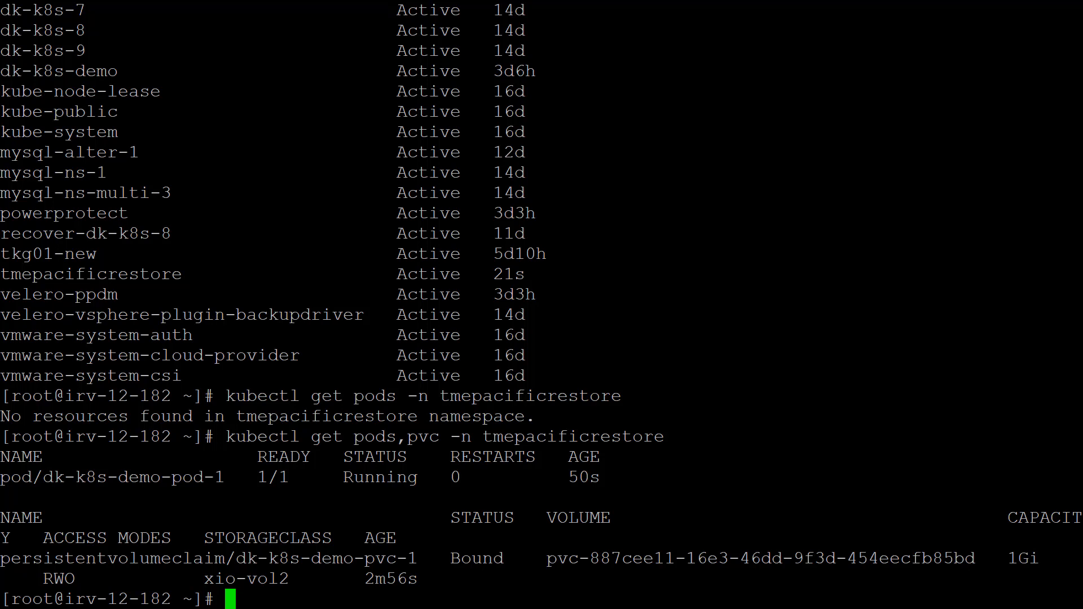
Step: Open a bash shell in the restored pod with kubectl exec -it dk-k8s-demo-pod-1 bin/bash -n tmepacificrestore
left_click_drag(43, 478, 223, 477)
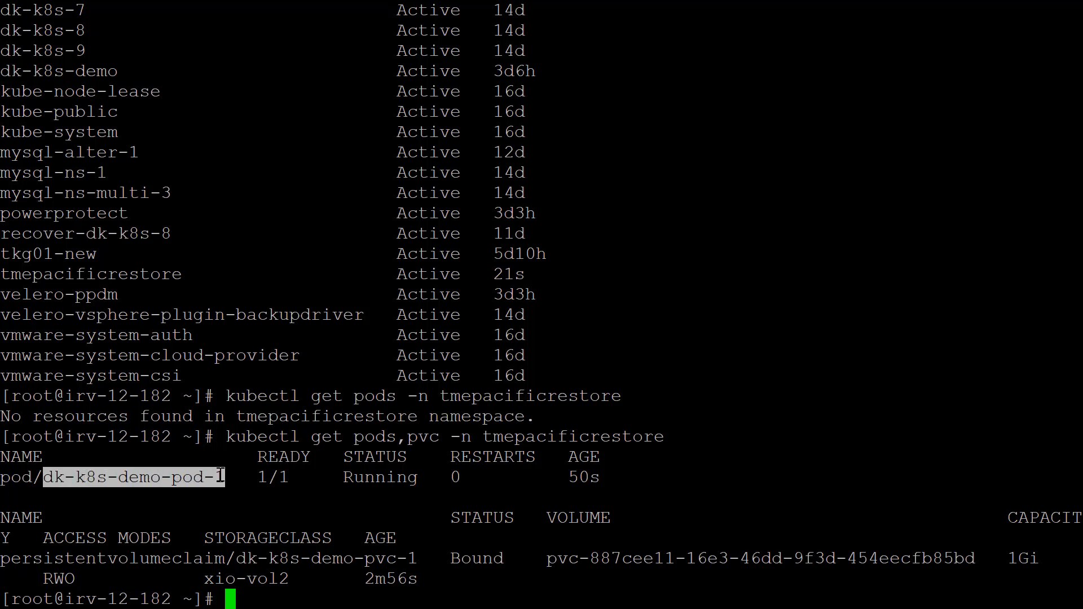
left_click(215, 478)
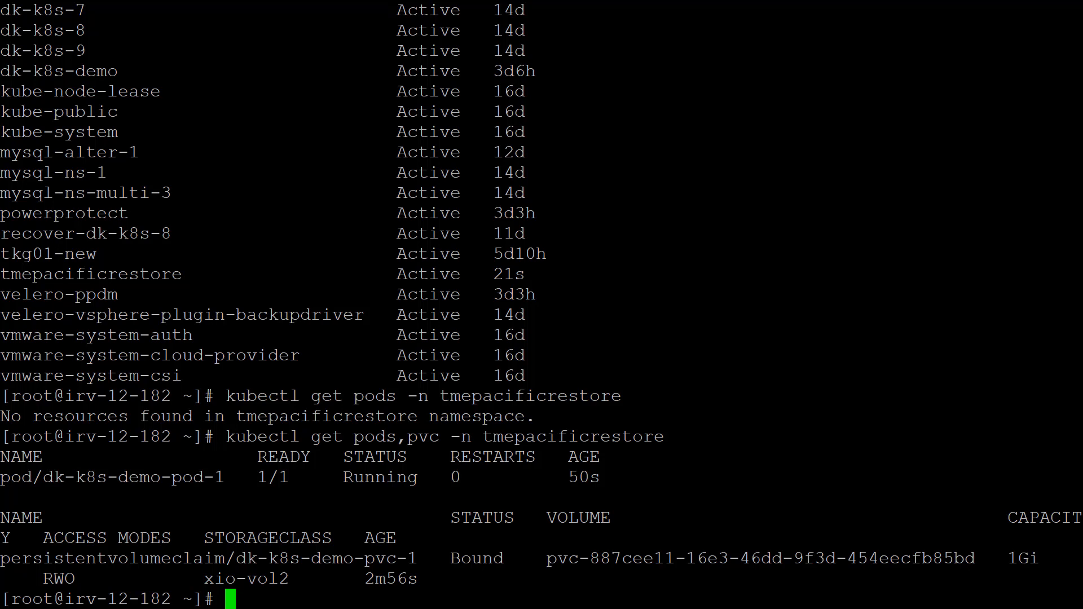
type("kubectl ex")
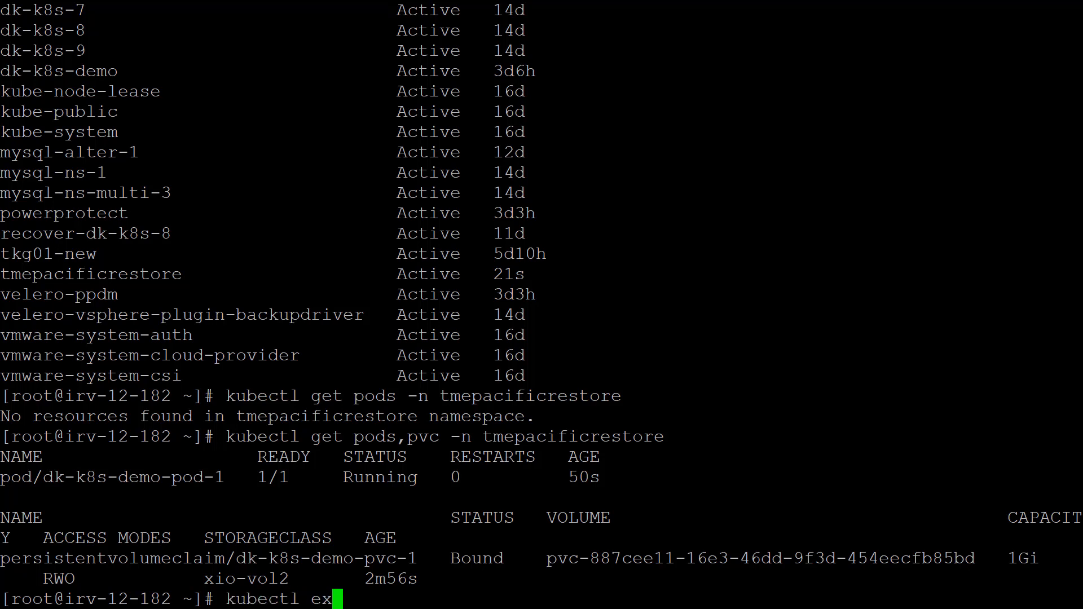
type("ec -it dk-k8s-demo-pod-1 bin")
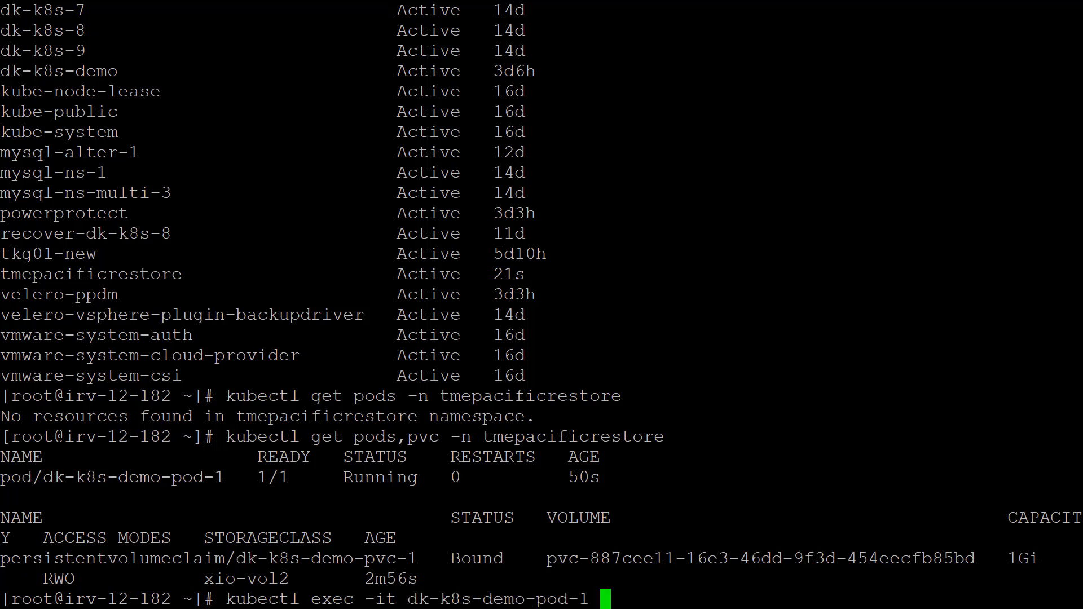
type("/bash -n")
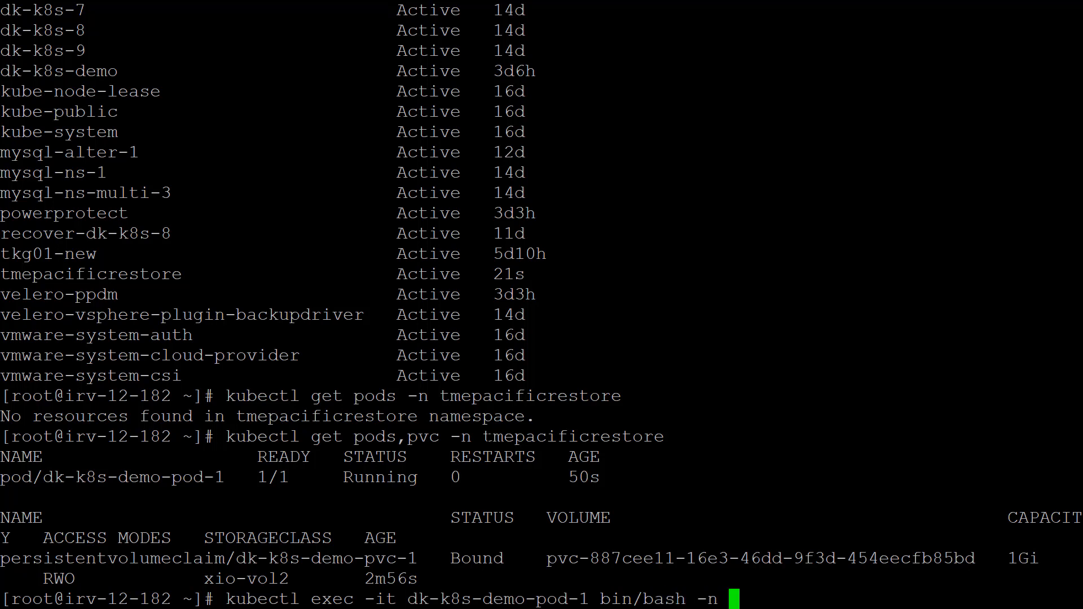
left_click_drag(483, 436, 660, 434)
key("ctrl+c")
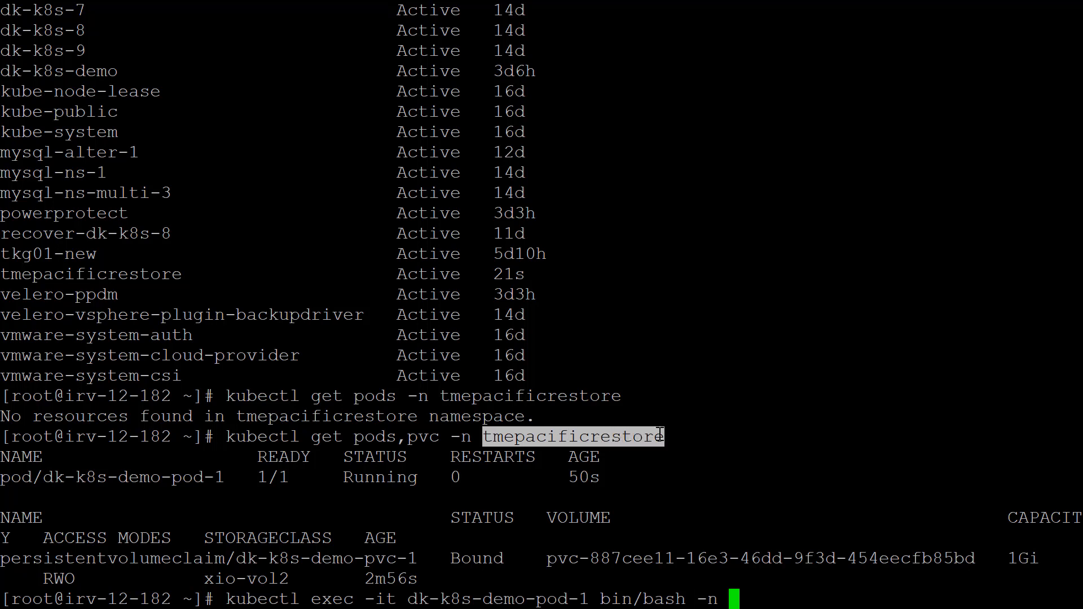
right_click(660, 434)
right_click(660, 434)
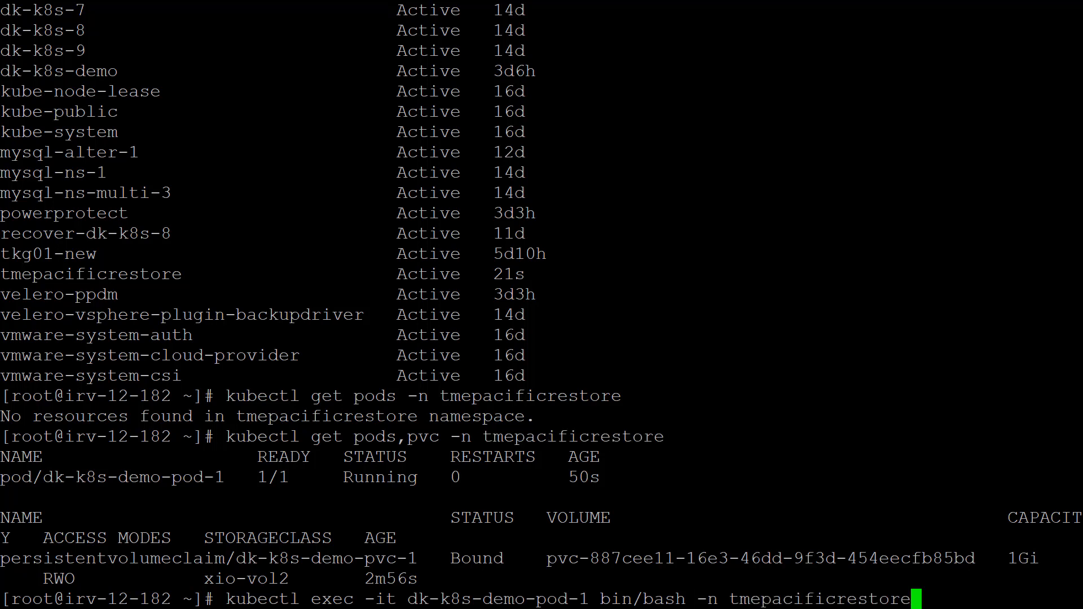
key("Return")
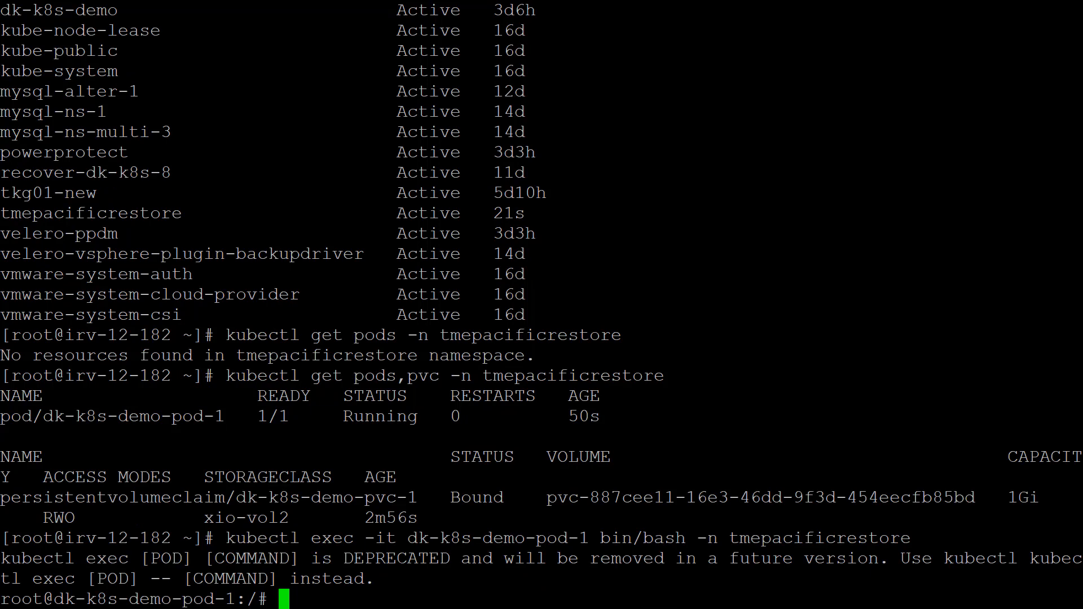
Step: In the pod's shell, show the mounted filesystems with df -h and list the restored volume's files with ls -l /var/lib/www/html
type("df -h")
key("Return")
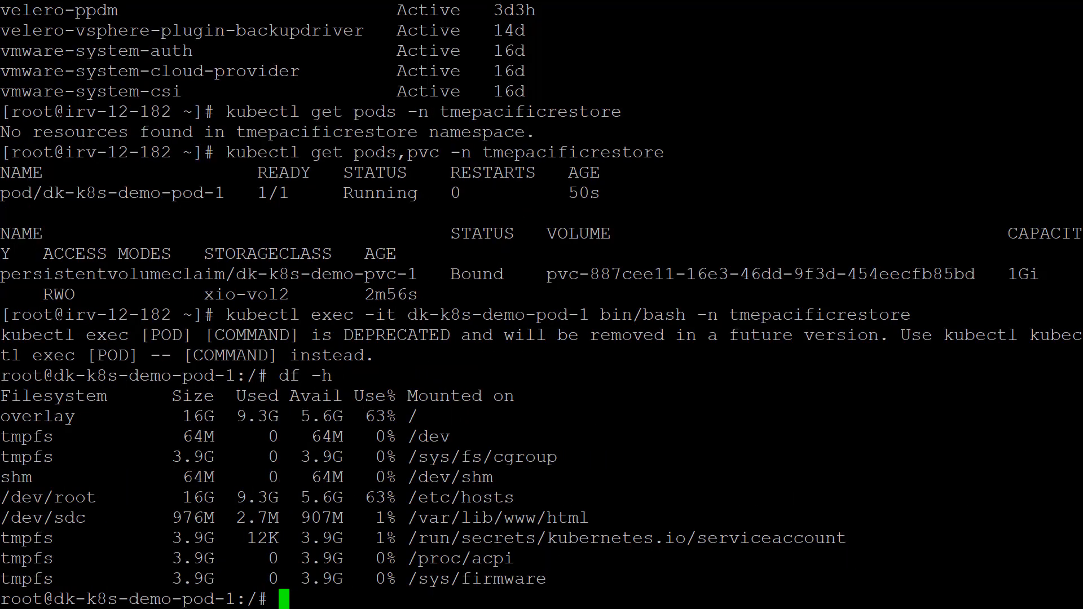
left_click_drag(409, 518, 589, 517)
key("ctrl+c")
left_click(589, 518)
type("ls -l")
key("shift+Insert")
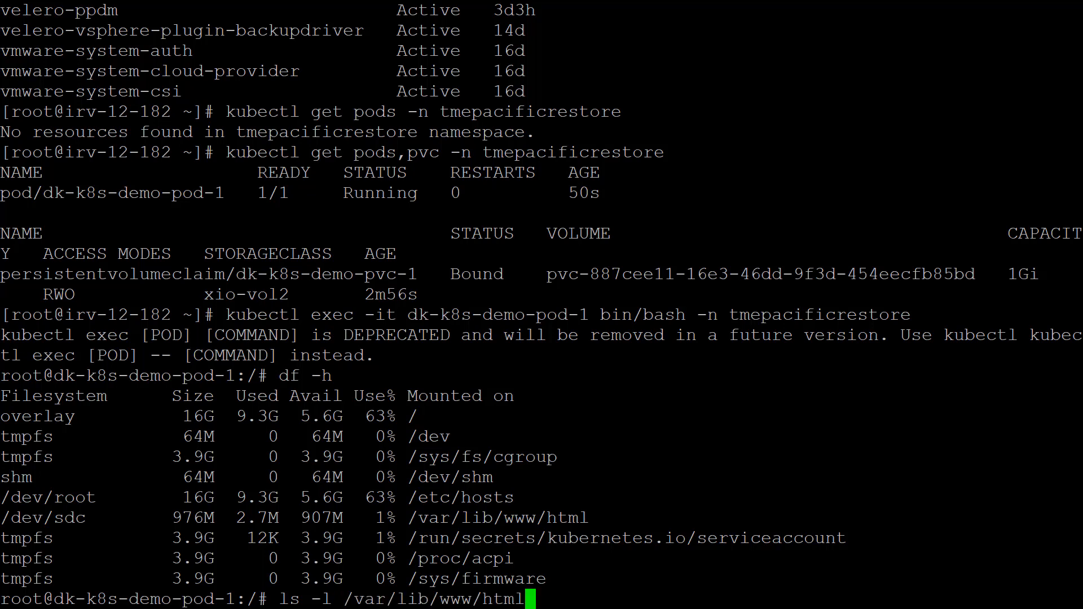
key("Return")
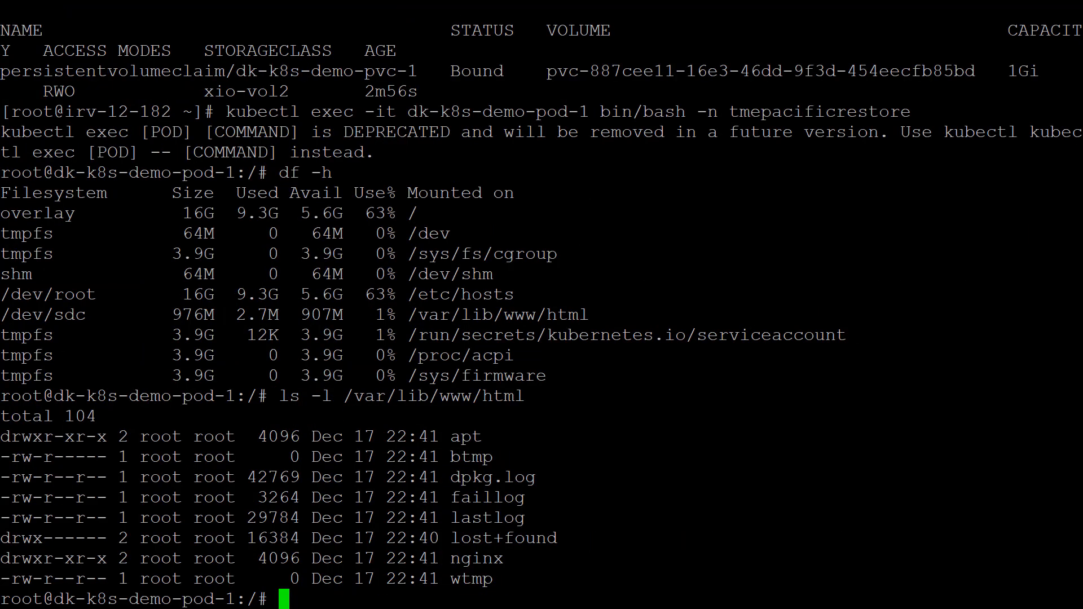